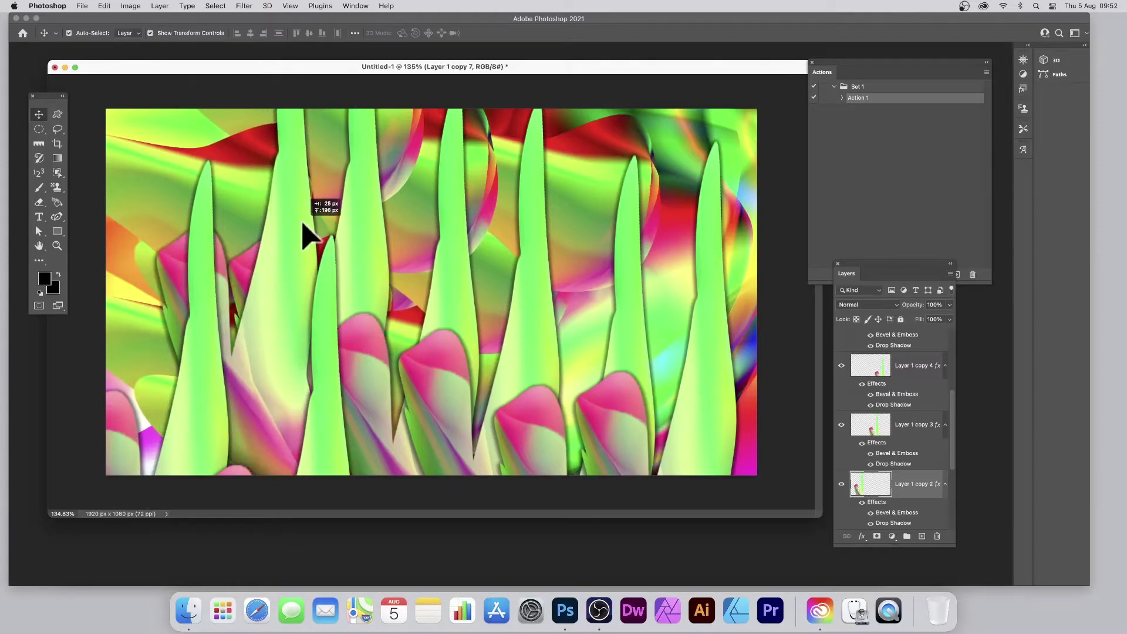
Reposition the duplicated leaf and petal layers in the finished abstract artwork.
left_click_drag(304, 234, 297, 252)
left_click_drag(549, 335, 543, 288)
left_click(497, 304)
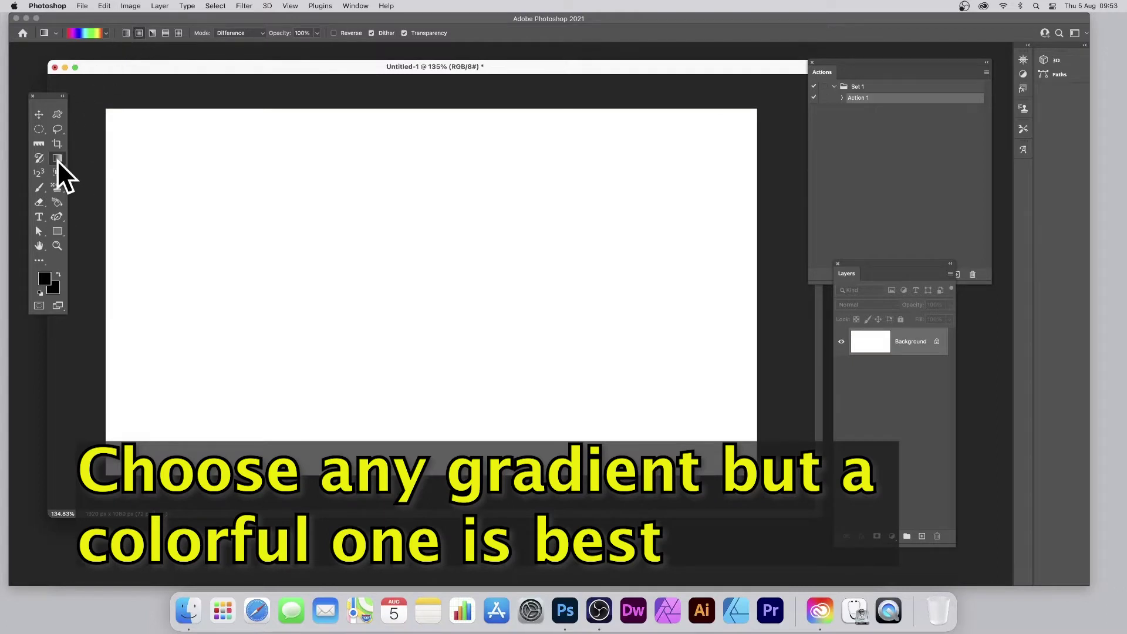
Fill the blank background with a rainbow radial gradient in Normal mode, running from the upper-left area towards the lower-right corner.
left_click(106, 33)
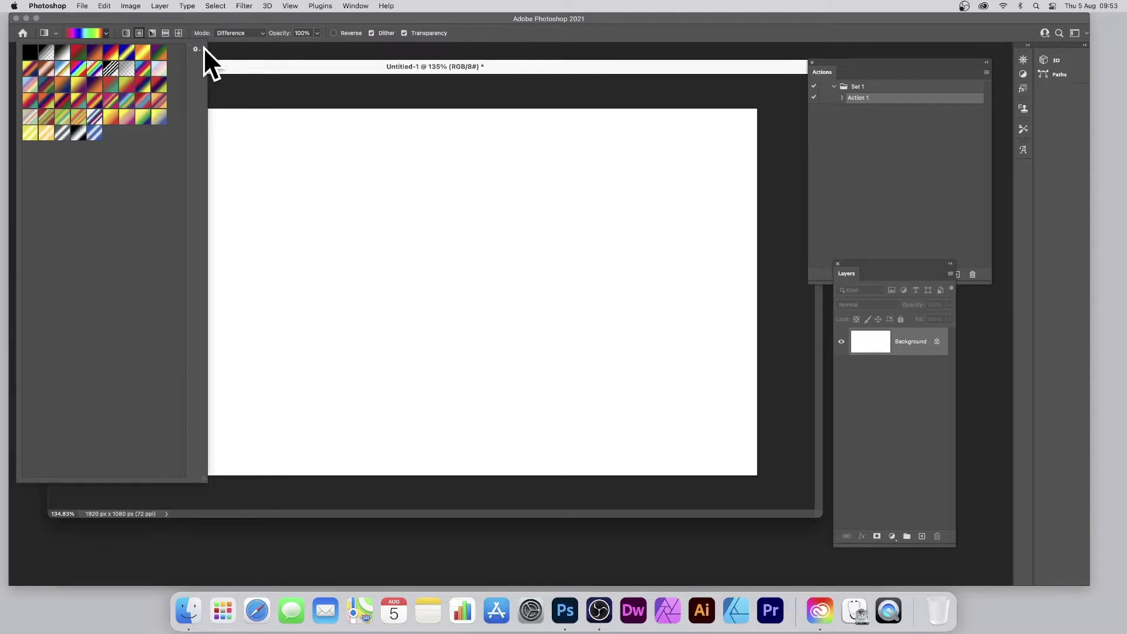
left_click(254, 46)
left_click(255, 35)
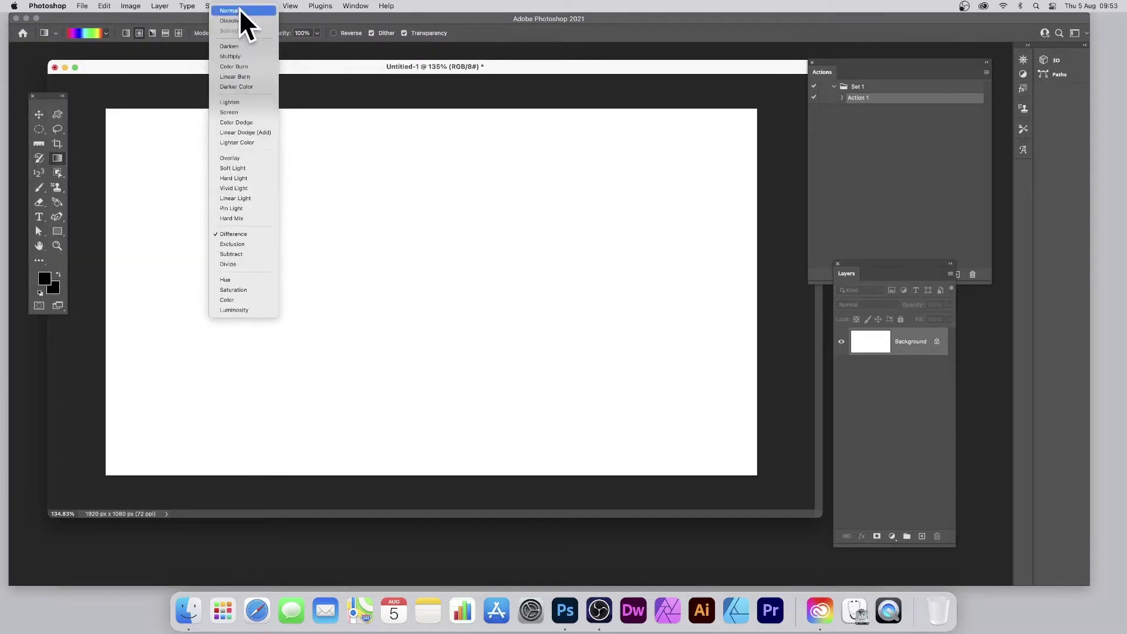
left_click(239, 10)
left_click_drag(230, 148, 707, 370)
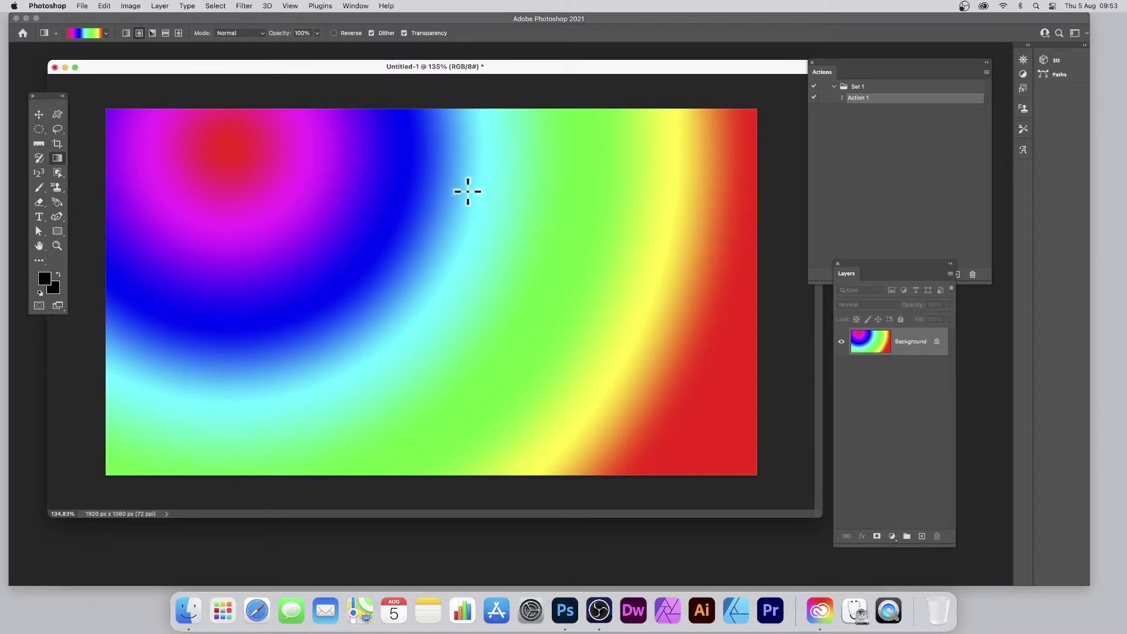
Duplicate the Background layer, keeping the default copy name.
left_click(158, 6)
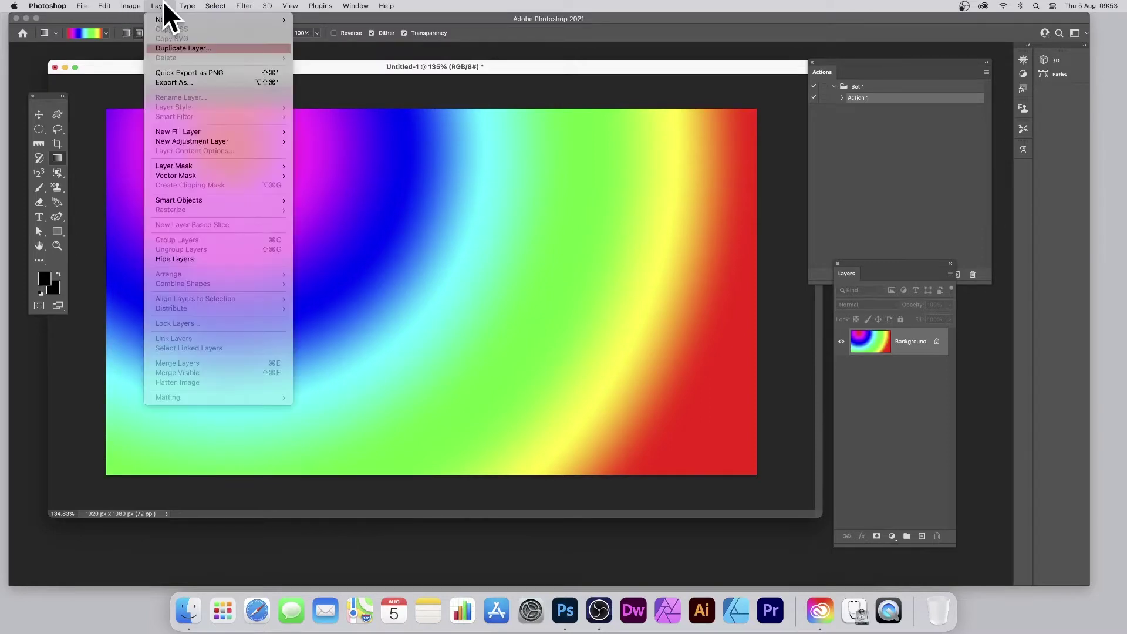
left_click(165, 47)
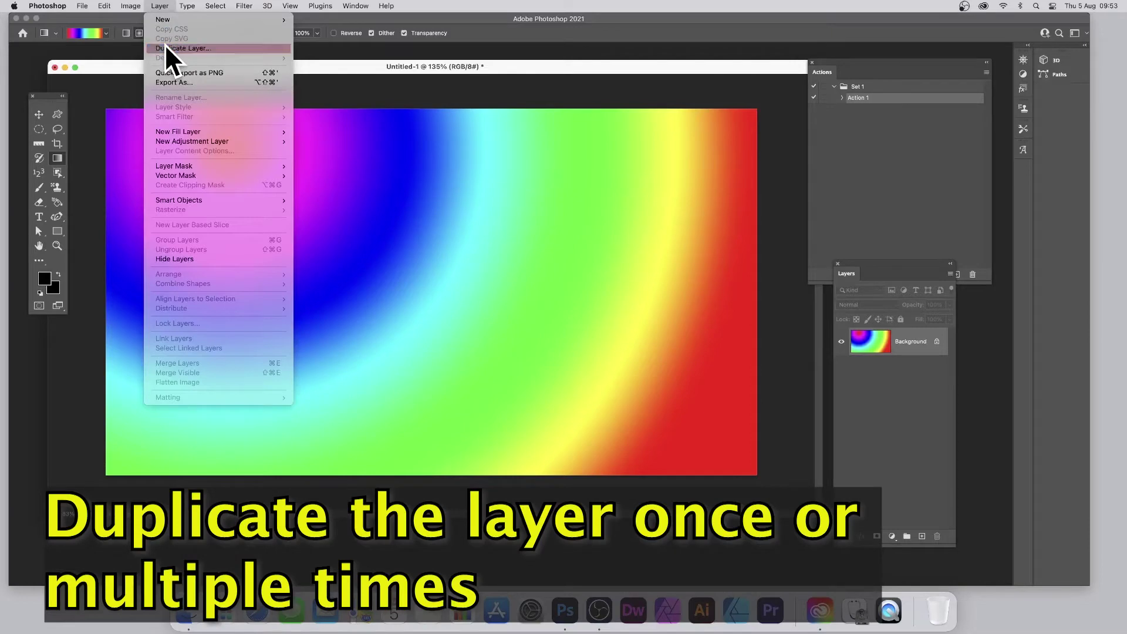
left_click(658, 269)
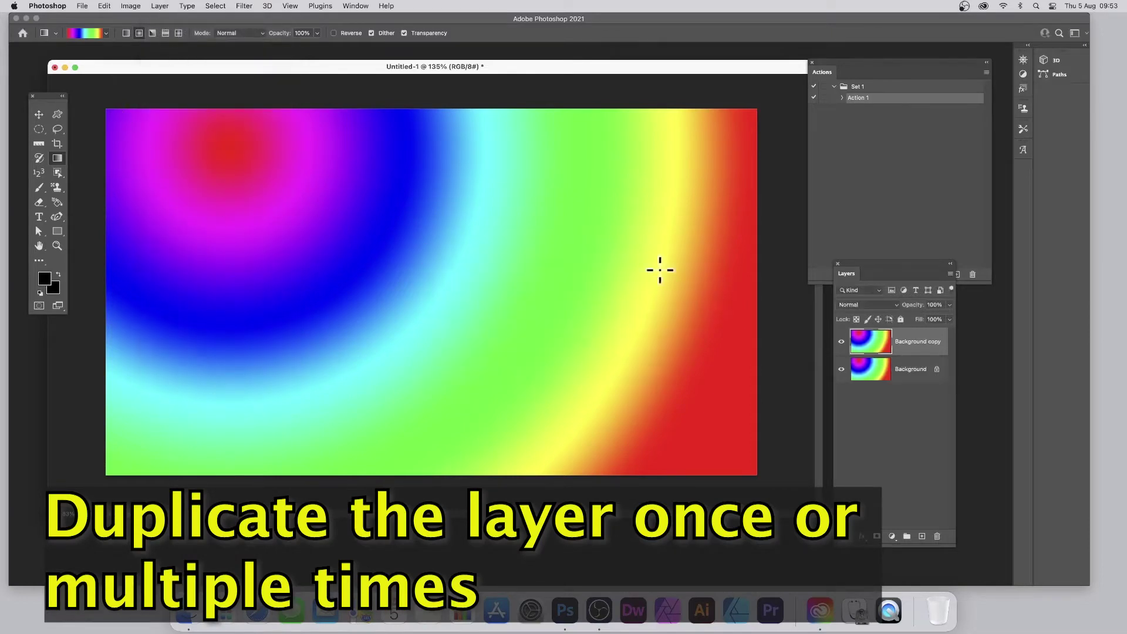
Scale the Background copy layer proportionally to about 78% and place it slightly up and left of the canvas centre.
key("super+t")
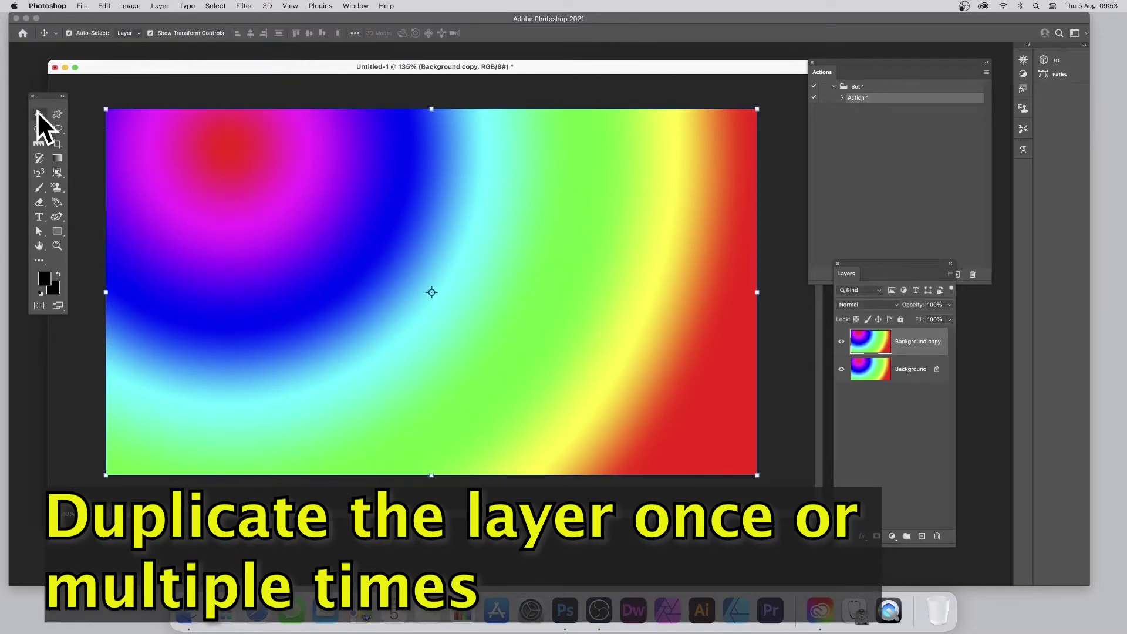
left_click_drag(107, 109, 267, 172)
left_click_drag(460, 295, 332, 195)
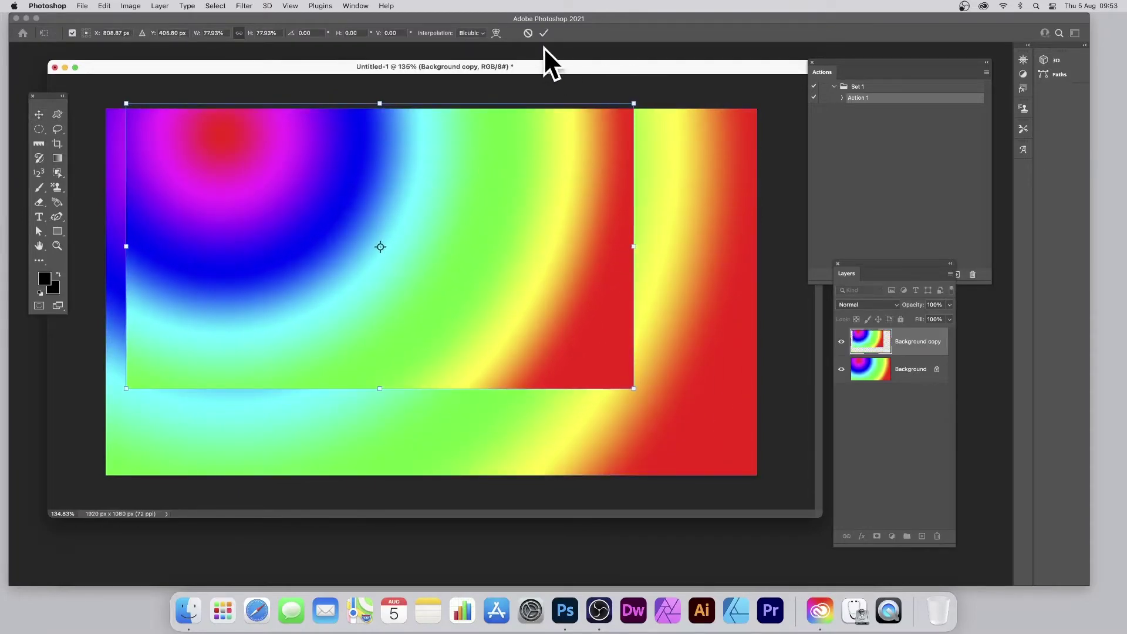
left_click_drag(496, 156, 511, 175)
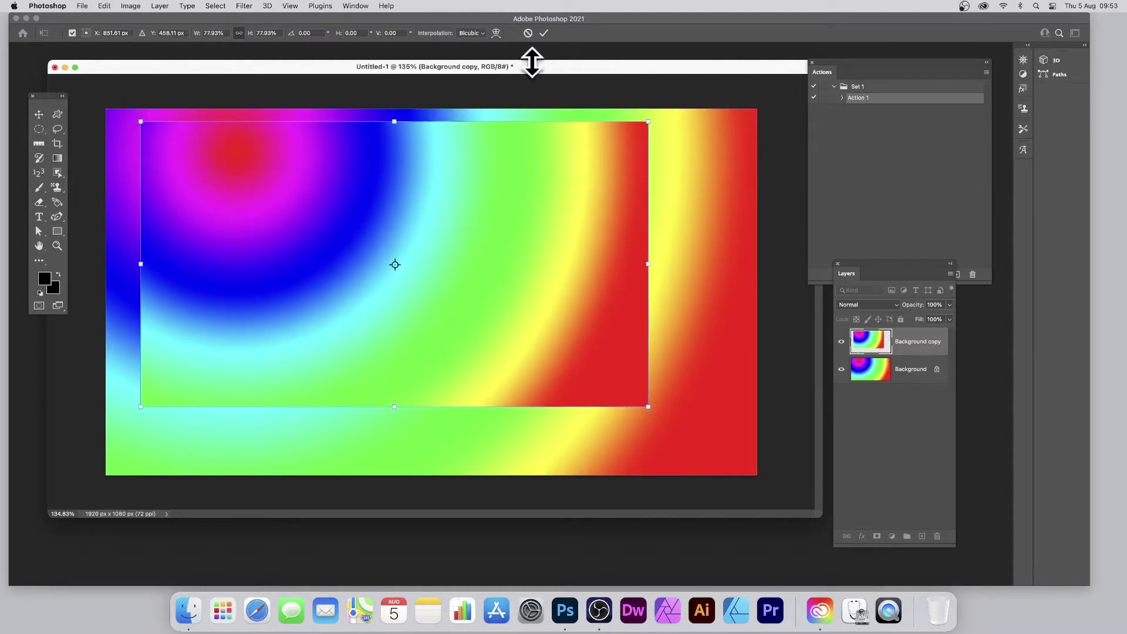
left_click(544, 33)
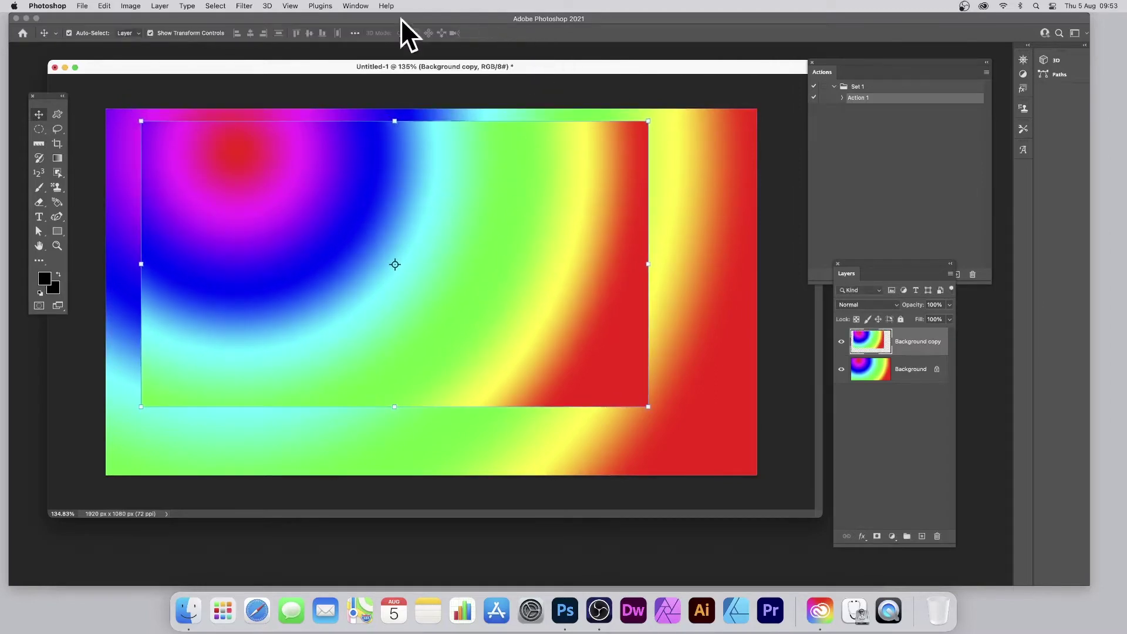
Warp the Background copy layer freehand, pulling its top edge, interior and lower-left edge into flowing curves.
left_click(104, 5)
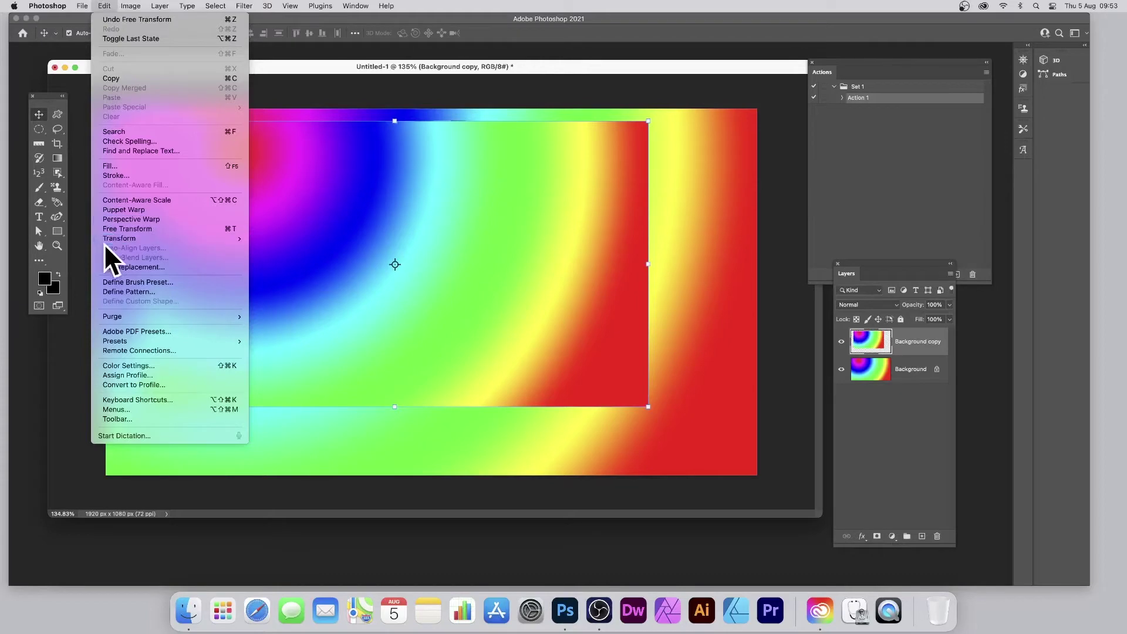
mouse_move(114, 238)
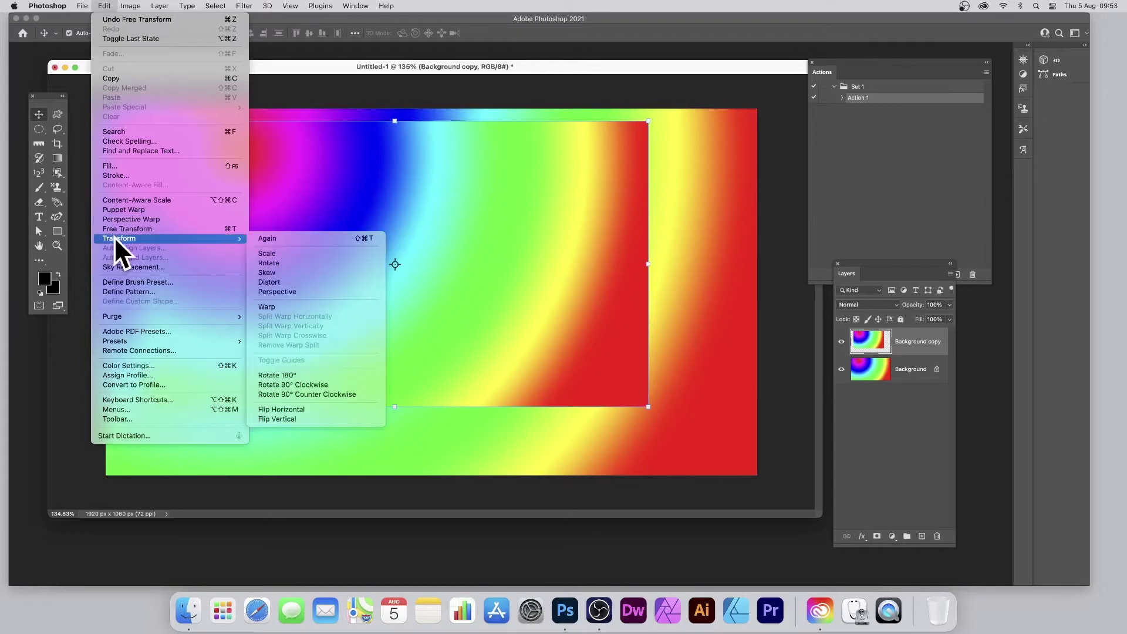
left_click(291, 307)
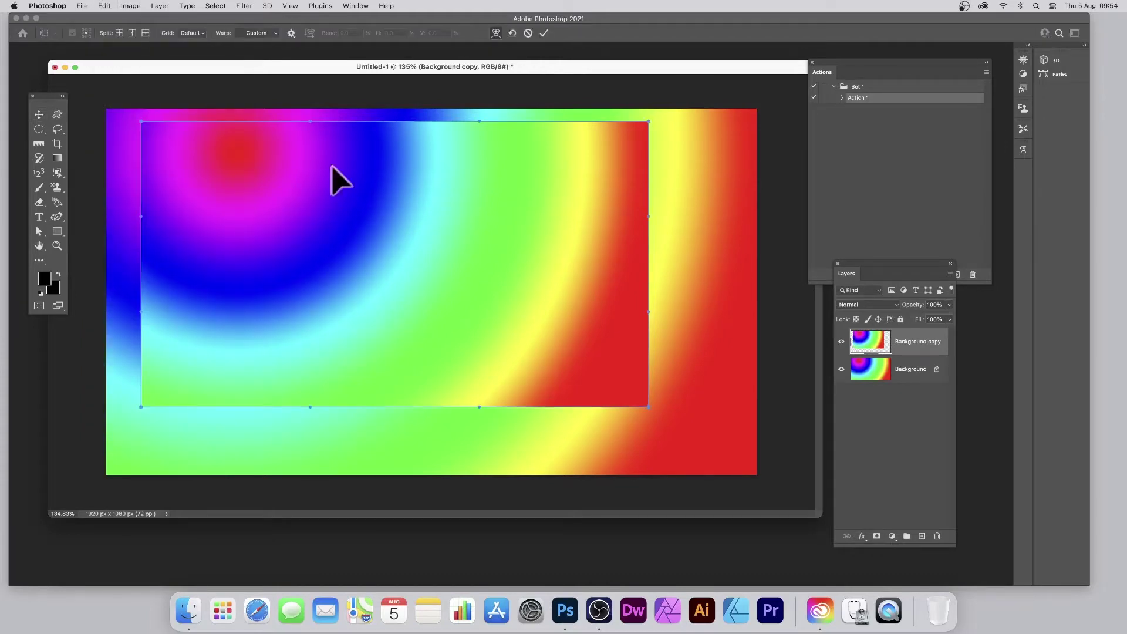
left_click_drag(373, 125, 434, 90)
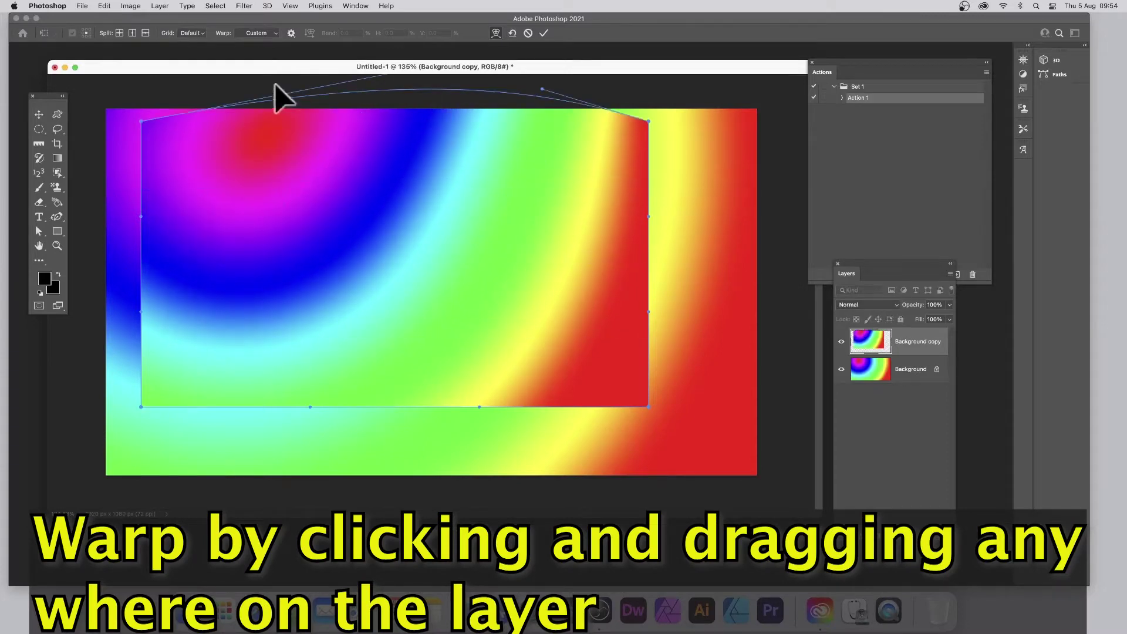
left_click_drag(284, 108, 355, 234)
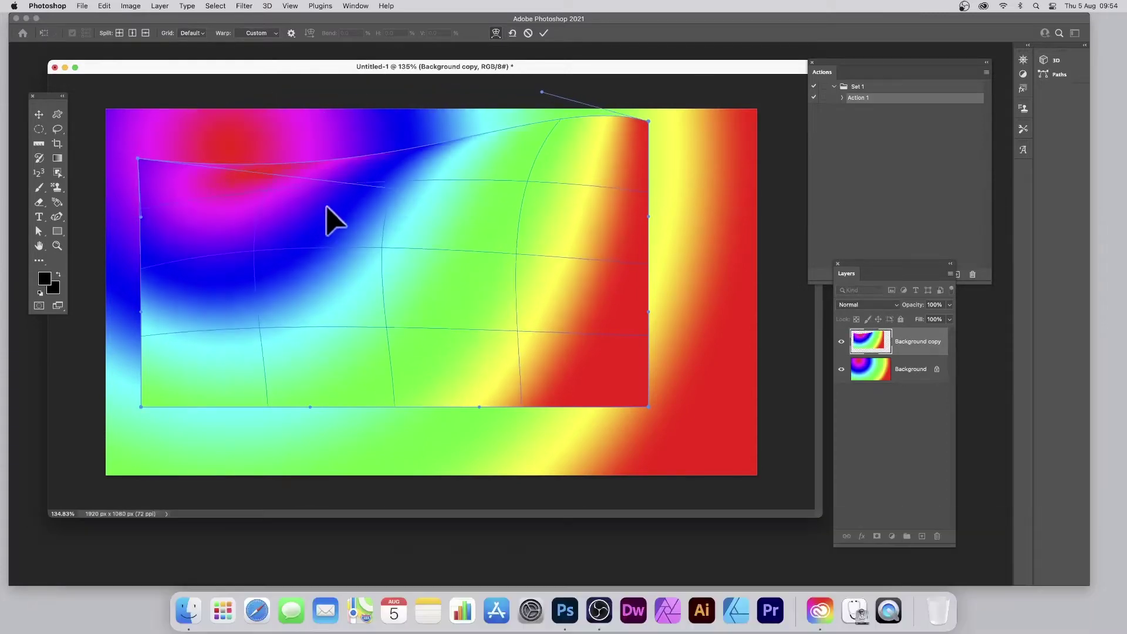
left_click_drag(465, 232, 422, 252)
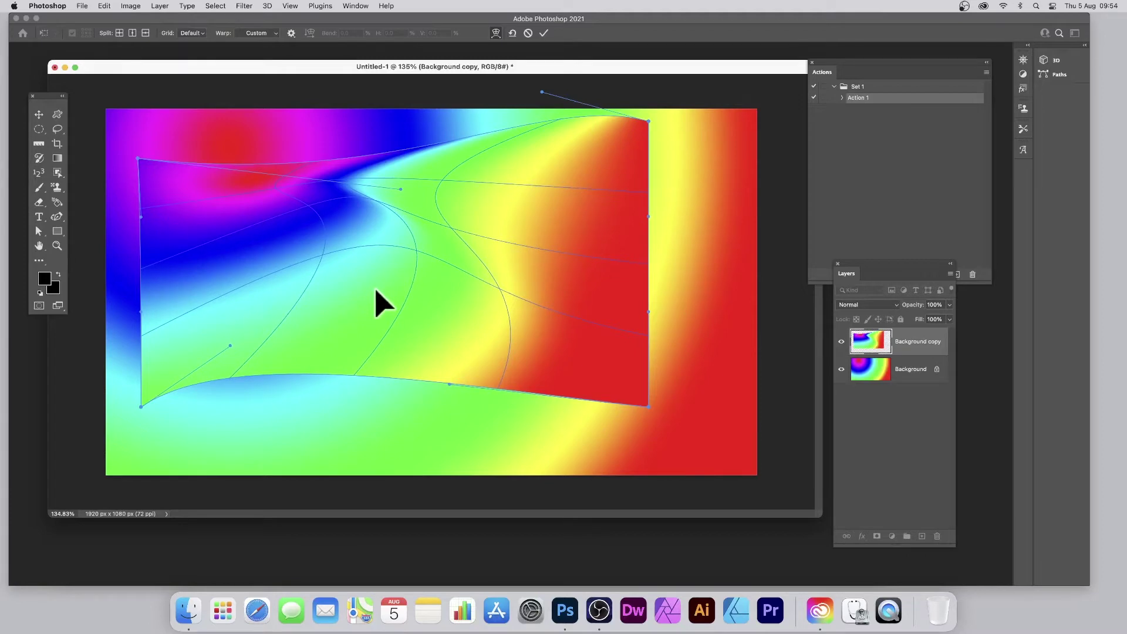
left_click_drag(376, 290, 322, 422)
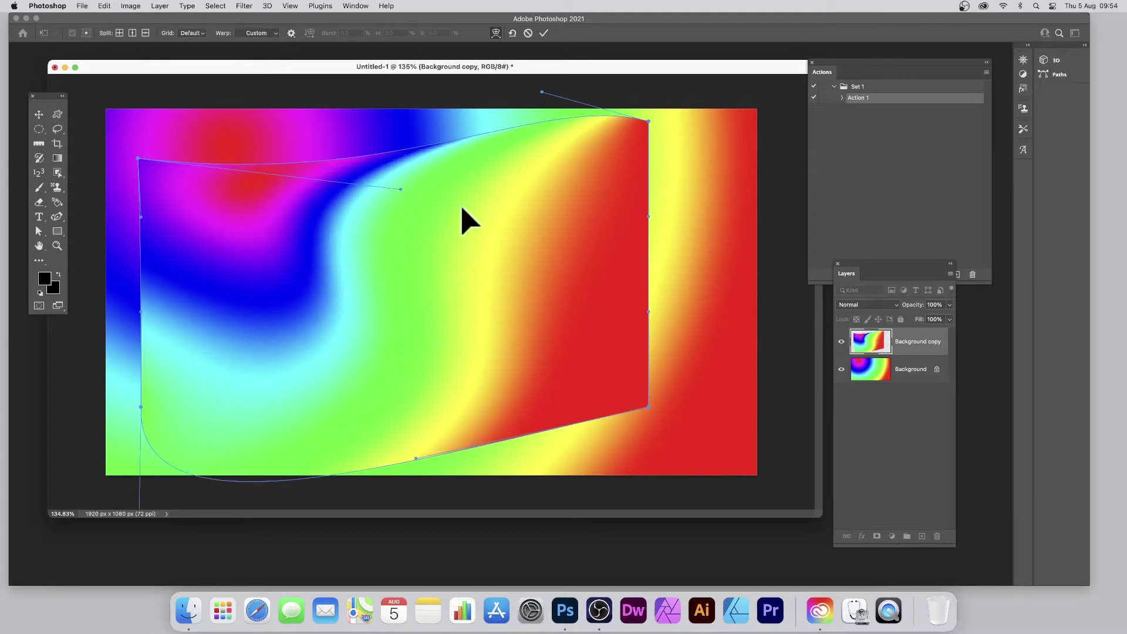
Split the warp crosswise right of the layer's centre, reshape the new points and curves, and apply the warp.
right_click(444, 223)
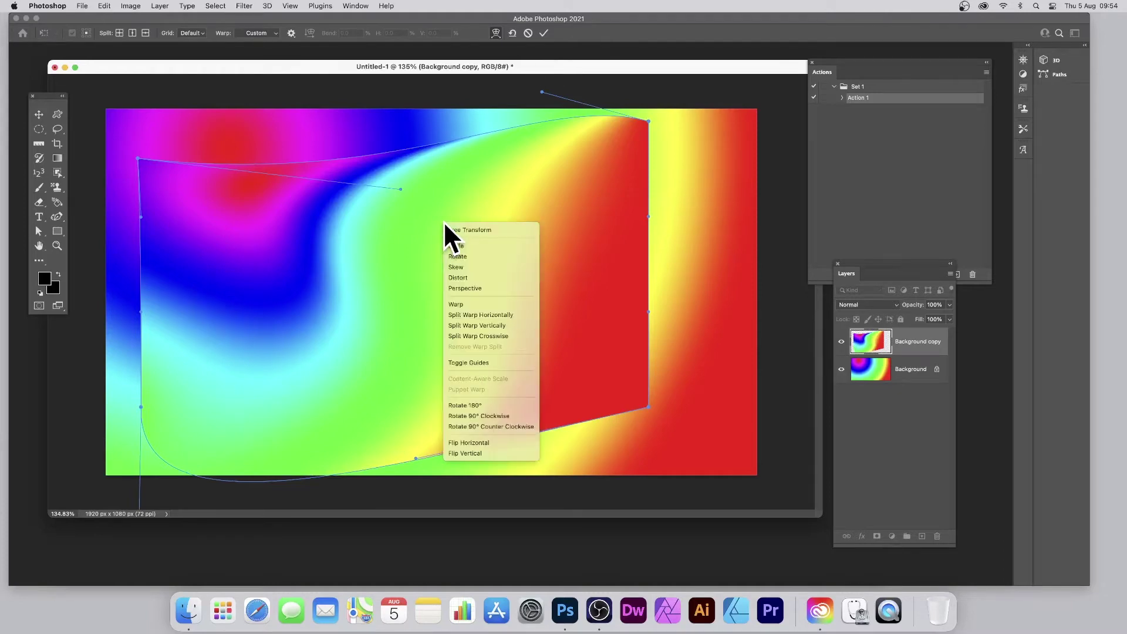
left_click(475, 336)
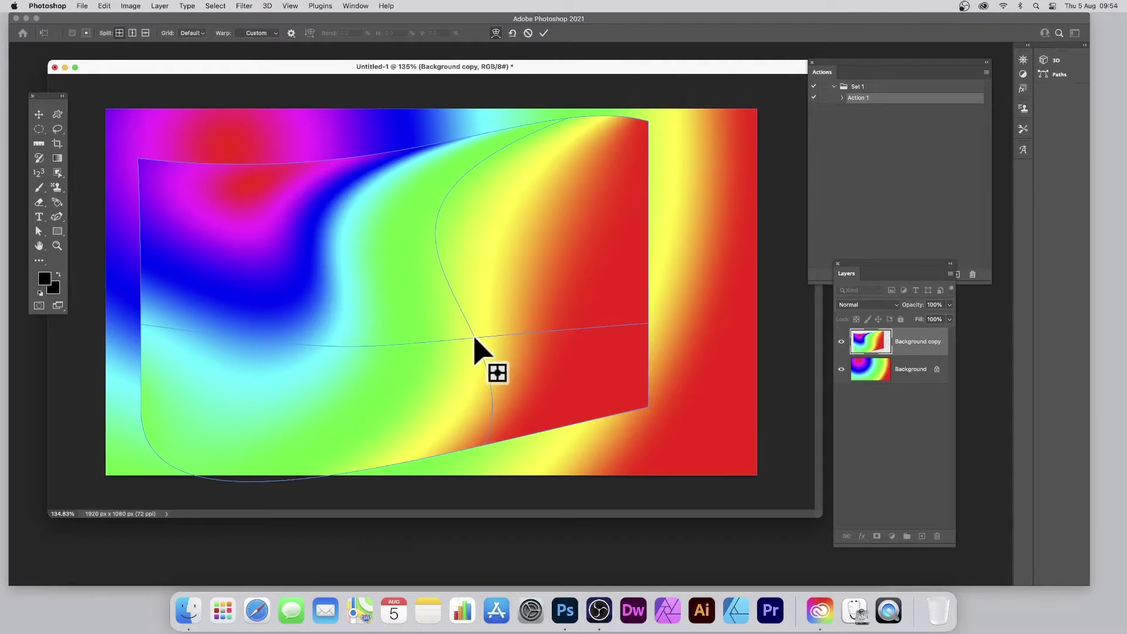
left_click(495, 266)
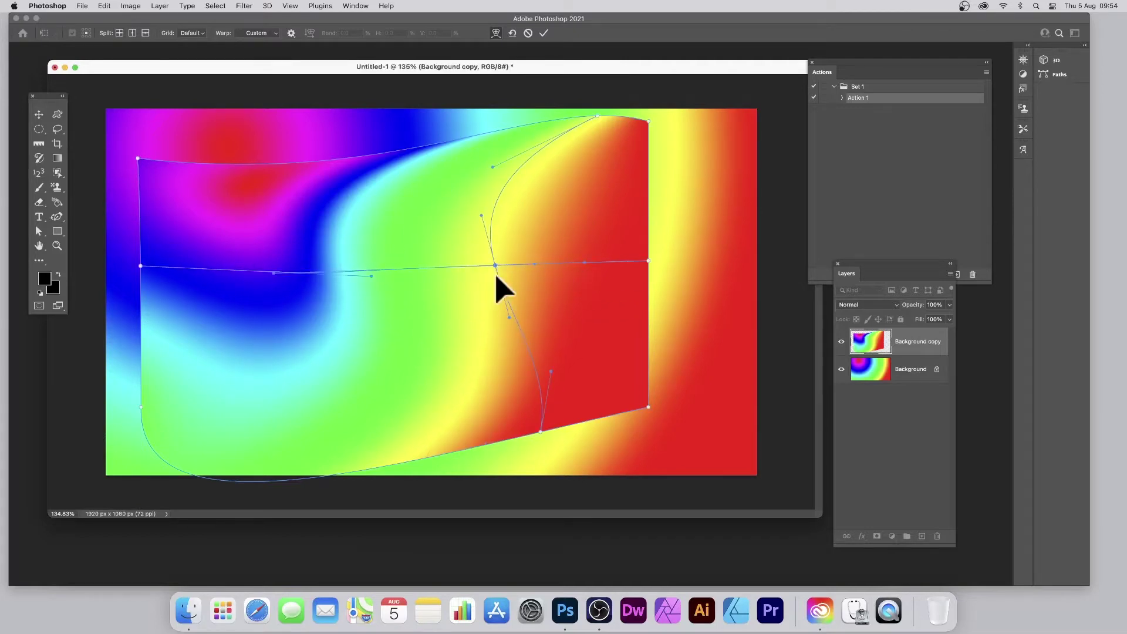
left_click_drag(481, 213, 343, 171)
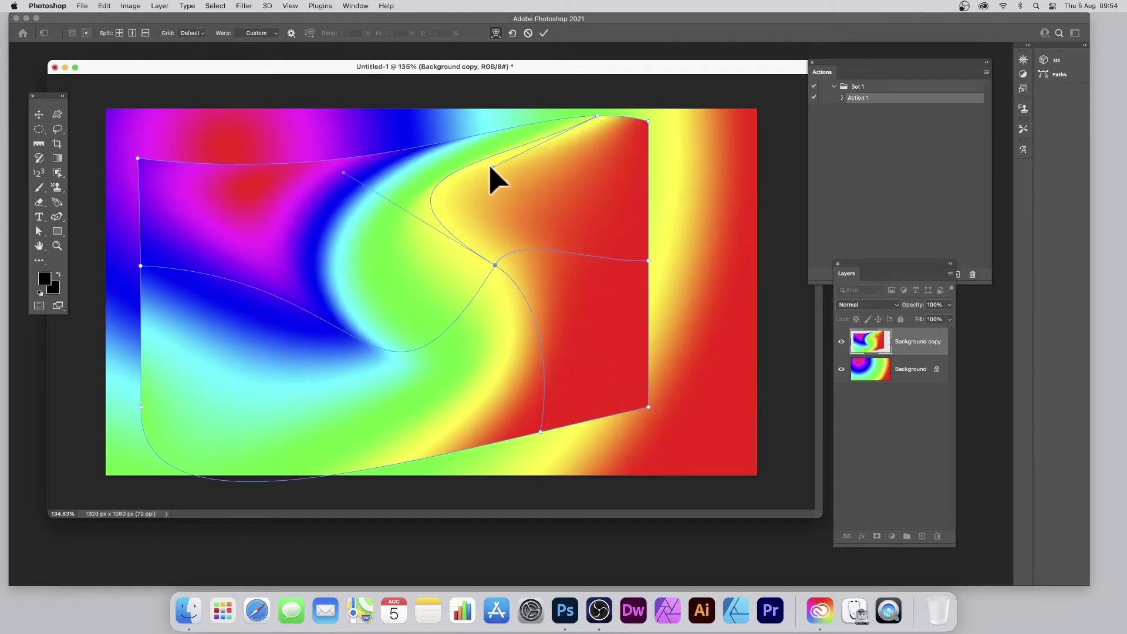
left_click_drag(486, 211, 675, 264)
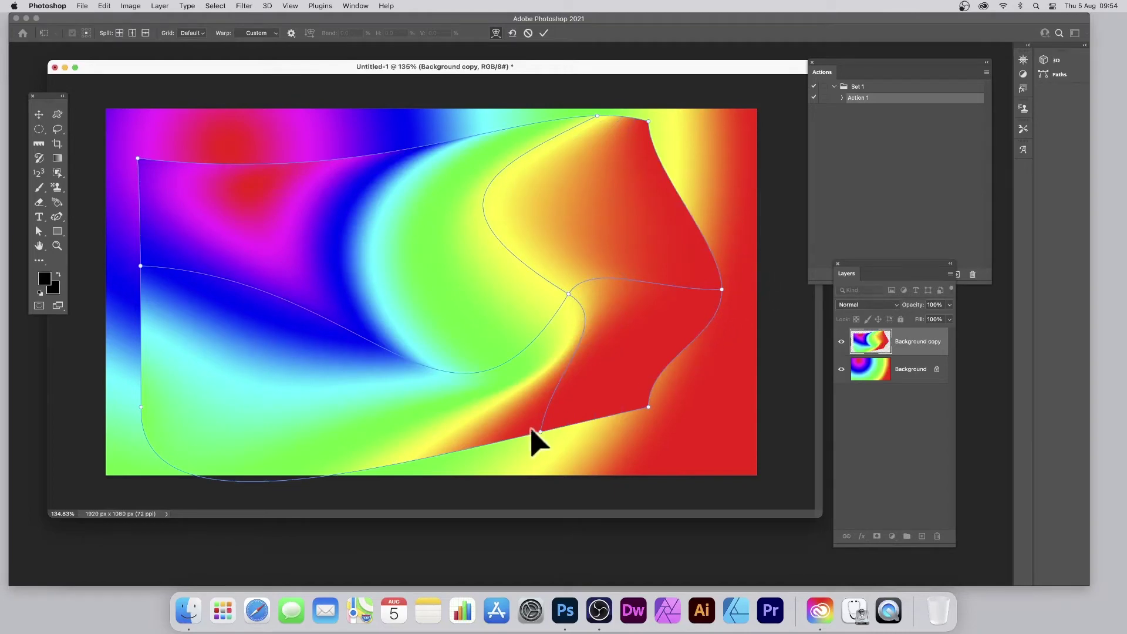
left_click_drag(540, 431, 554, 467)
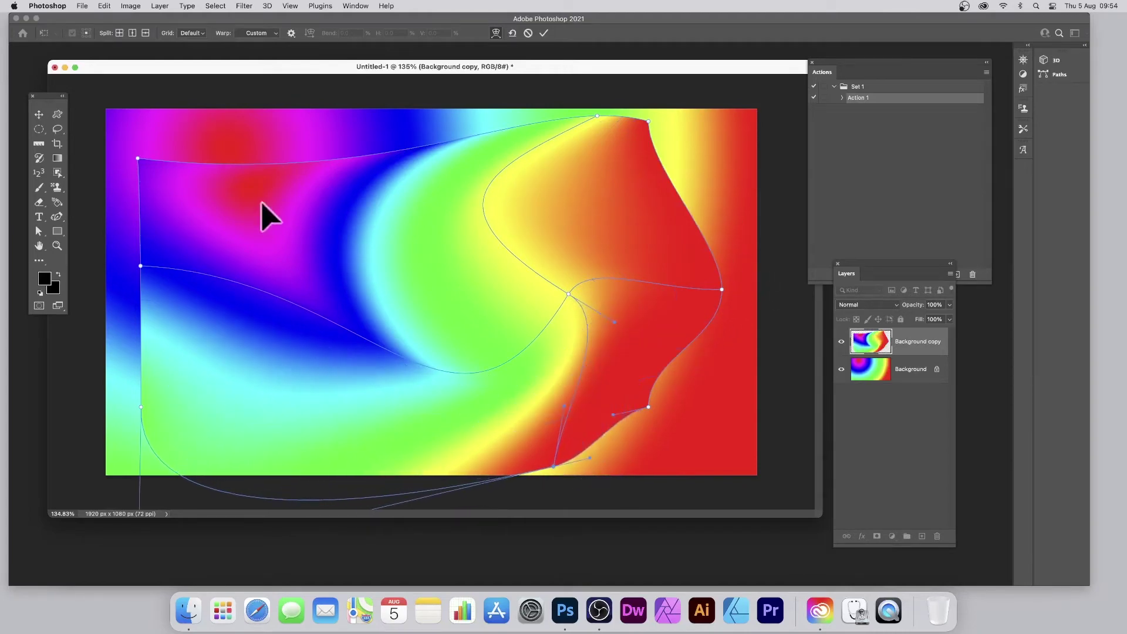
left_click(543, 33)
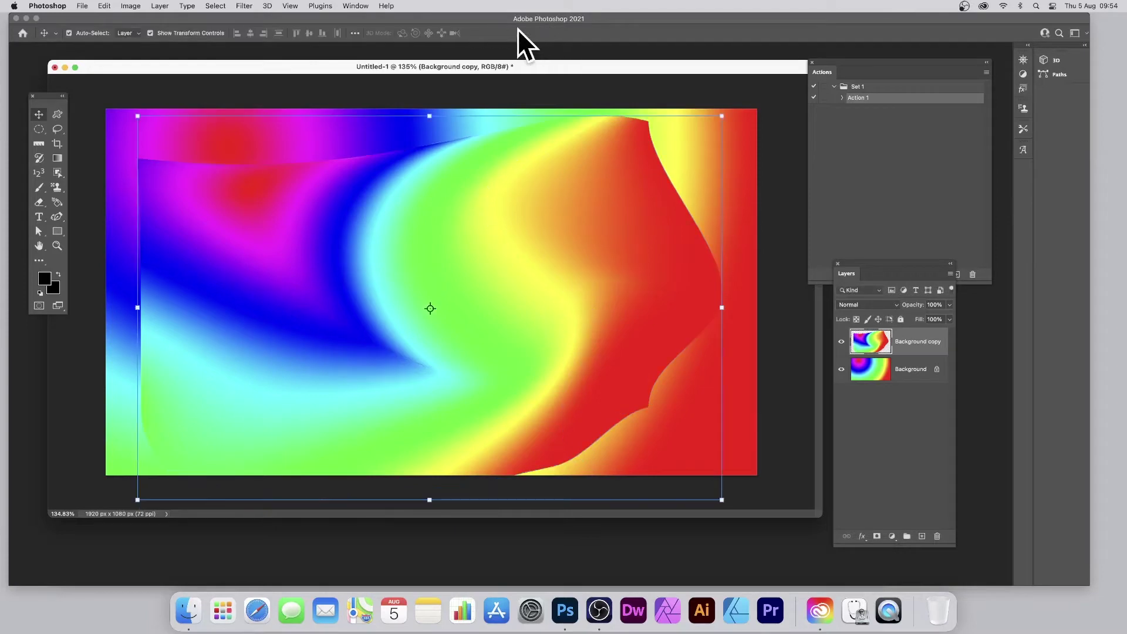
Undo the warp on the Background copy layer.
left_click(103, 6)
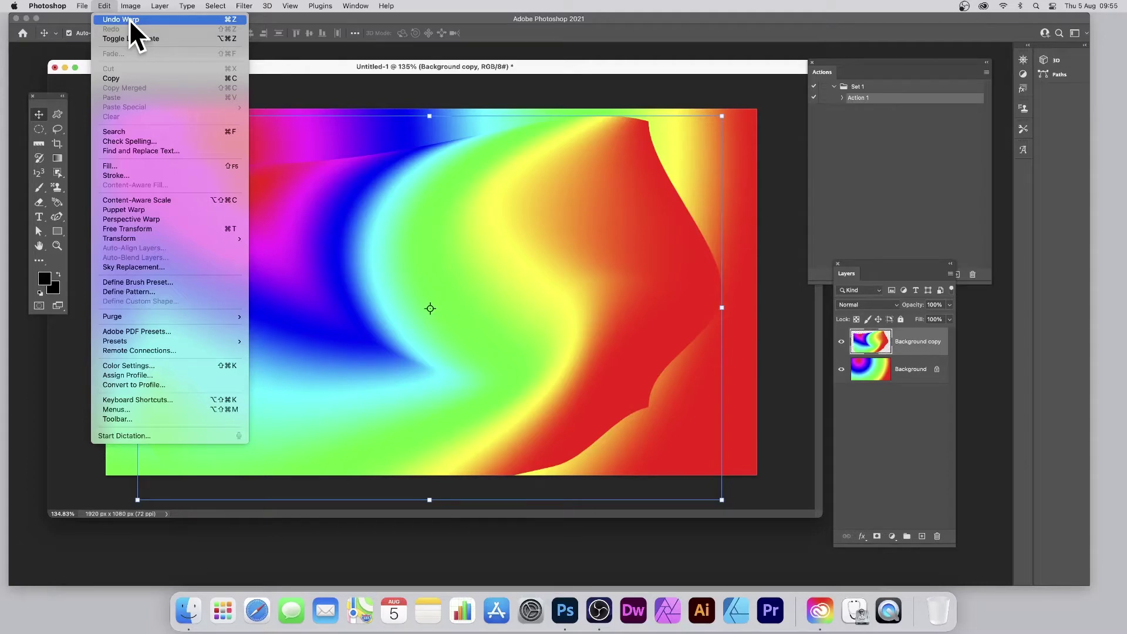
left_click(129, 19)
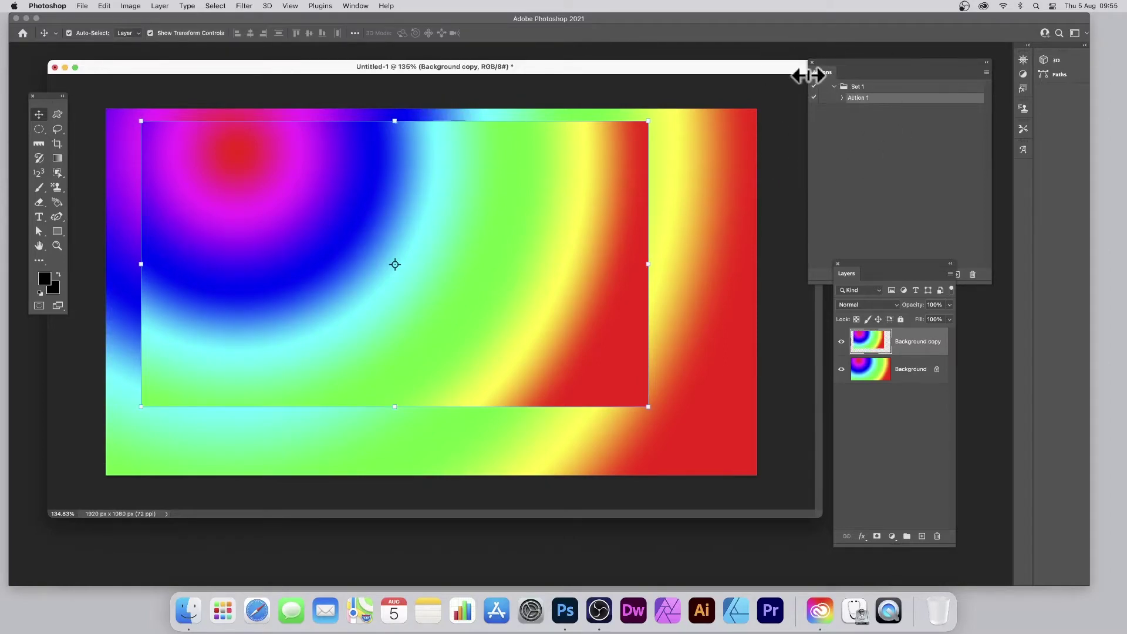
Create a new action in Set 1 with the default settings and start recording it.
left_click(852, 154)
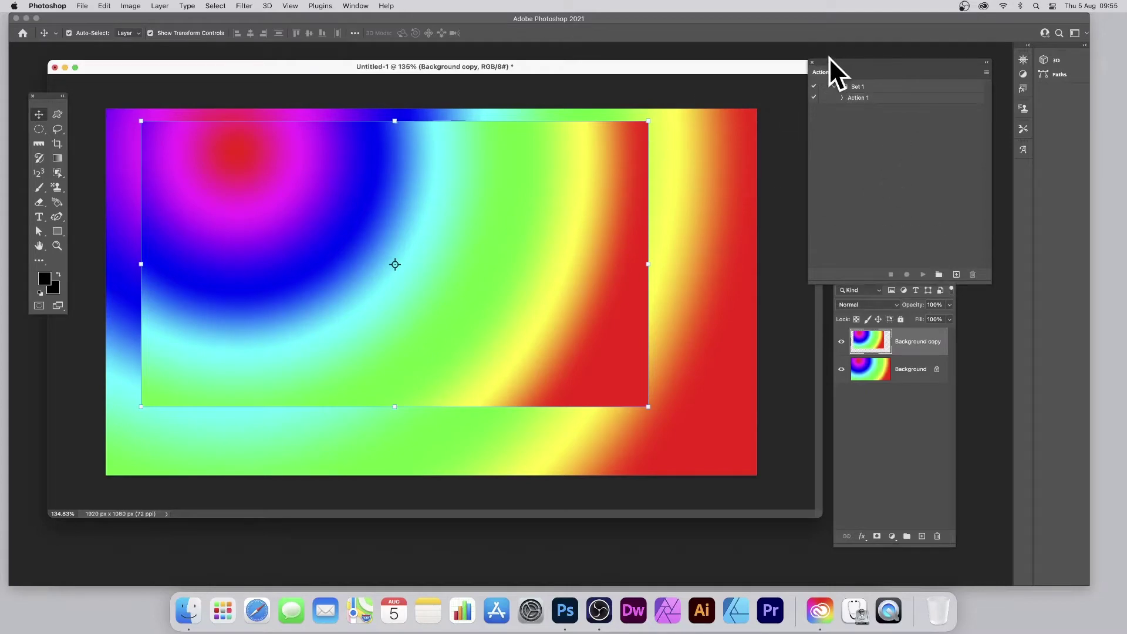
left_click_drag(842, 72, 802, 86)
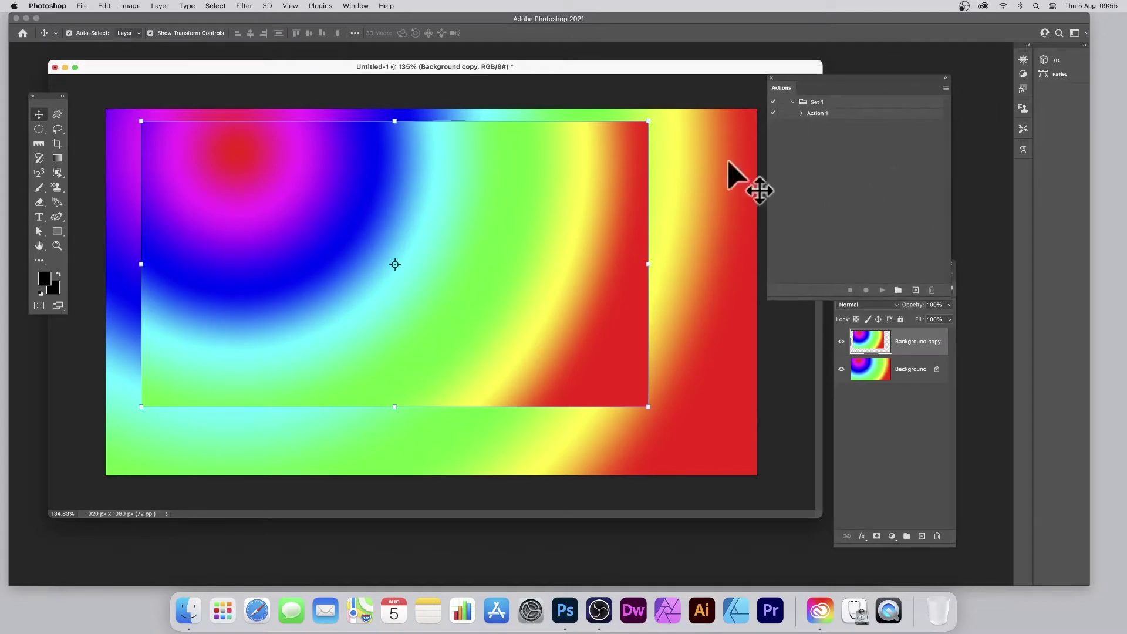
left_click(916, 291)
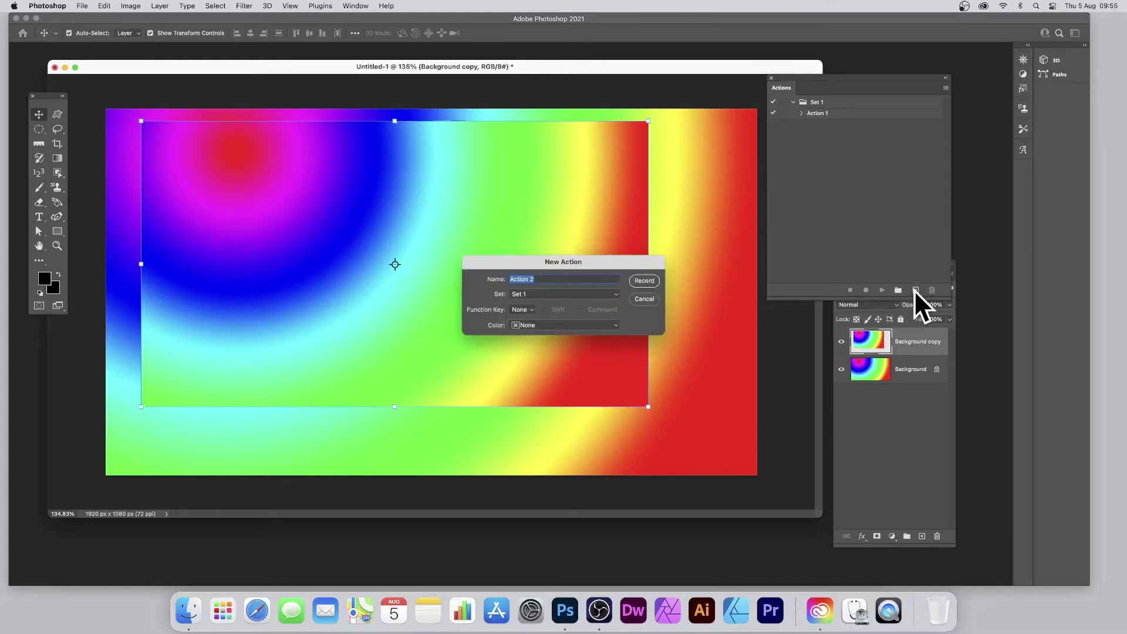
left_click(644, 281)
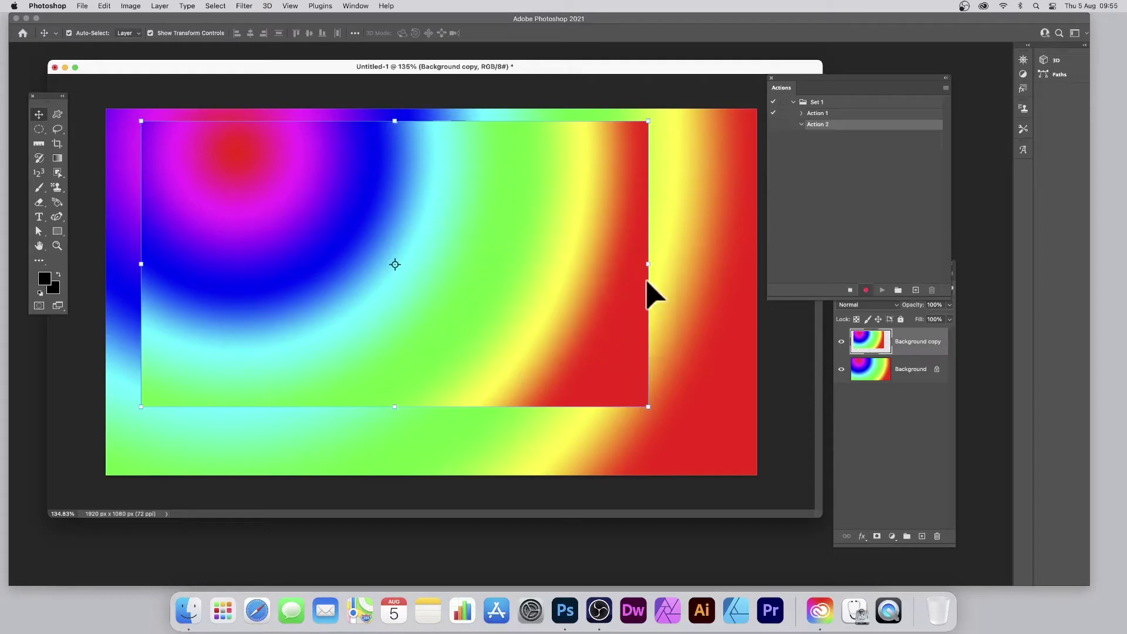
Warp the Background copy layer's interior and all four edges freehand into flowing curves, apply the warp, and stop recording Action 2.
left_click(103, 6)
mouse_move(155, 239)
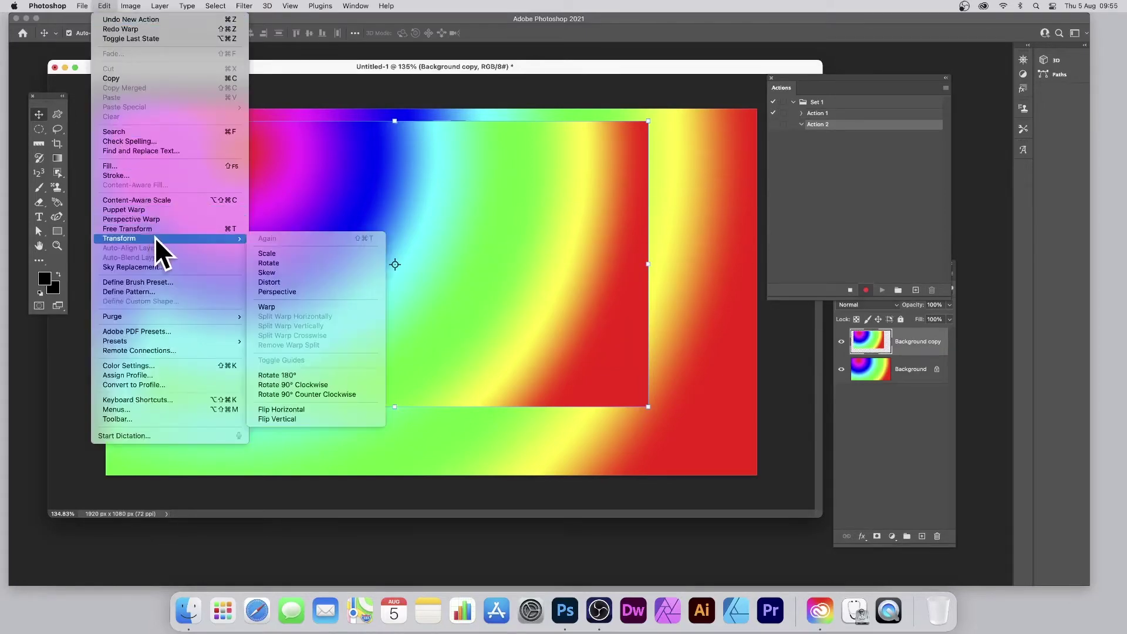
left_click(271, 305)
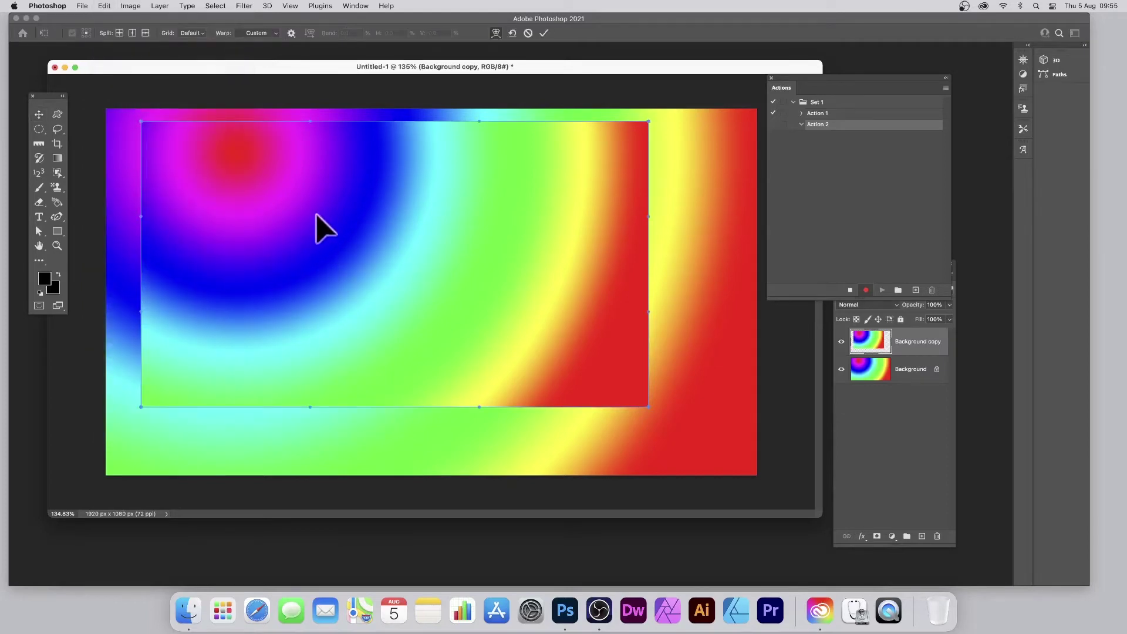
left_click_drag(456, 244, 521, 377)
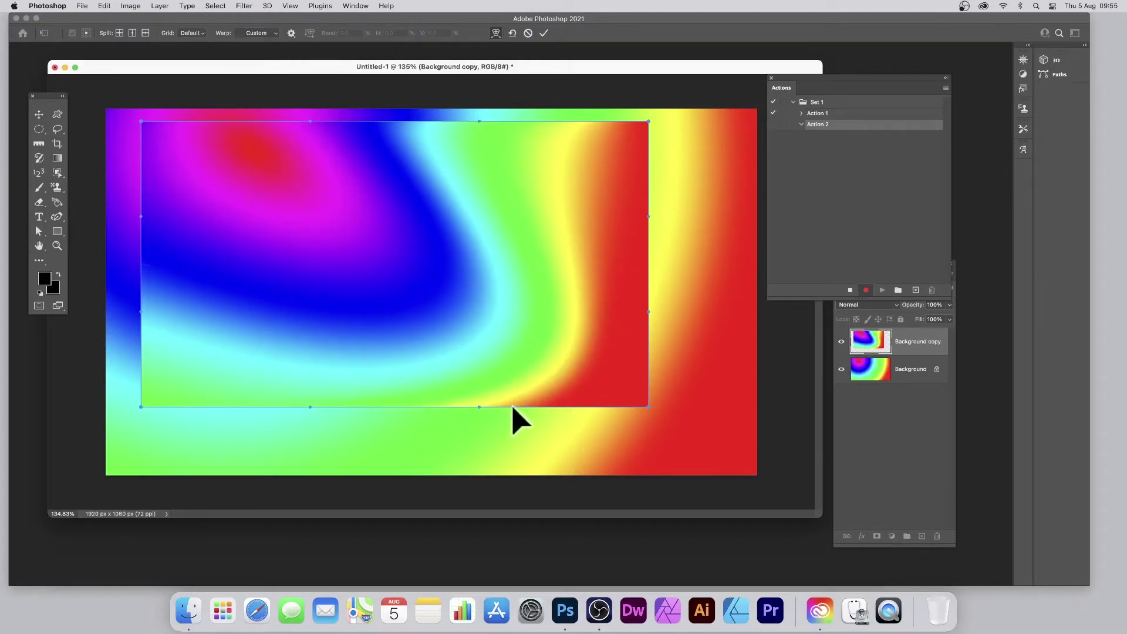
left_click_drag(468, 297, 411, 232)
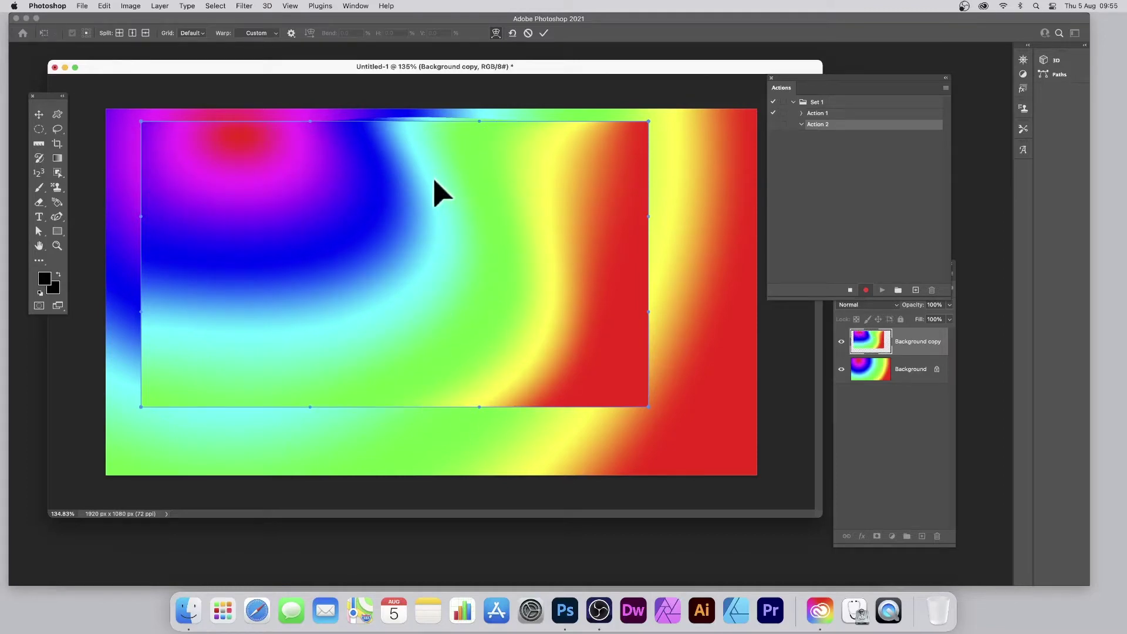
left_click_drag(408, 122, 398, 304)
left_click_drag(648, 247, 754, 247)
left_click_drag(487, 408, 488, 329)
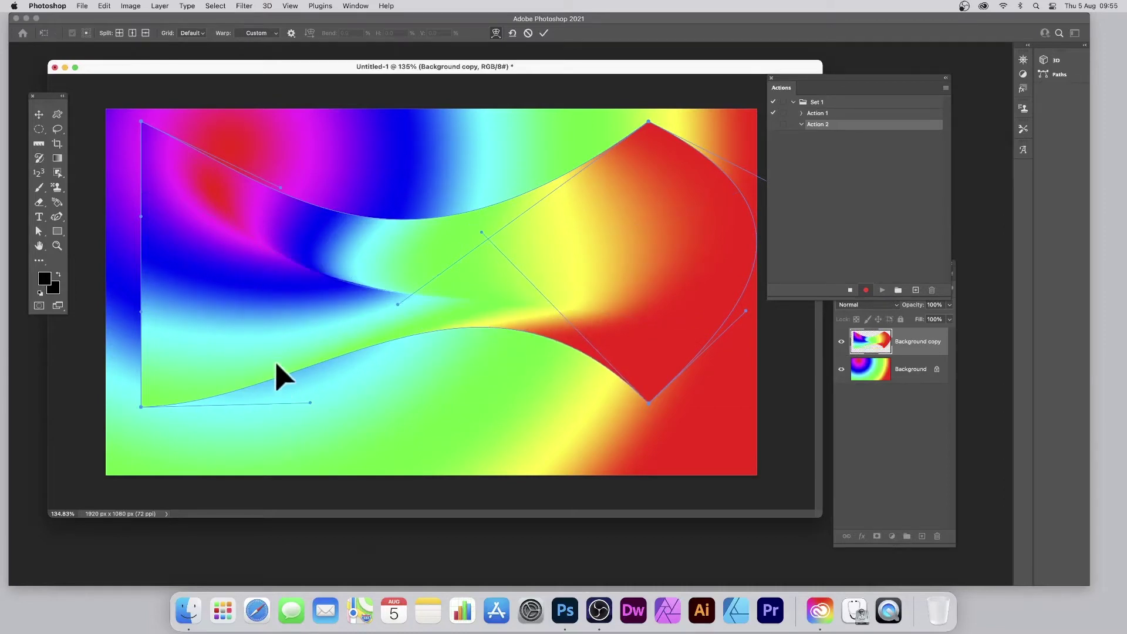
left_click_drag(292, 360, 186, 328)
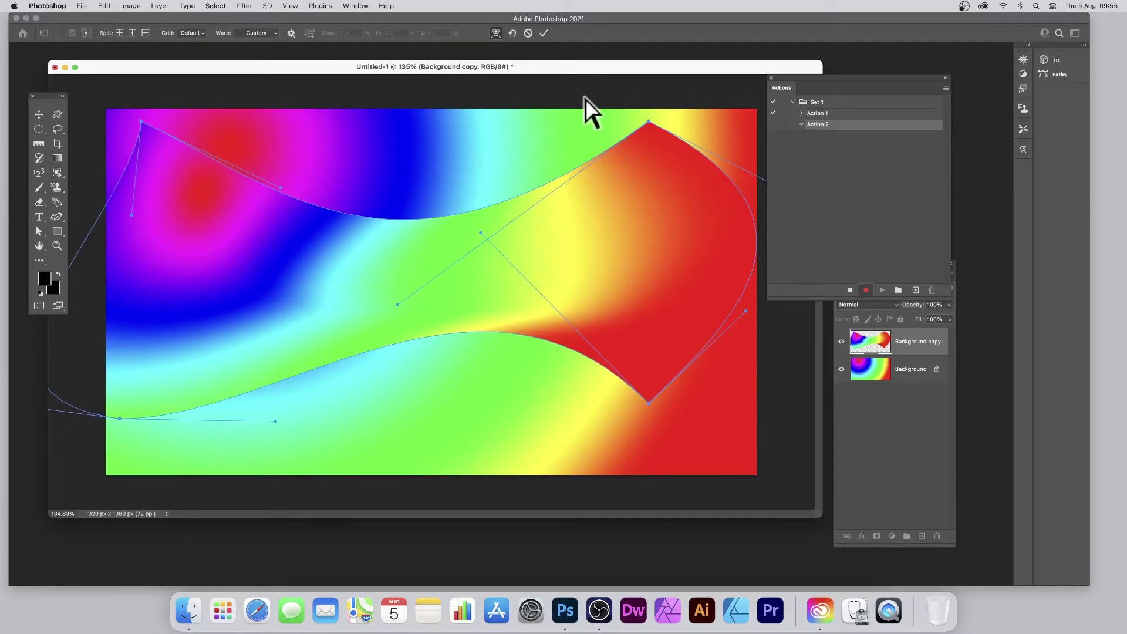
left_click(543, 34)
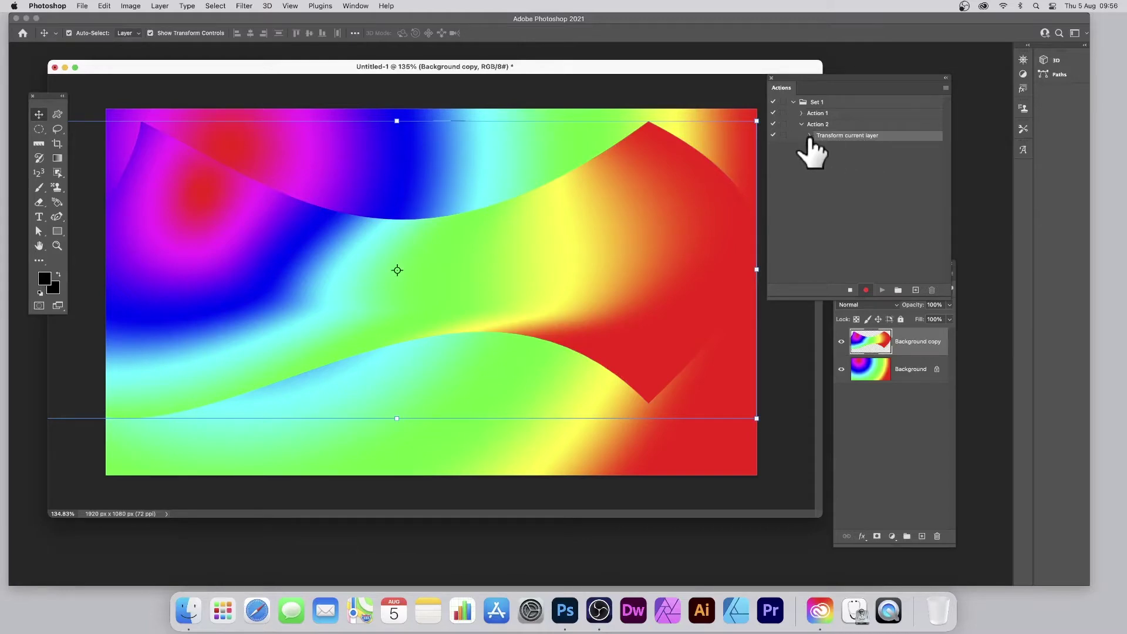
left_click(850, 290)
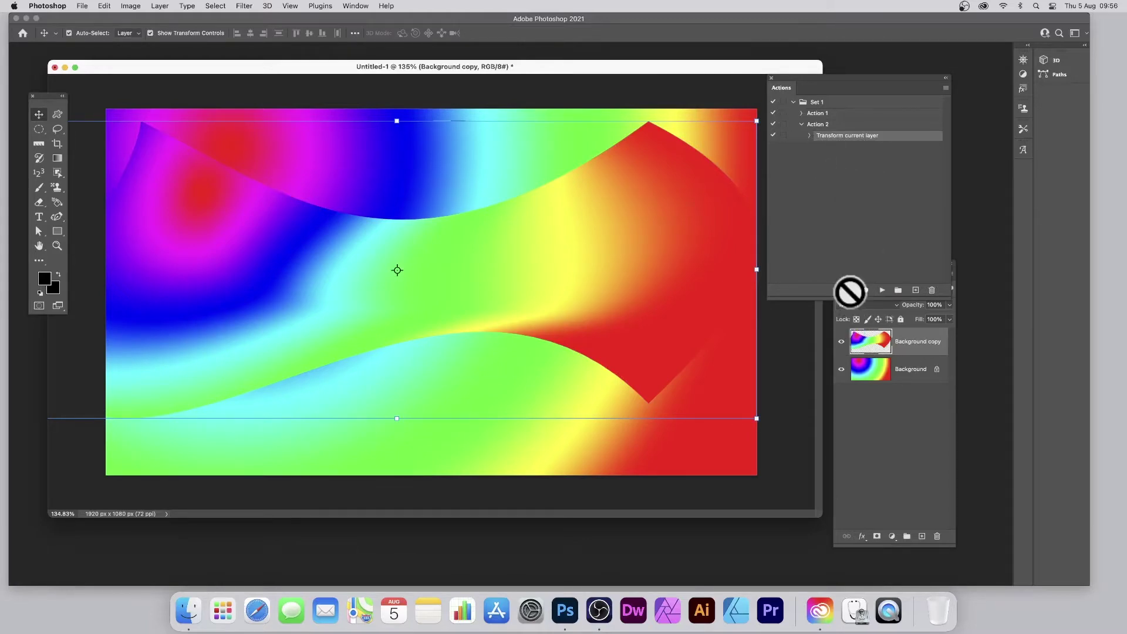
Examine the parameters recorded for the layer transform in Action 2, from the warp style down to the rational points.
left_click(811, 136)
scroll(852, 173, "down", 3)
scroll(850, 173, "up", 2)
left_click_drag(944, 168, 945, 189)
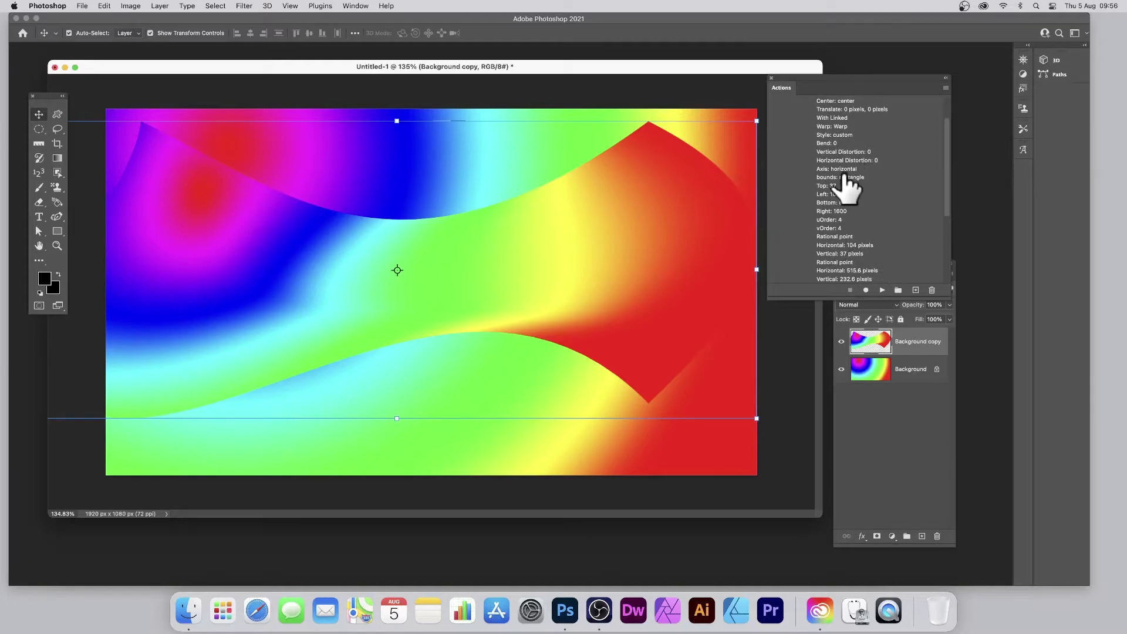
scroll(848, 184, "down", 3)
scroll(846, 246, "down", 2)
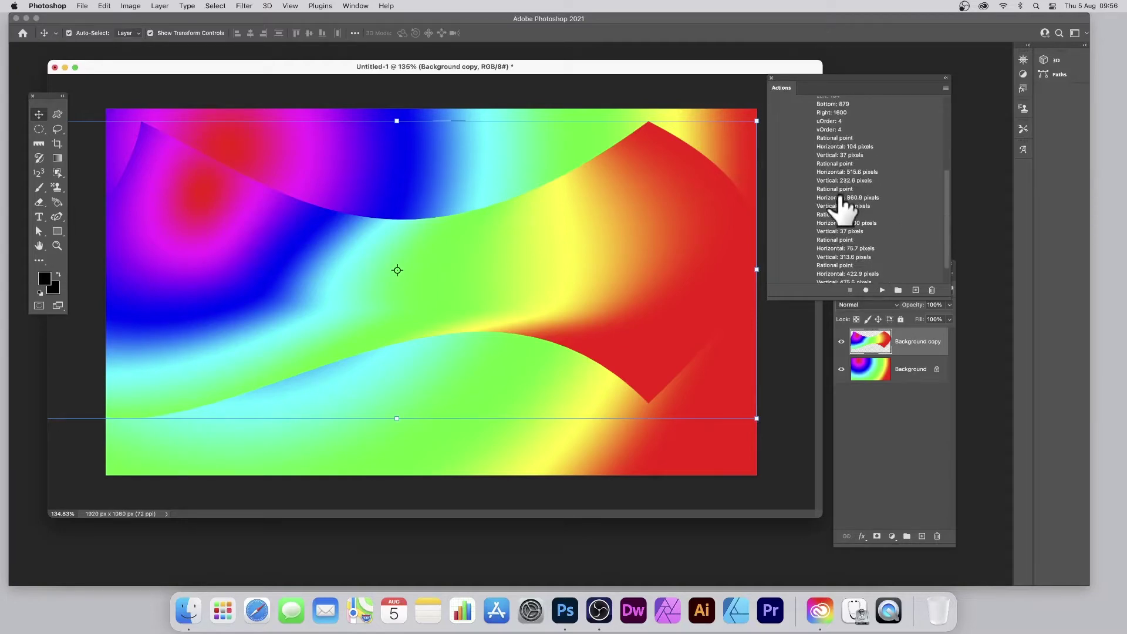
scroll(847, 250, "down", 2)
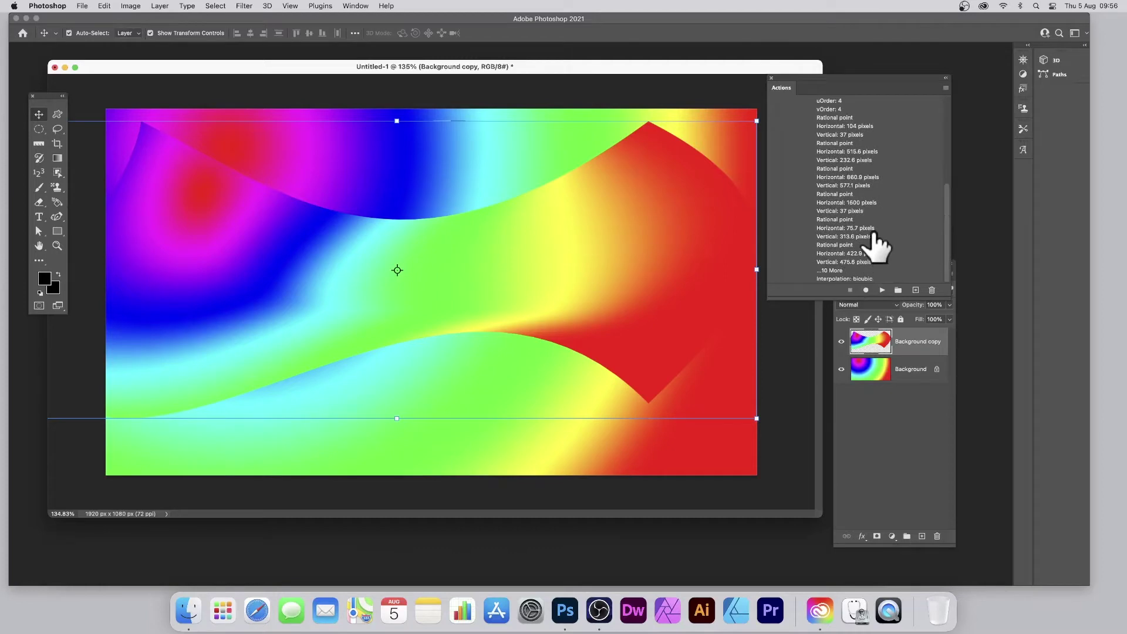
scroll(874, 246, "up", 6)
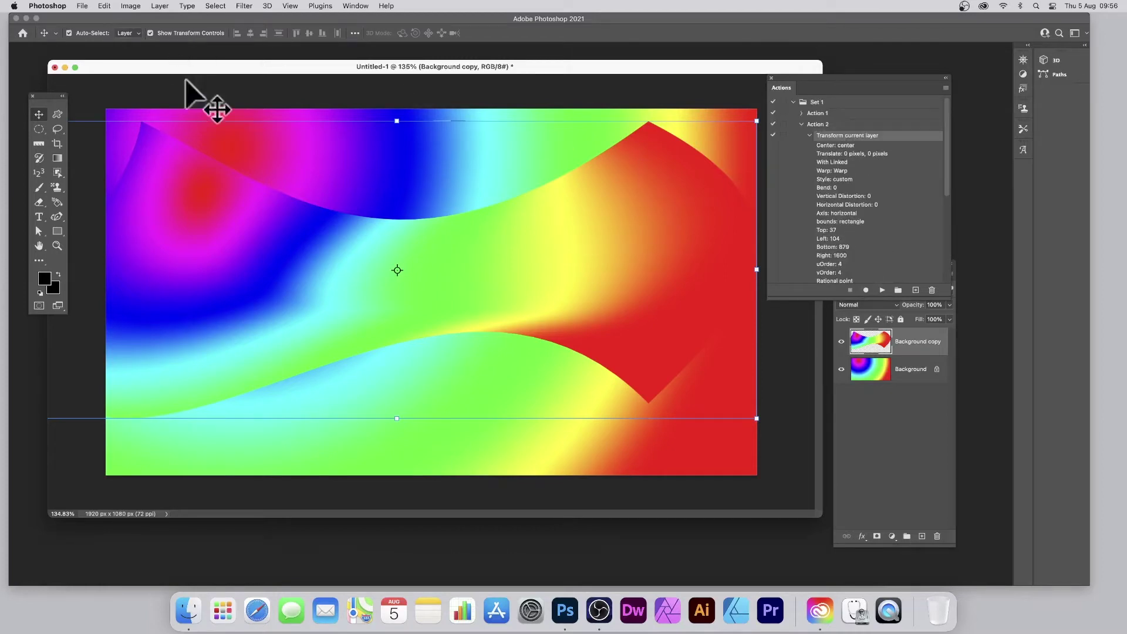
Transform the Background copy layer: rotate it about 42° clockwise, scale it to about 123% and shift it toward the canvas's lower right.
left_click_drag(757, 121, 629, 188)
left_click_drag(537, 249, 638, 188)
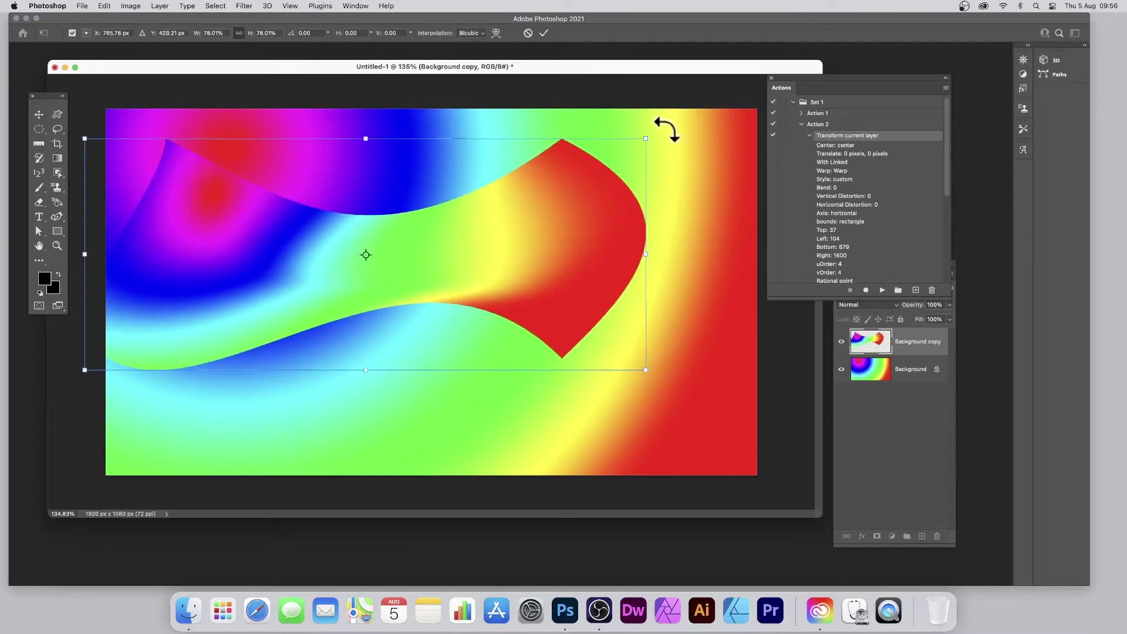
left_click_drag(668, 129, 674, 364)
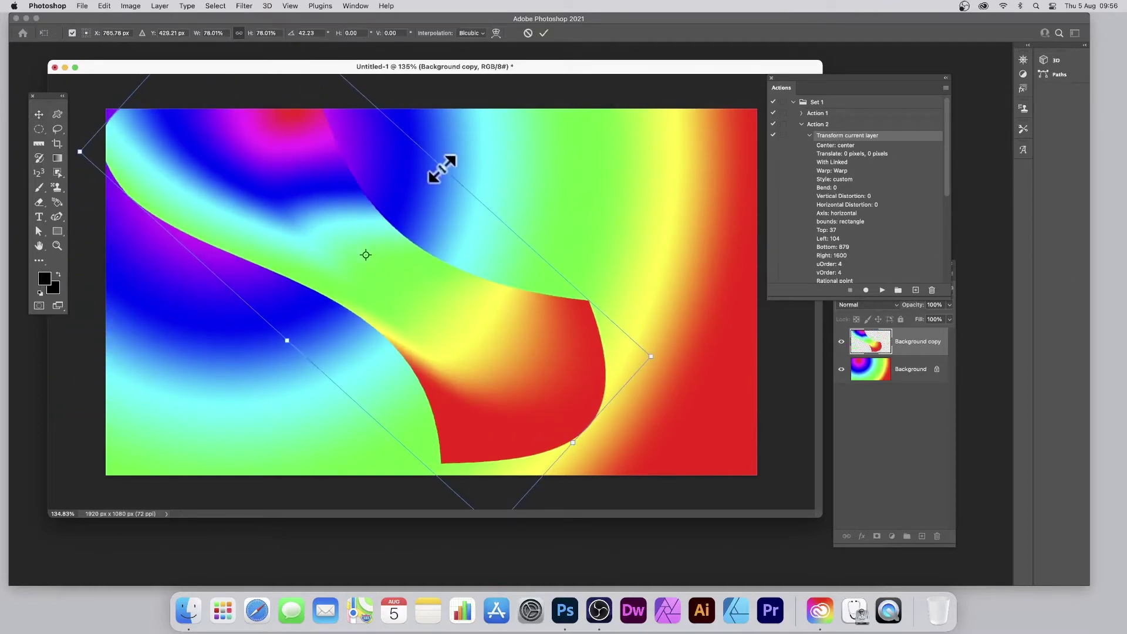
left_click_drag(442, 169, 597, 78)
left_click_drag(516, 252, 623, 458)
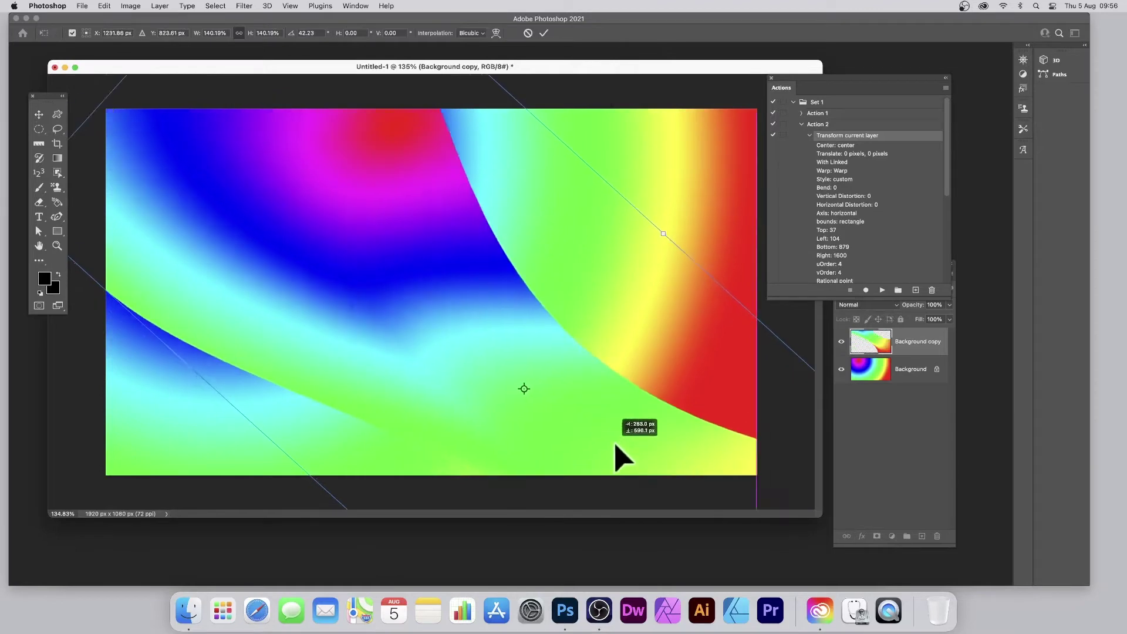
left_click_drag(241, 189, 428, 284)
left_click_drag(194, 305, 565, 59)
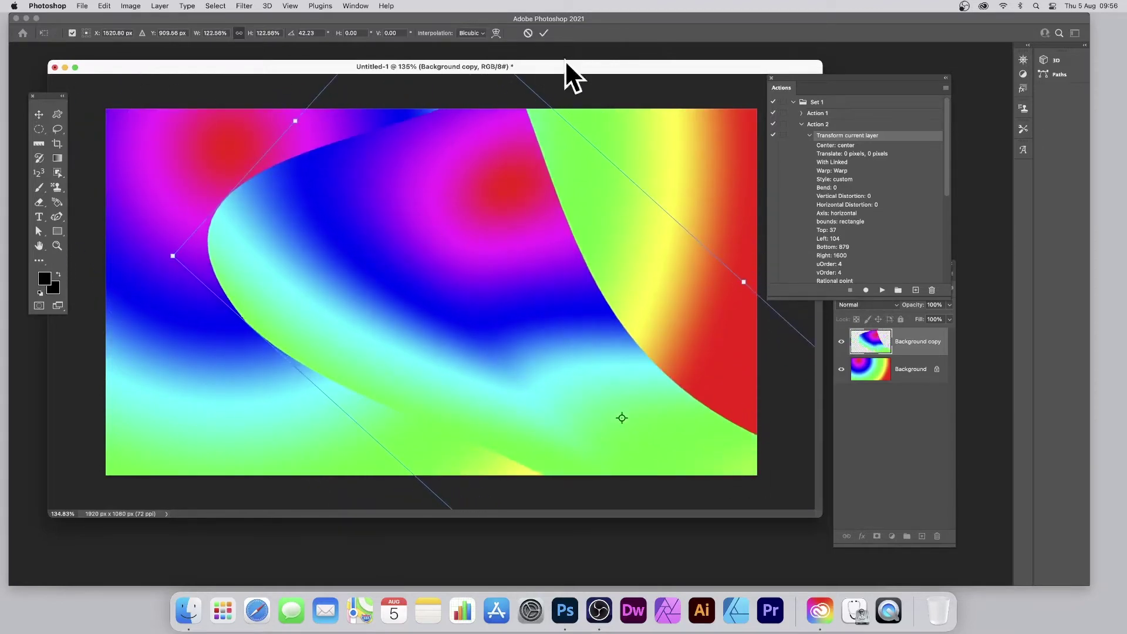
left_click(542, 32)
Play Action 2 on the Background copy layer to repeat the recorded warp.
left_click(104, 6)
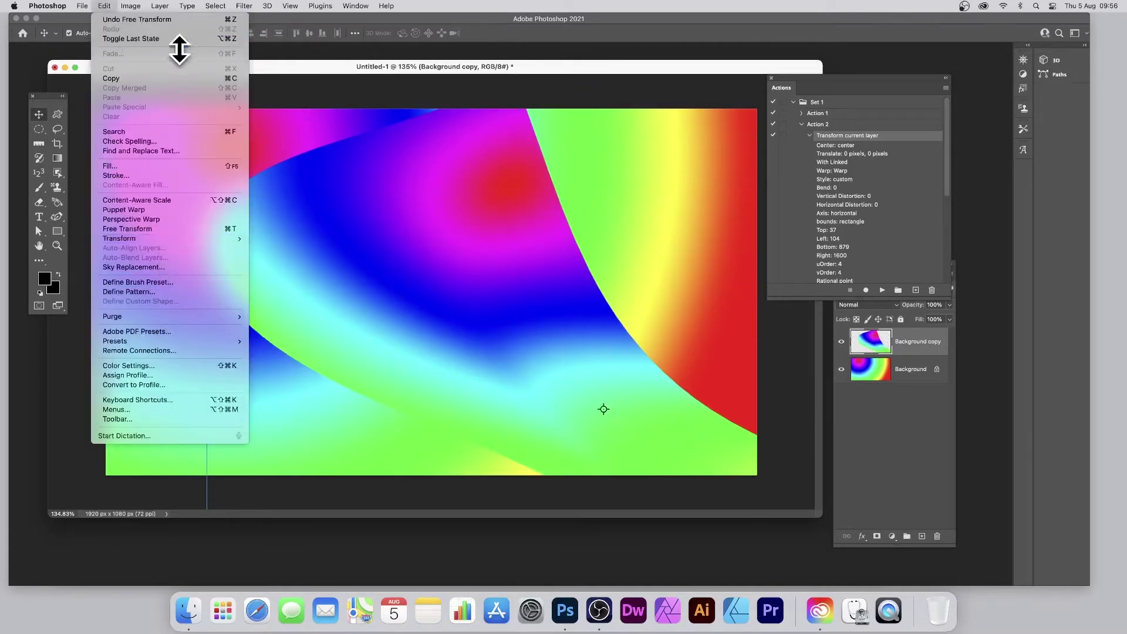
left_click(822, 127)
left_click(824, 125)
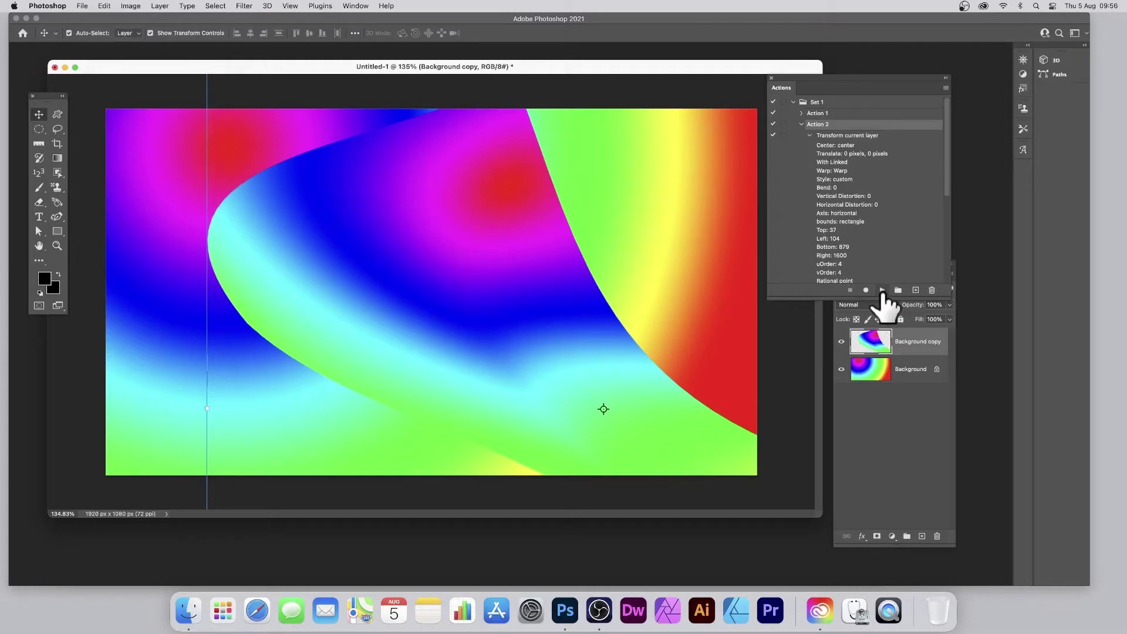
left_click(882, 290)
Move the warped Background copy layer toward the canvas's upper left, scale it to about 69%, and apply the transform.
left_click_drag(259, 309, 200, 171)
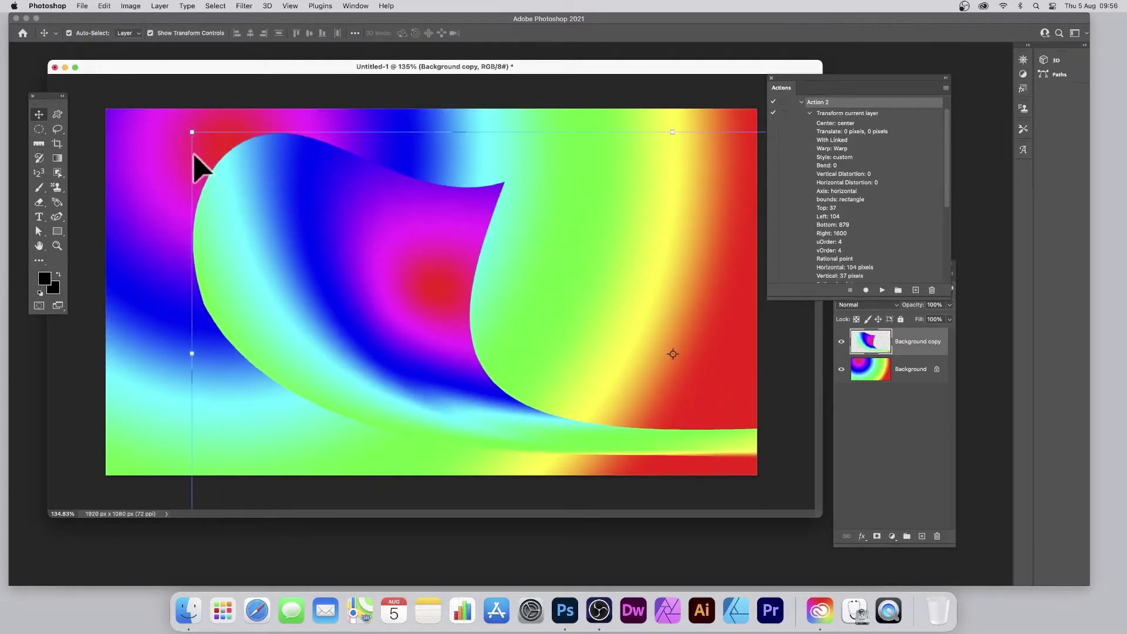
left_click_drag(192, 133, 132, 221)
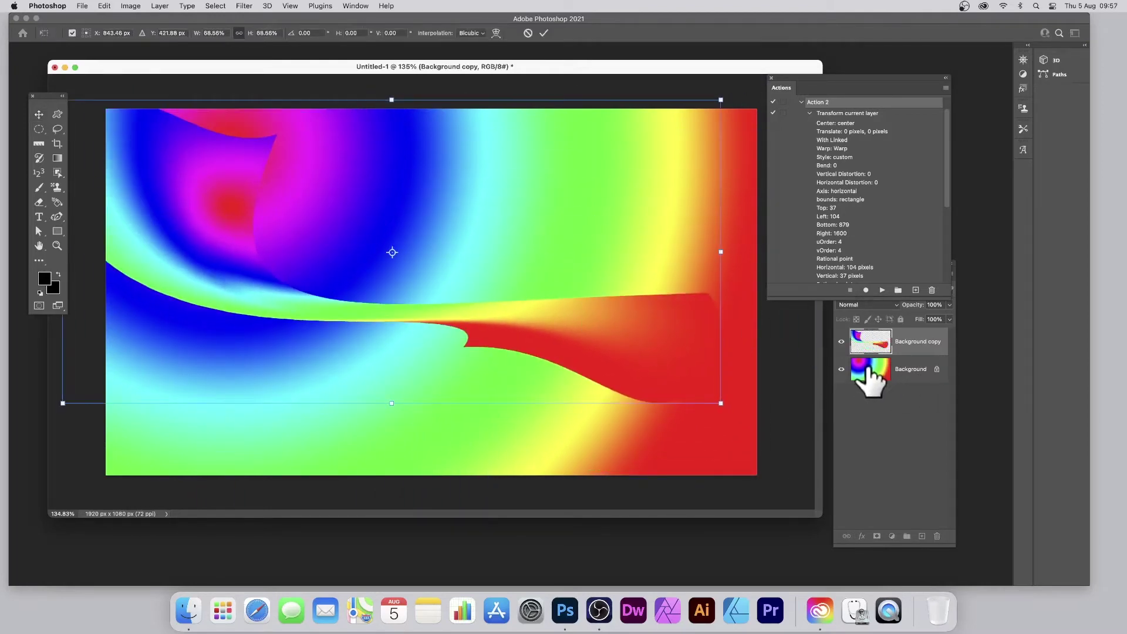
left_click(544, 33)
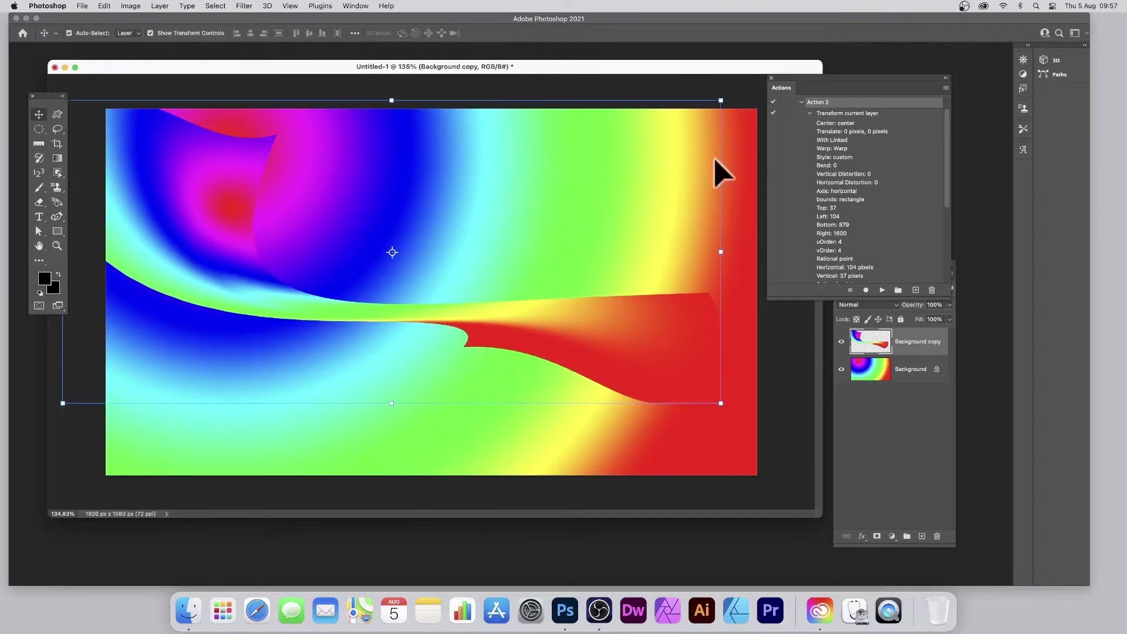
Unlock the Background layer and duplicate it, placing the copy slightly up and to the right of the original.
left_click(873, 377)
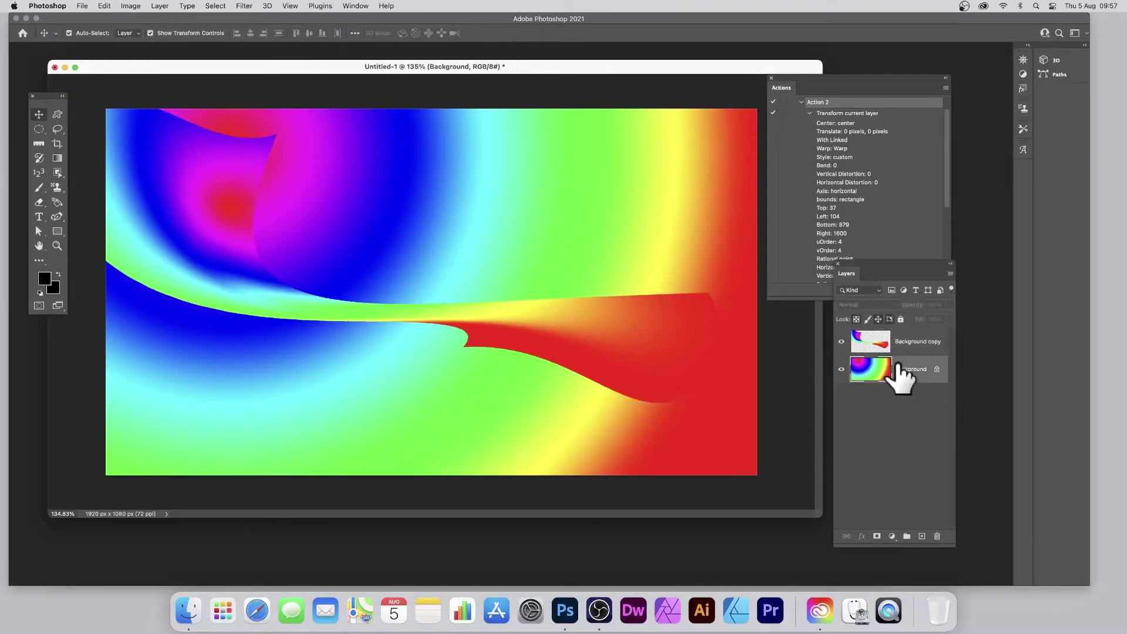
left_click(937, 370)
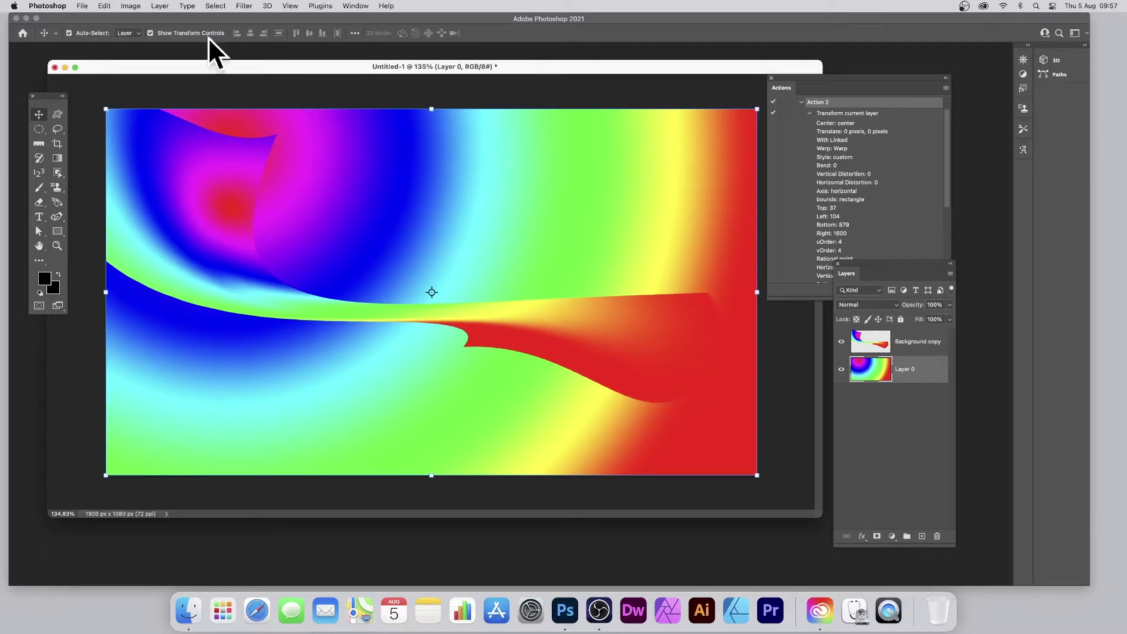
left_click(161, 4)
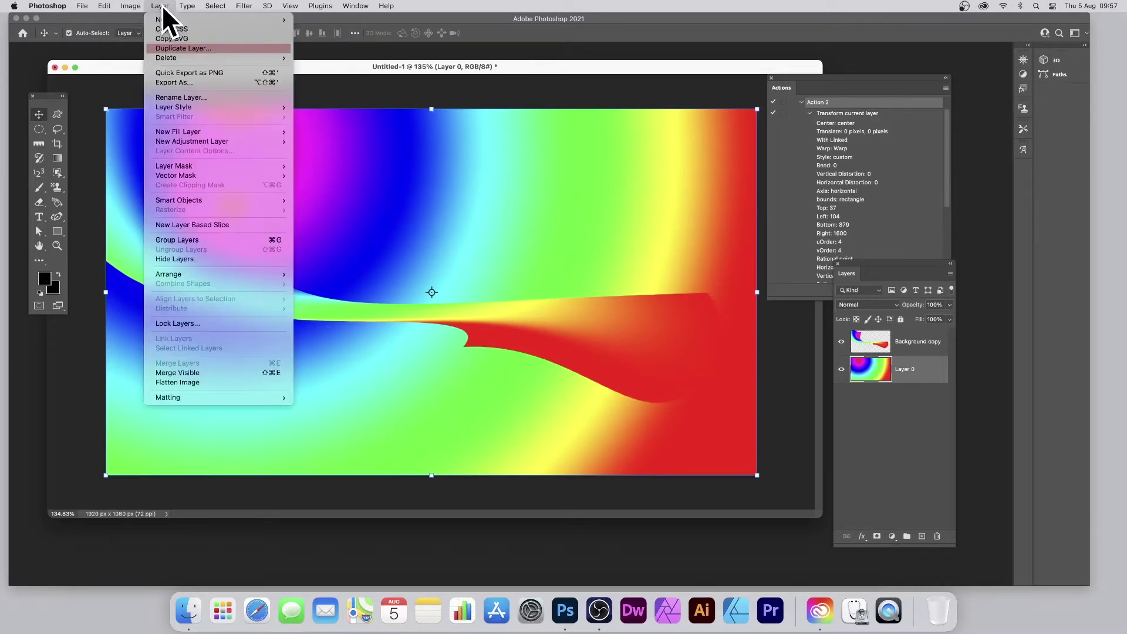
left_click(536, 197)
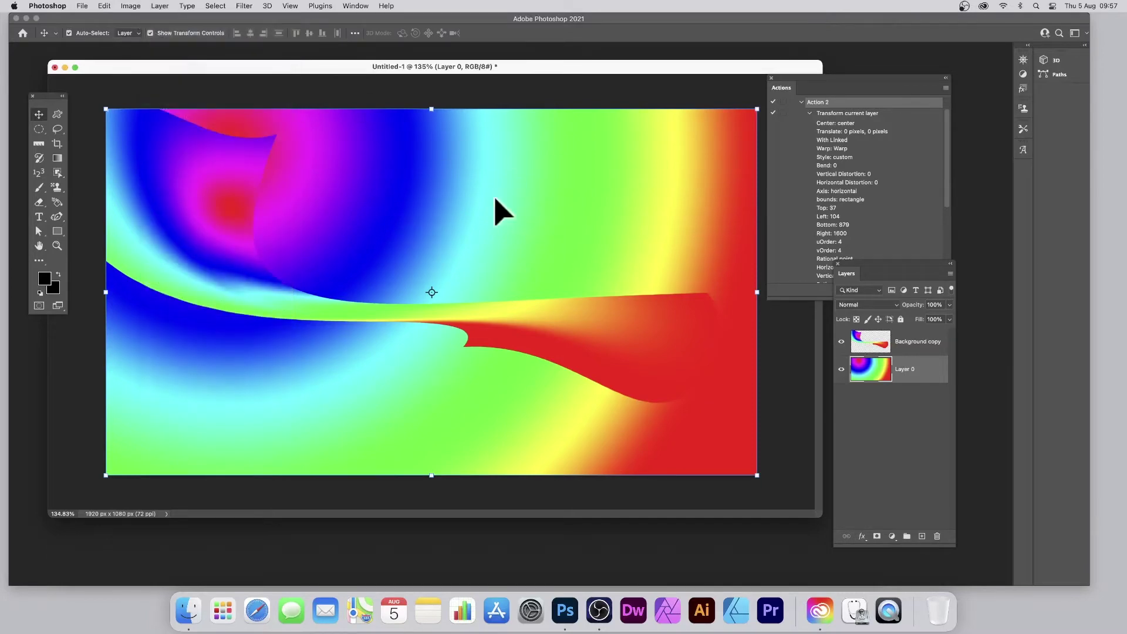
left_click_drag(460, 212, 505, 206)
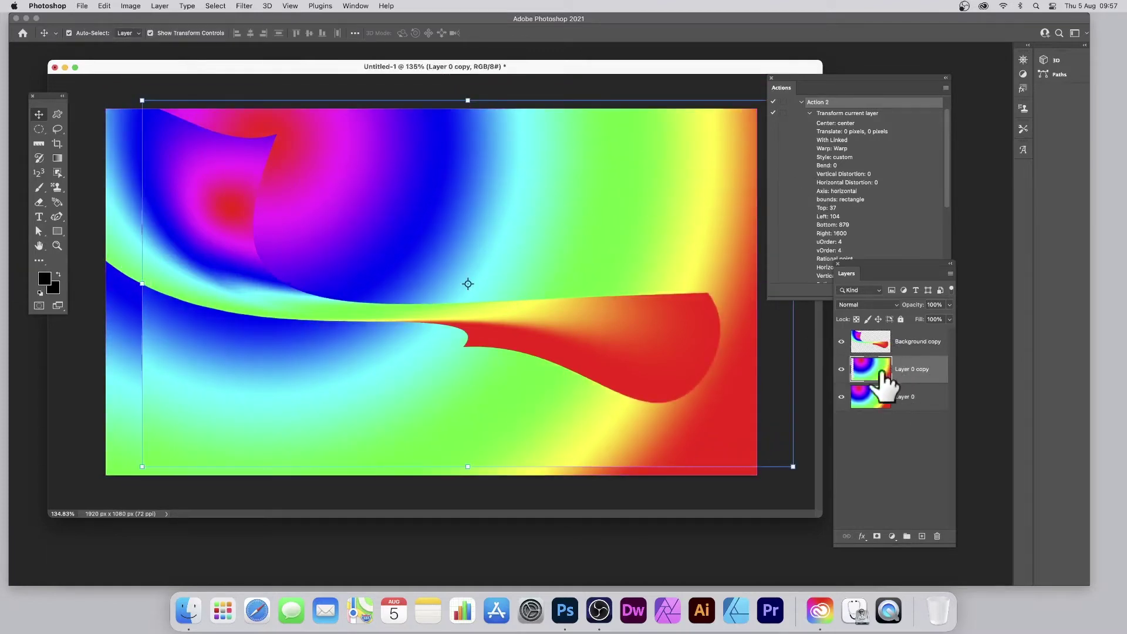
Resize Layer 0 copy to about 116% and reposition it so that it extends beyond the canvas.
left_click_drag(143, 100, 274, 176)
left_click_drag(428, 259, 230, 152)
left_click_drag(590, 365, 820, 496)
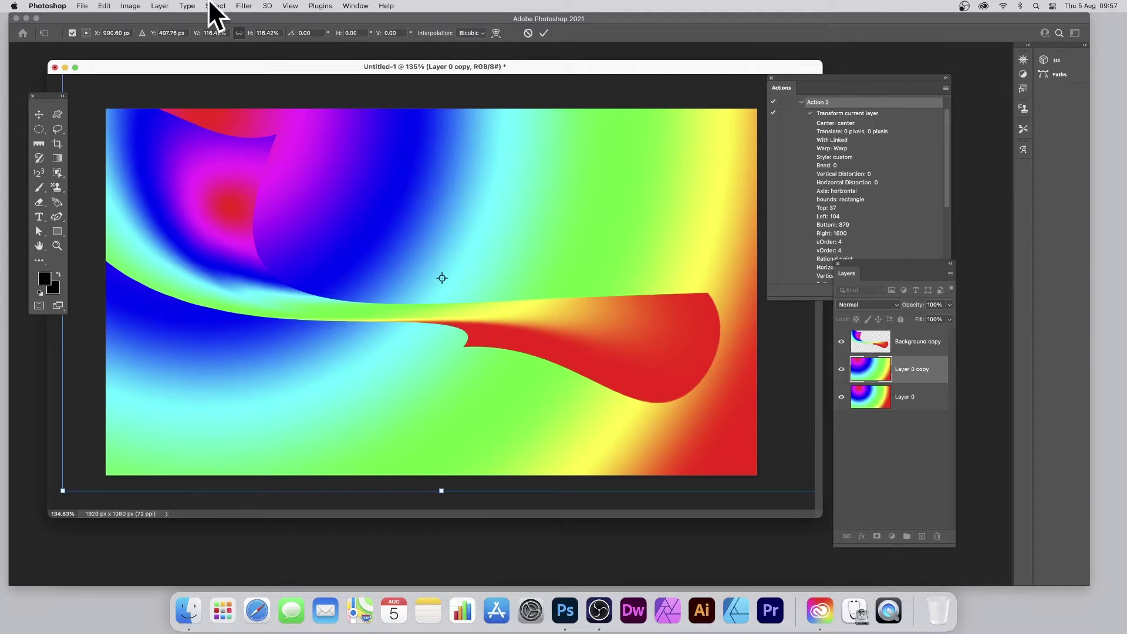
Try the Lighten blending mode on Layer 0 copy, and set its blending mode to Difference.
left_click(869, 305)
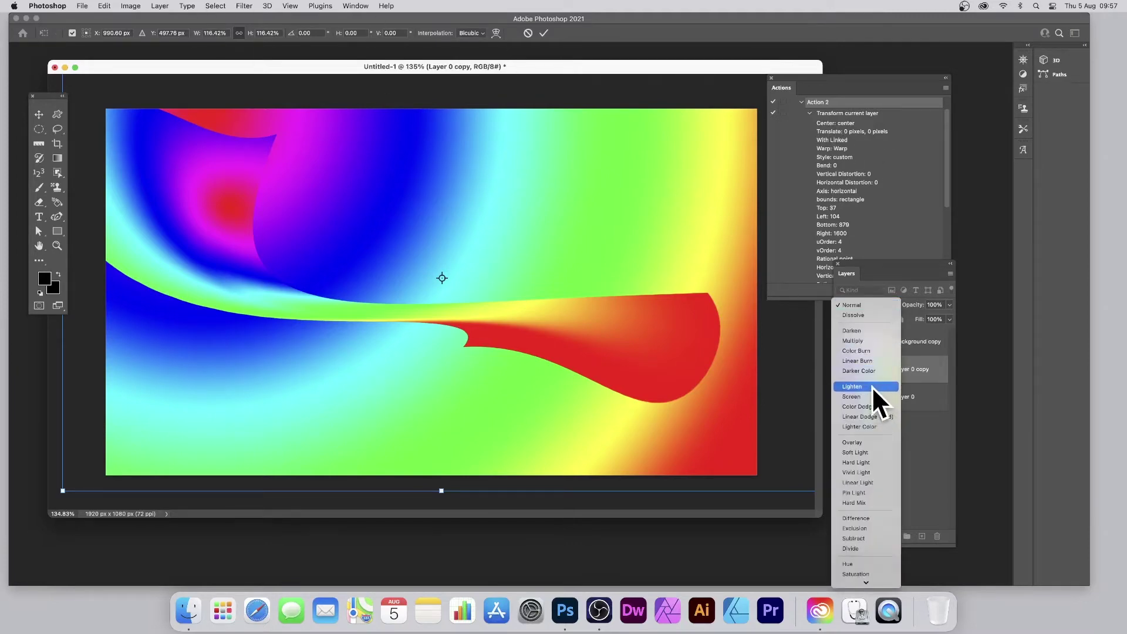
left_click(872, 386)
left_click(867, 305)
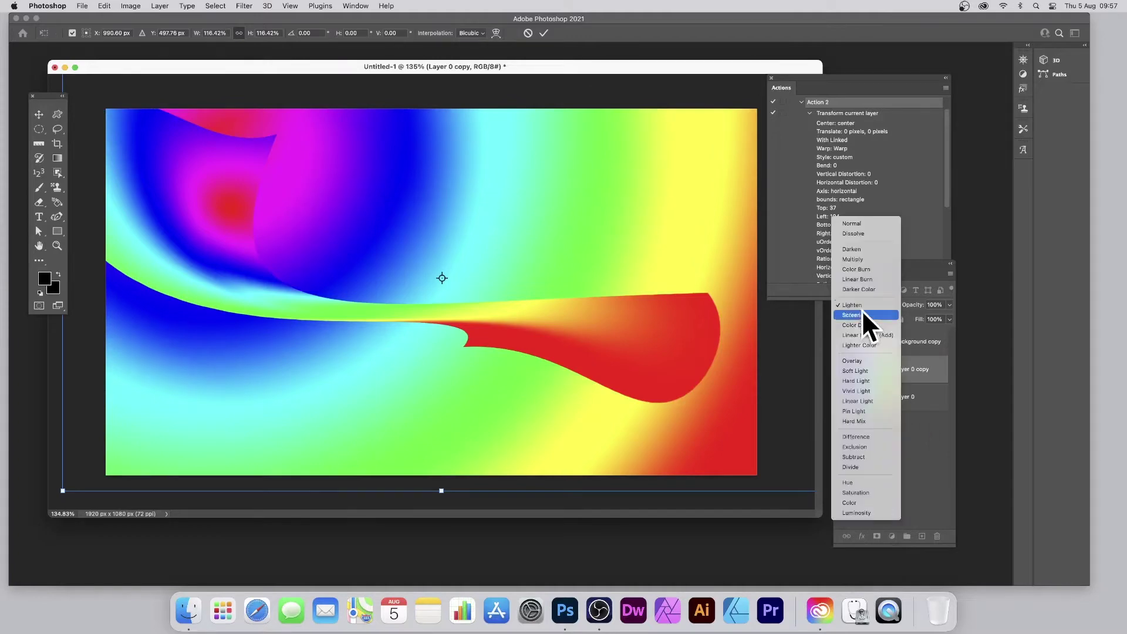
left_click(862, 438)
Scale Layer 0 copy to about 89%, centre it on the canvas, rotate it clockwise, and apply the transform.
left_click_drag(402, 260, 444, 265)
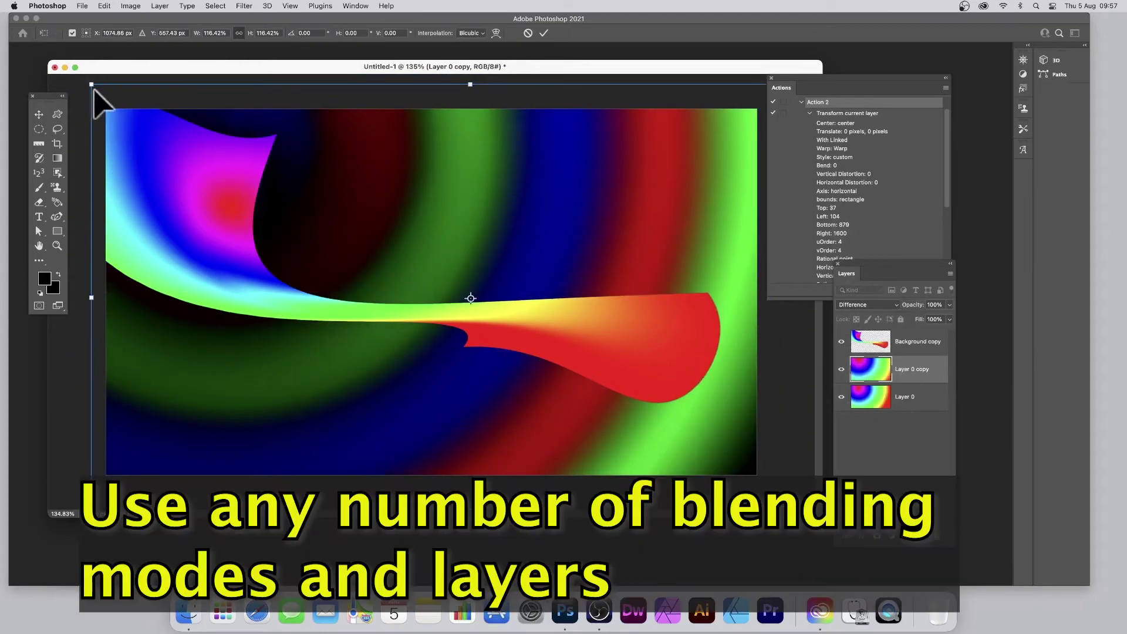
left_click_drag(92, 87, 297, 212)
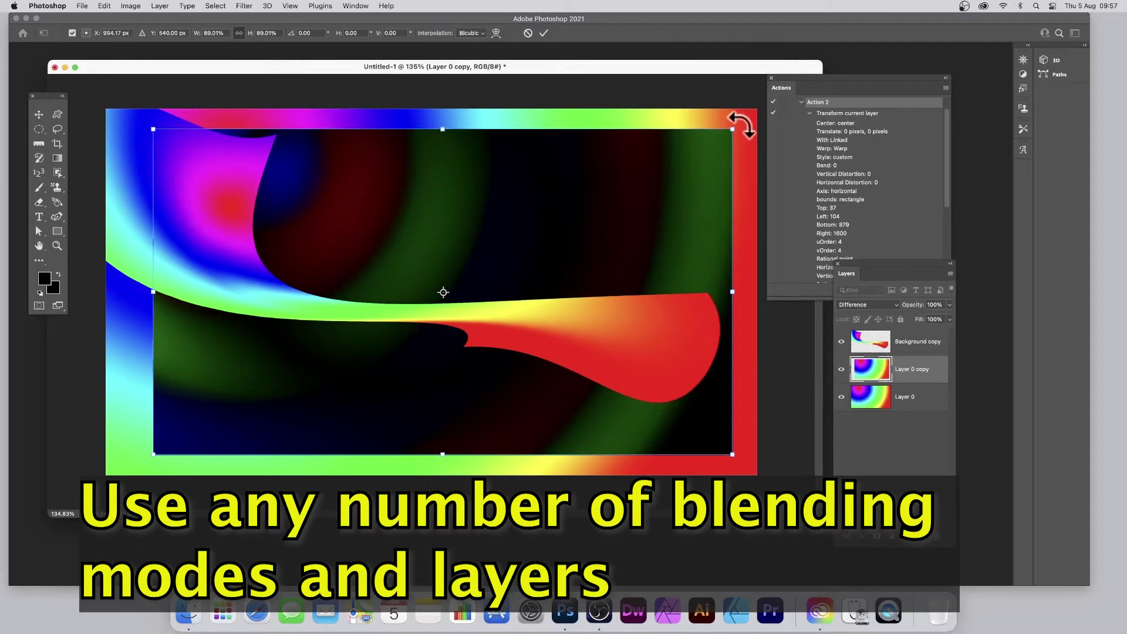
left_click_drag(741, 125, 730, 317)
key("Return")
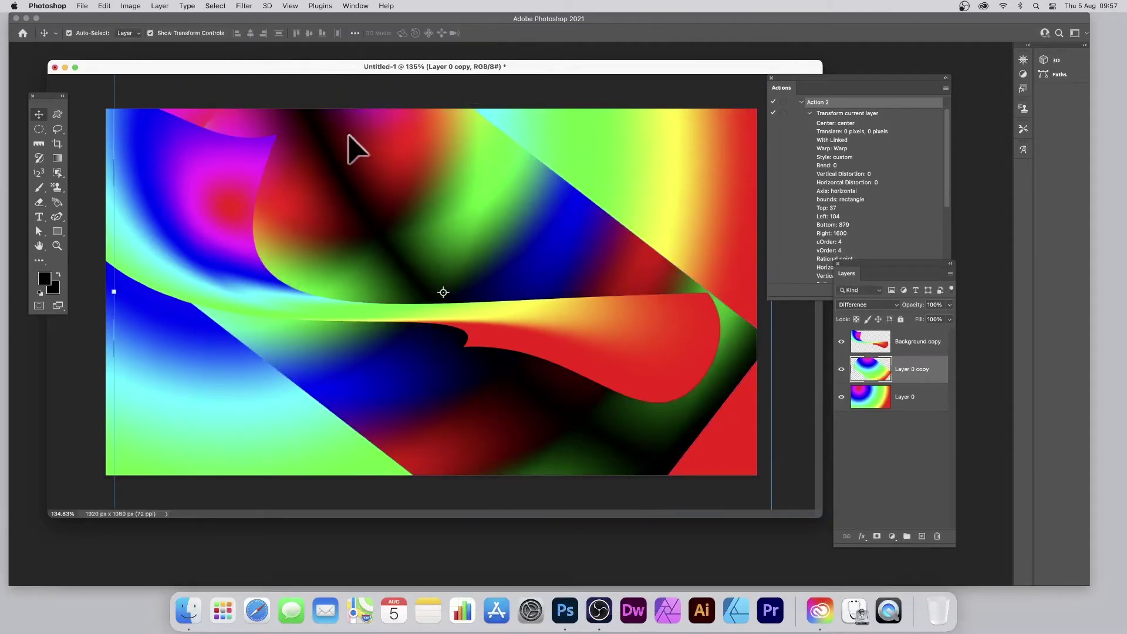
Play recorded Action 2 on Layer 0 copy to warp it, after collapsing the action's transform details.
left_click(819, 77)
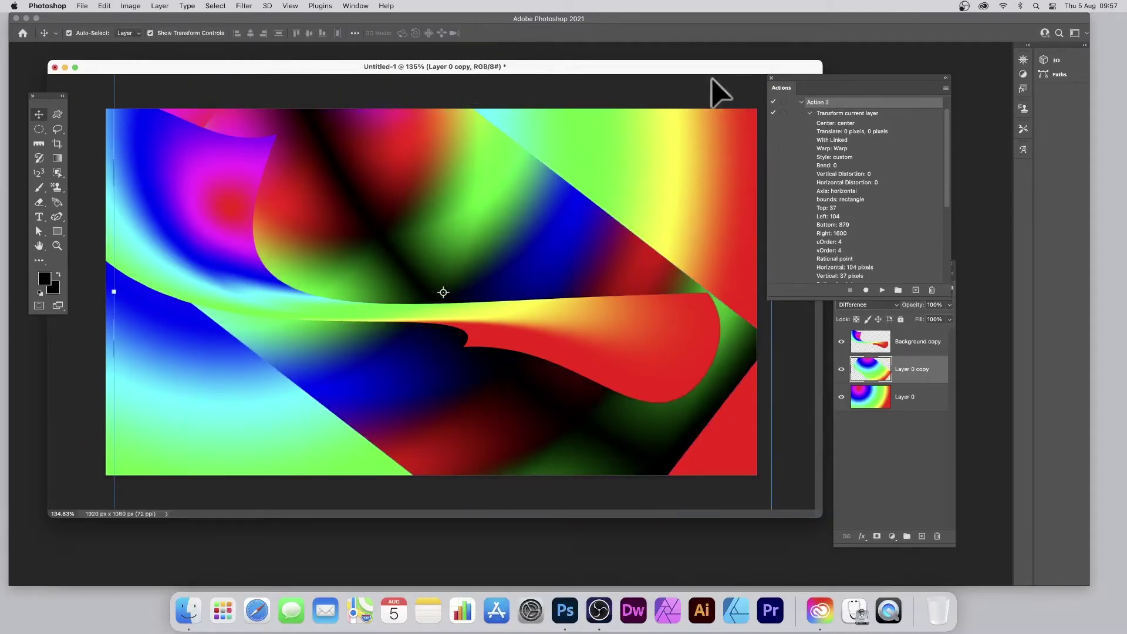
left_click(104, 6)
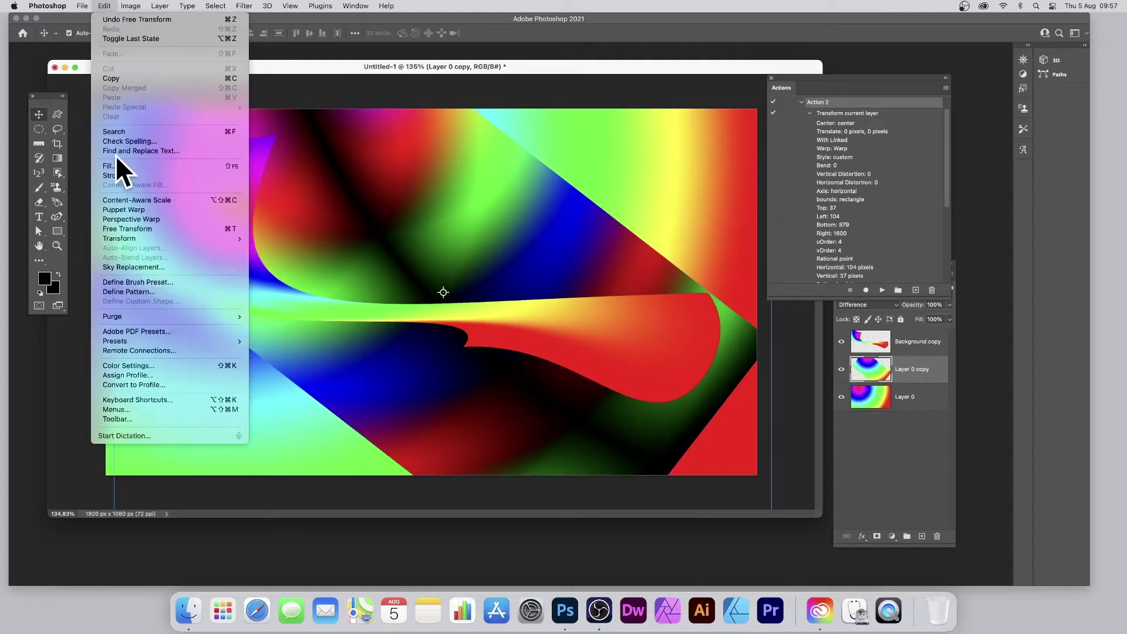
mouse_move(122, 237)
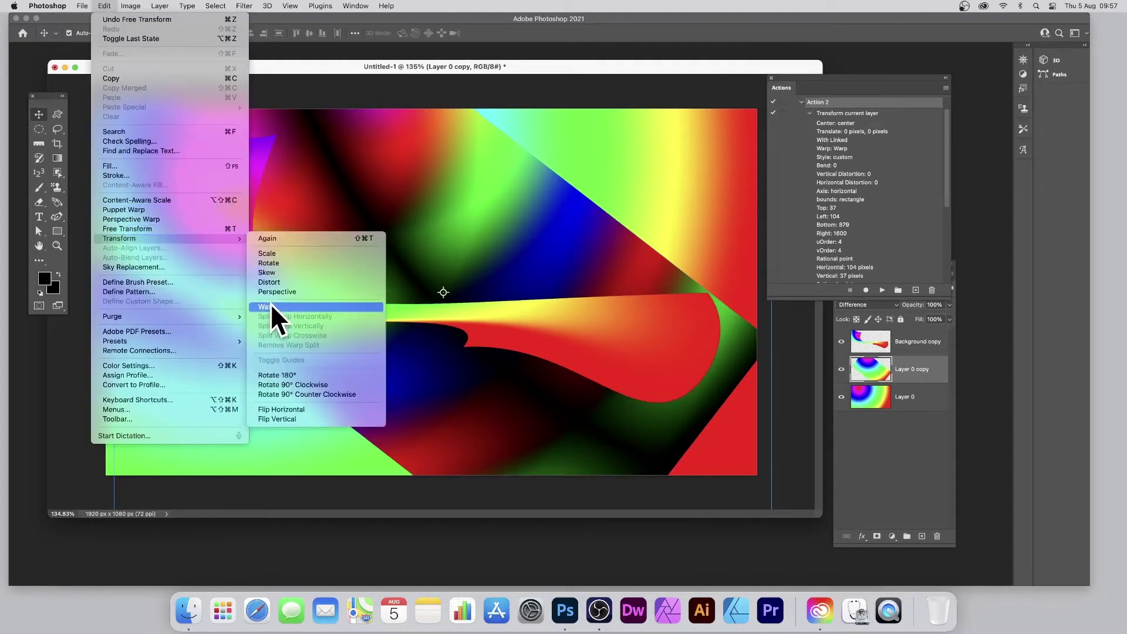
left_click(889, 188)
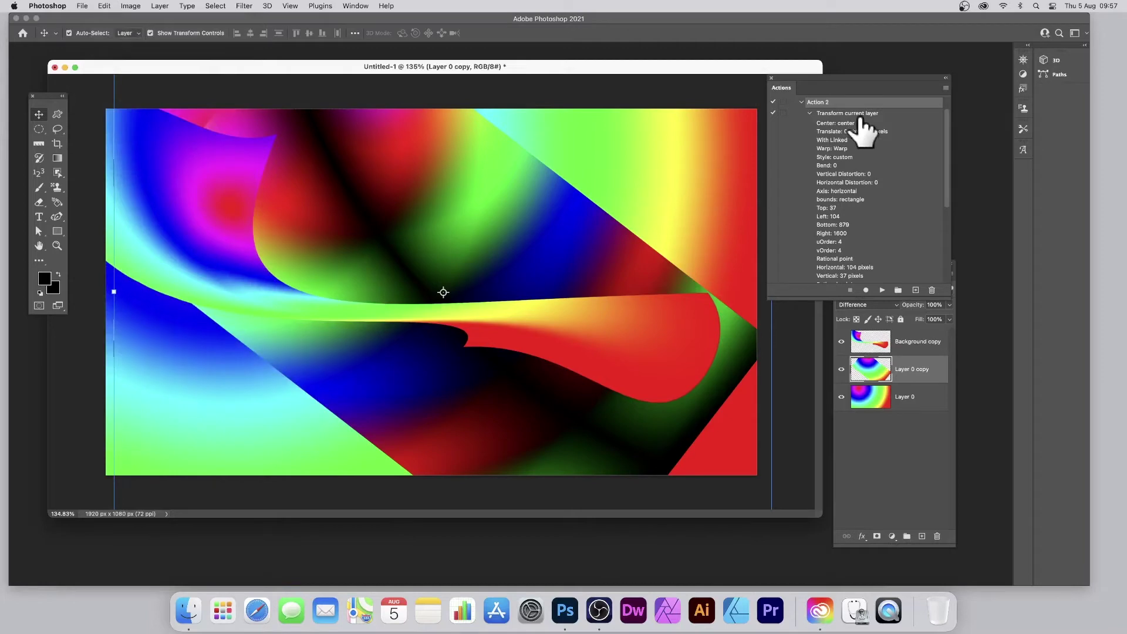
left_click(811, 113)
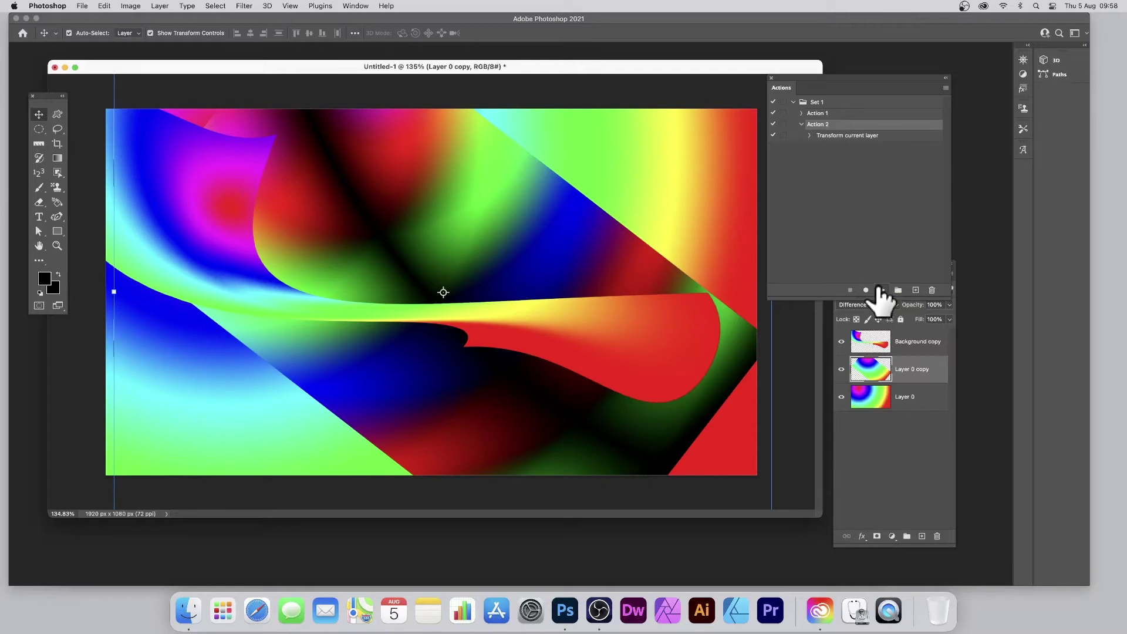
left_click(881, 290)
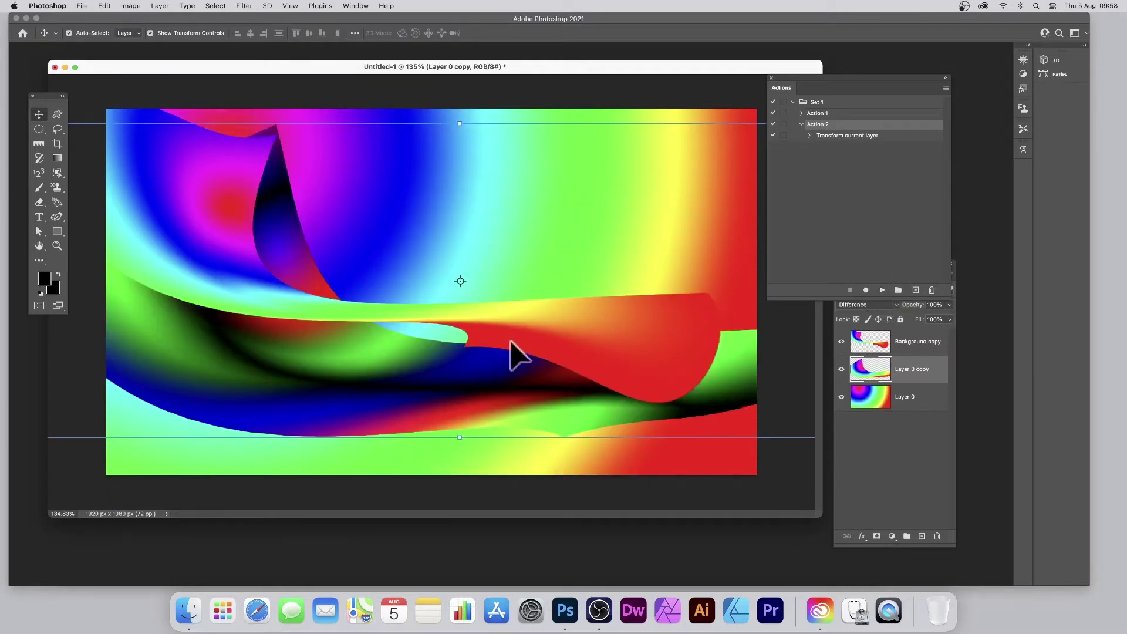
Scale Layer 0 copy to about 75%, move it to the upper part of the canvas, and apply the transform.
left_click_drag(441, 377, 594, 383)
left_click_drag(168, 135, 282, 170)
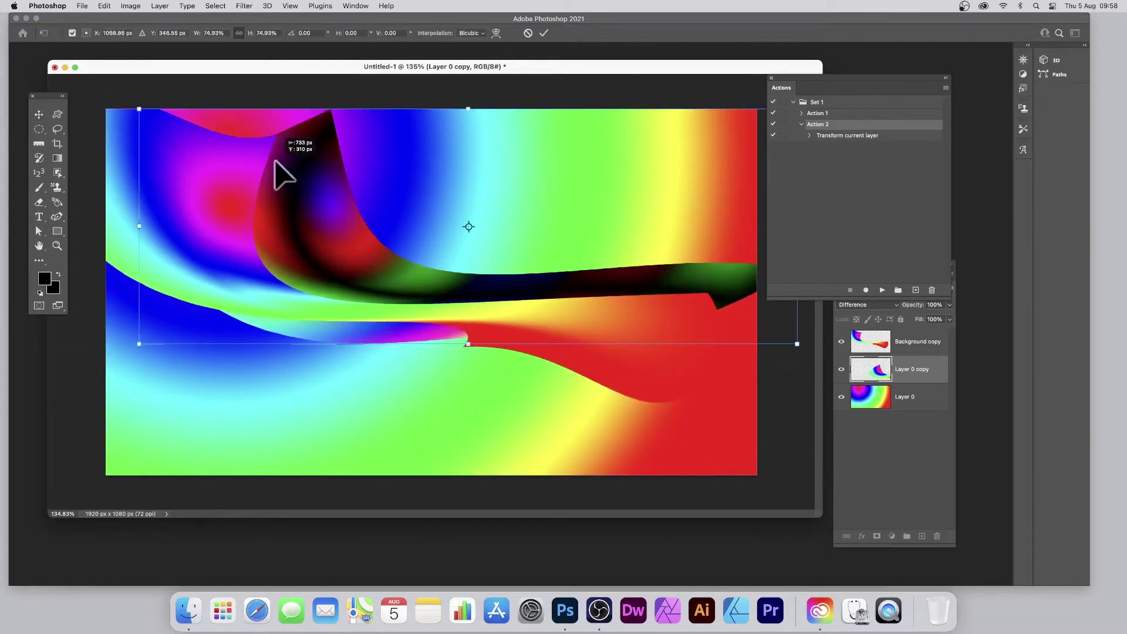
left_click(544, 34)
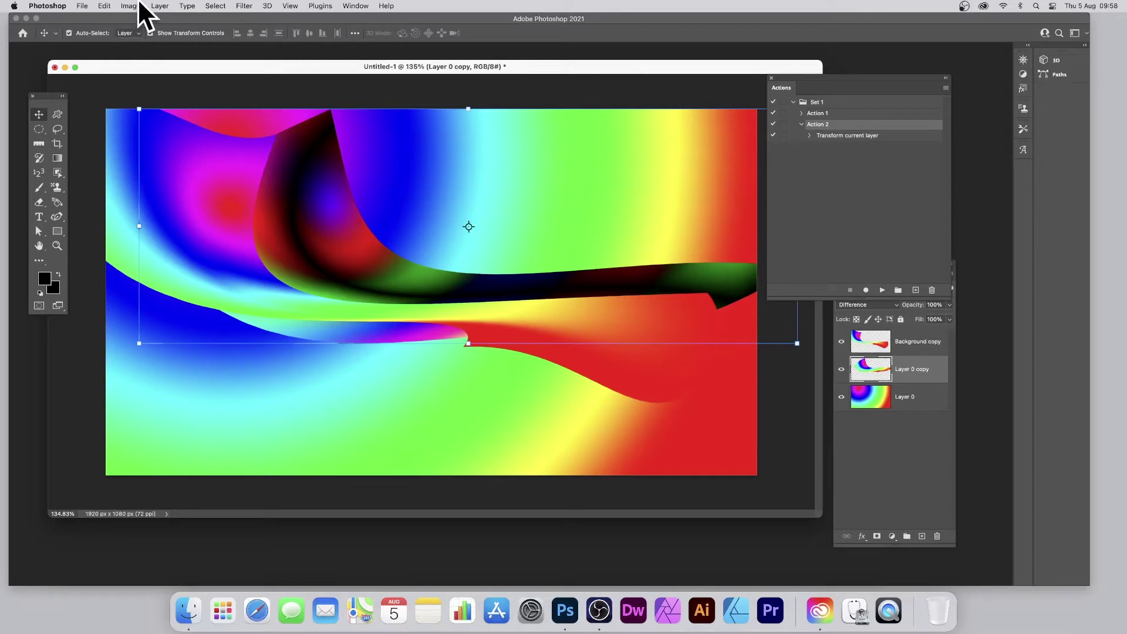
Duplicate Layer 0 copy, rotate the duplicate to about -127° near the canvas's left side, and spread four further copies of it towards the right.
left_click(159, 6)
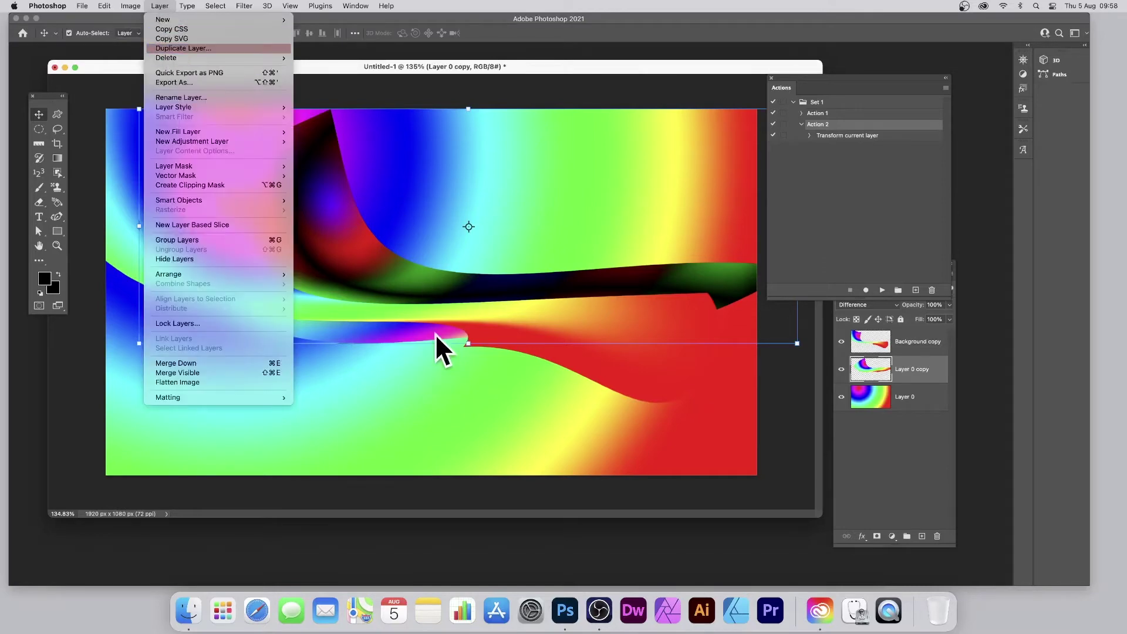
left_click(361, 294)
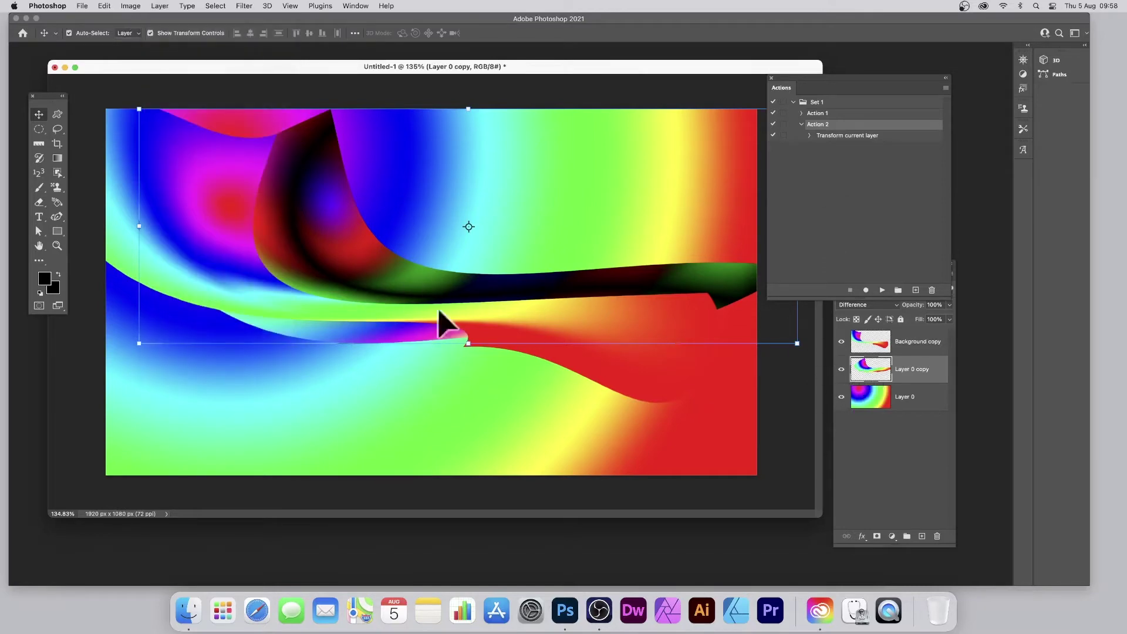
left_click_drag(341, 272, 263, 345)
left_click_drag(719, 175, 232, 196)
left_click_drag(566, 401, 370, 372)
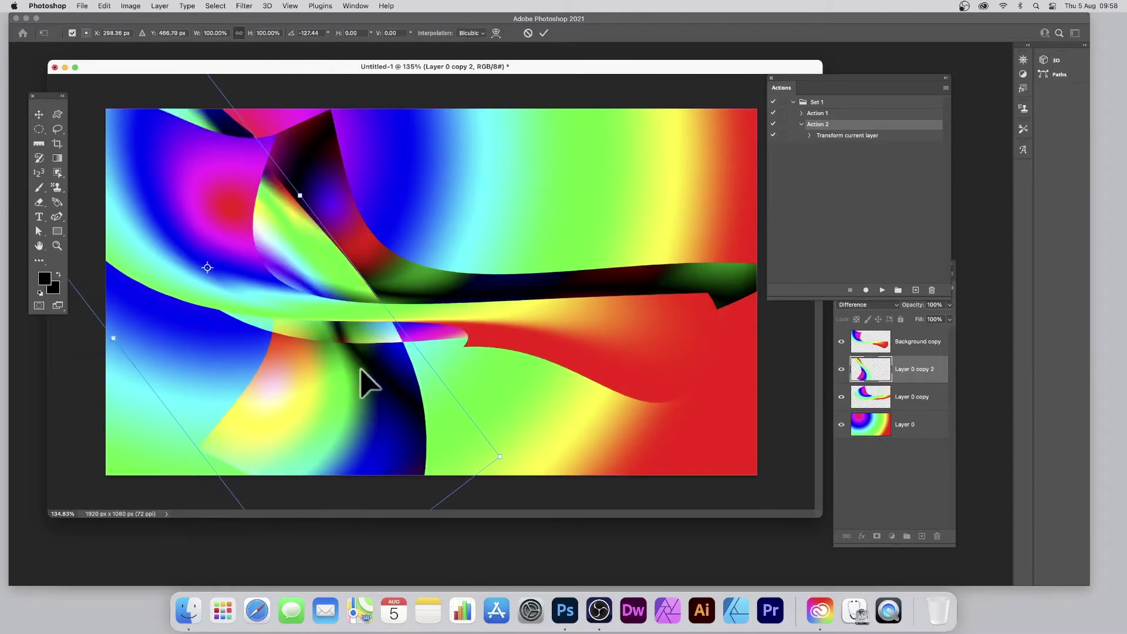
key("Return")
left_click_drag(357, 375, 551, 394)
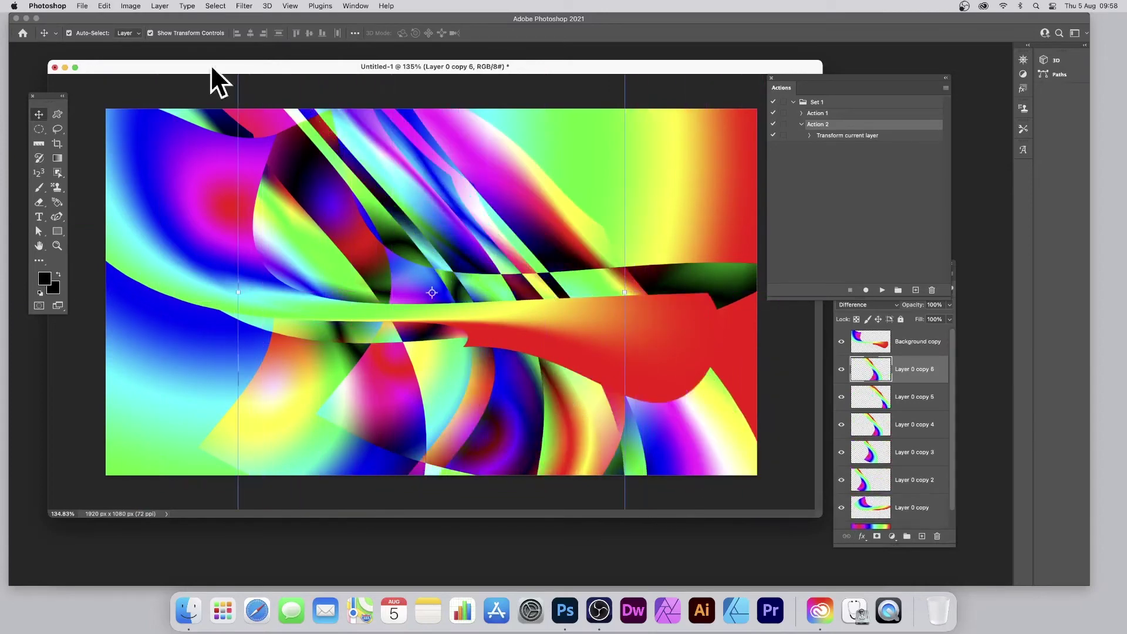
Add a Drop Shadow with a 54° angle and about 46 px distance, plus a Bevel & Emboss effect, to Layer 0 copy 6.
left_click(158, 6)
mouse_move(178, 109)
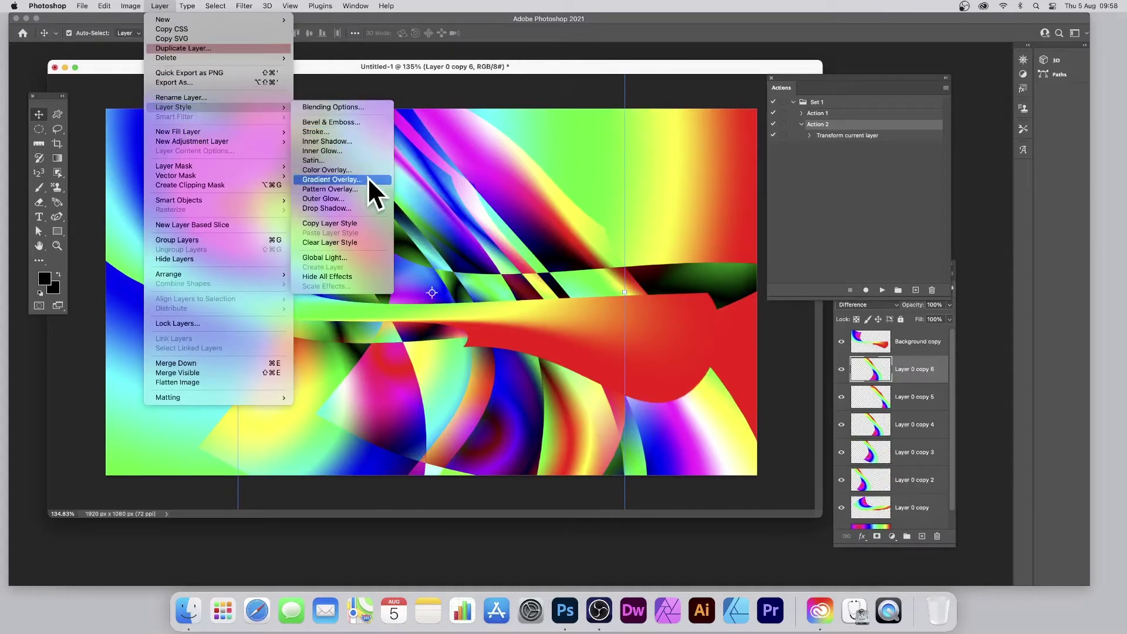
left_click(346, 209)
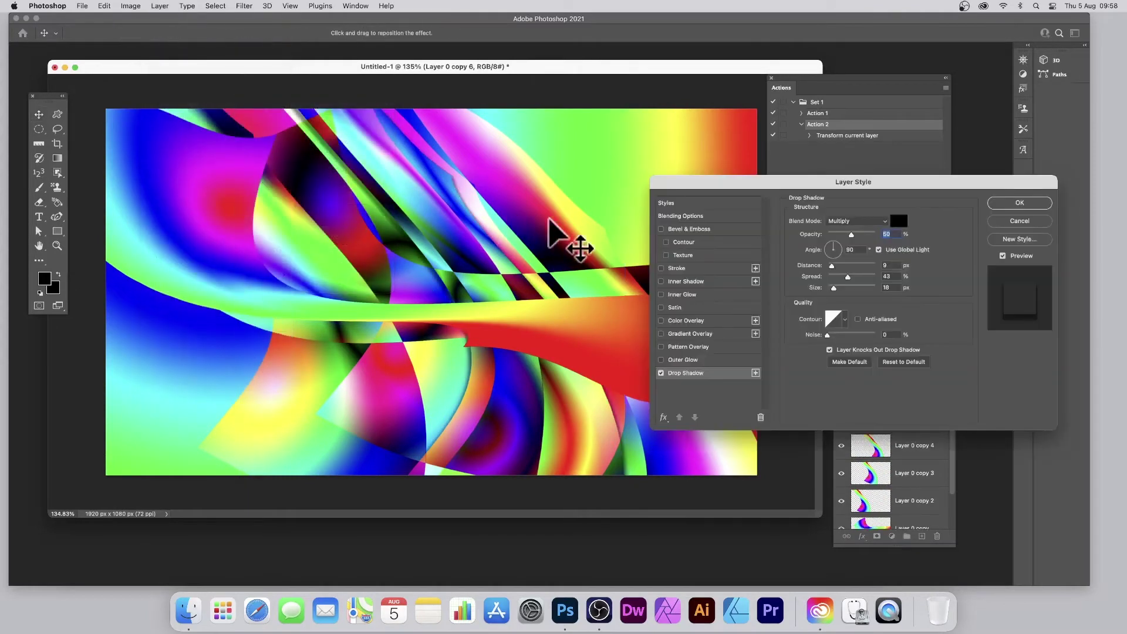
left_click_drag(445, 282, 429, 297)
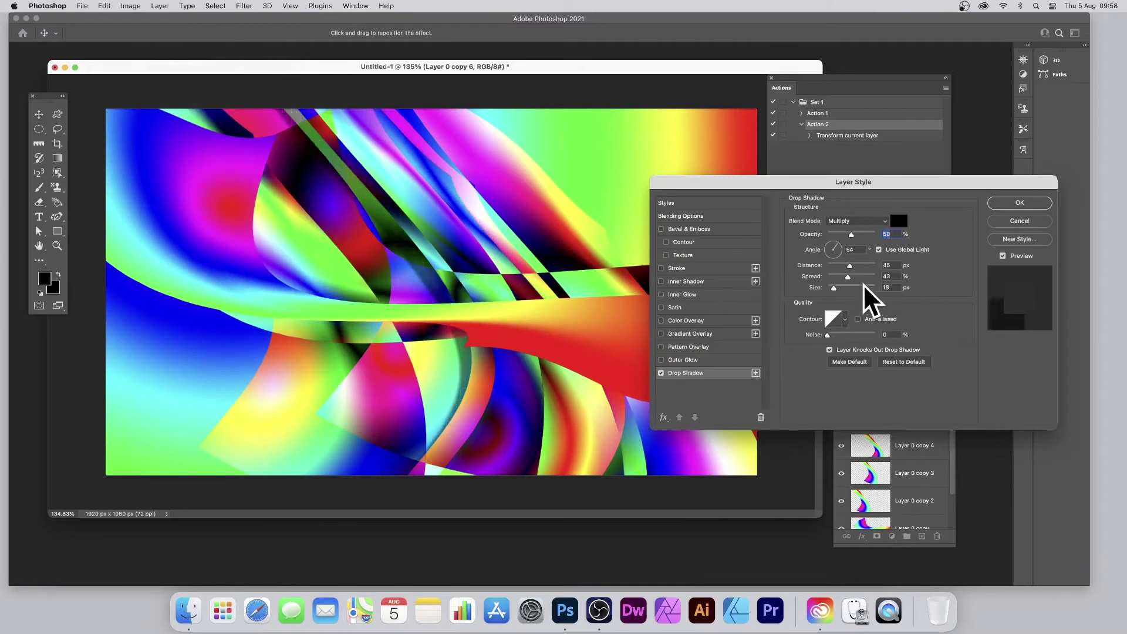
left_click(689, 229)
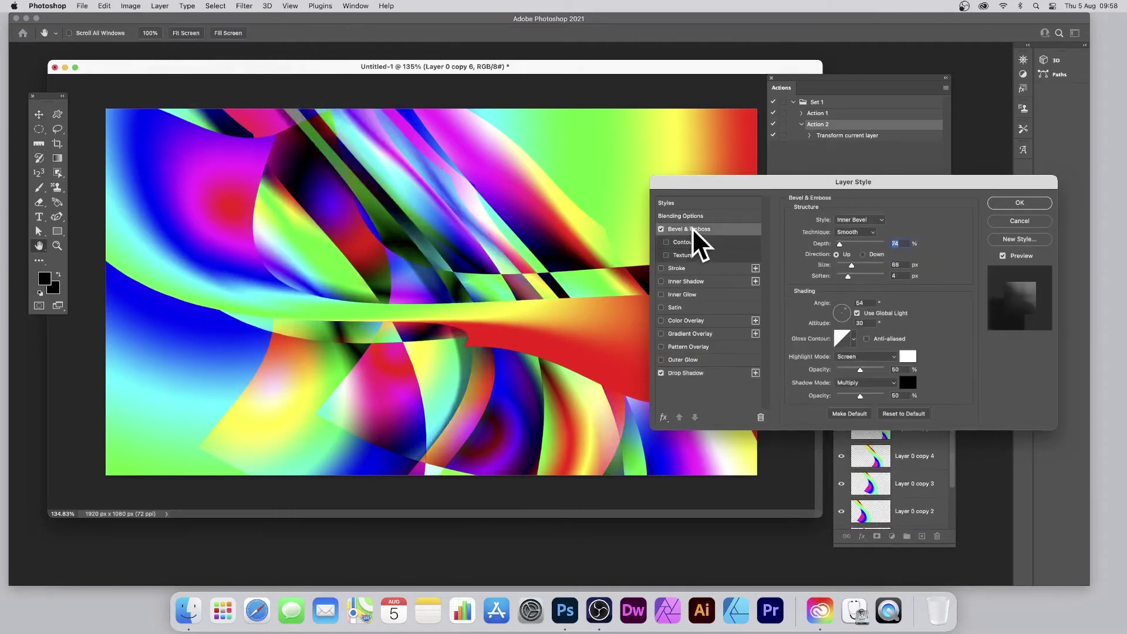
left_click_drag(847, 242, 852, 276)
left_click(1022, 204)
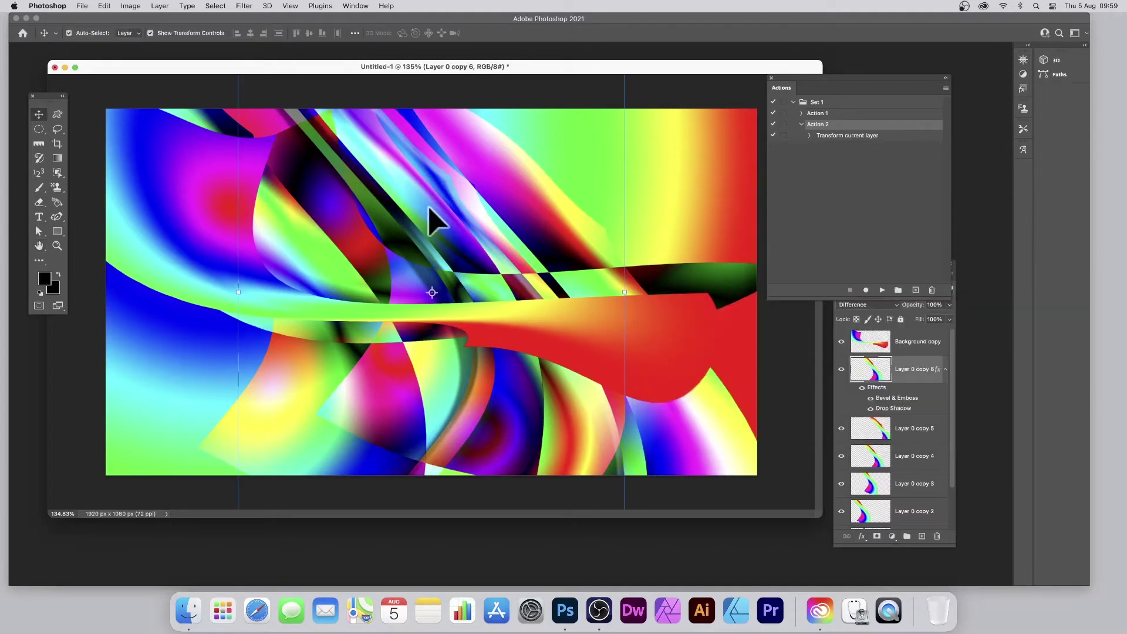
Duplicate the styled Layer 0 copy 6 twice, placing the new copies down and to the left of it.
left_click_drag(440, 226, 274, 253)
key("ctrl+j")
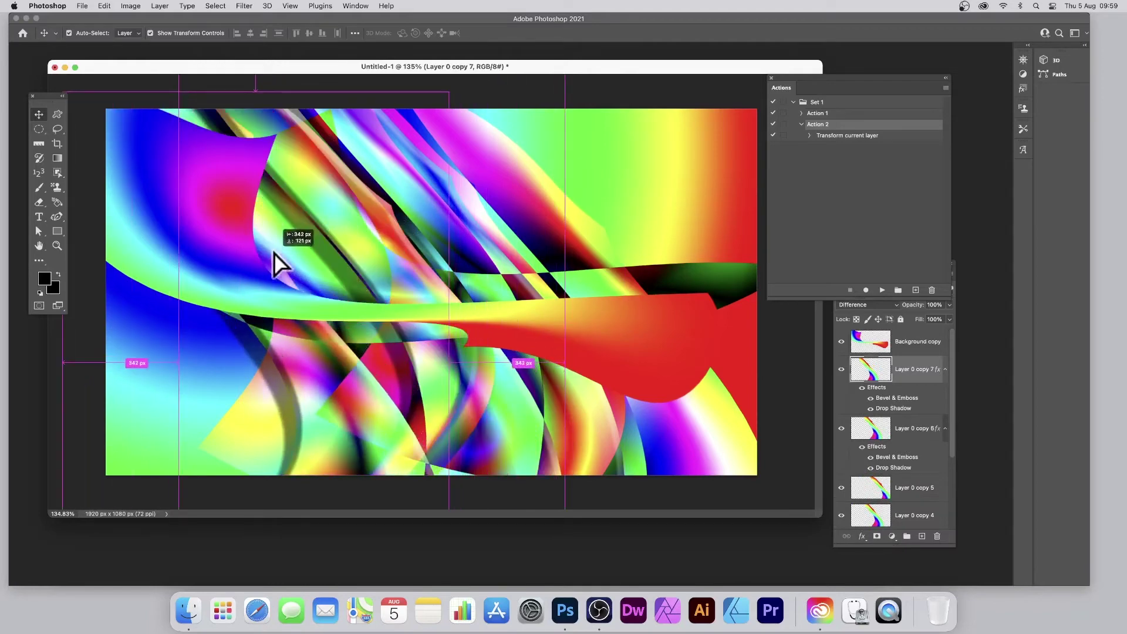
key("ctrl+j")
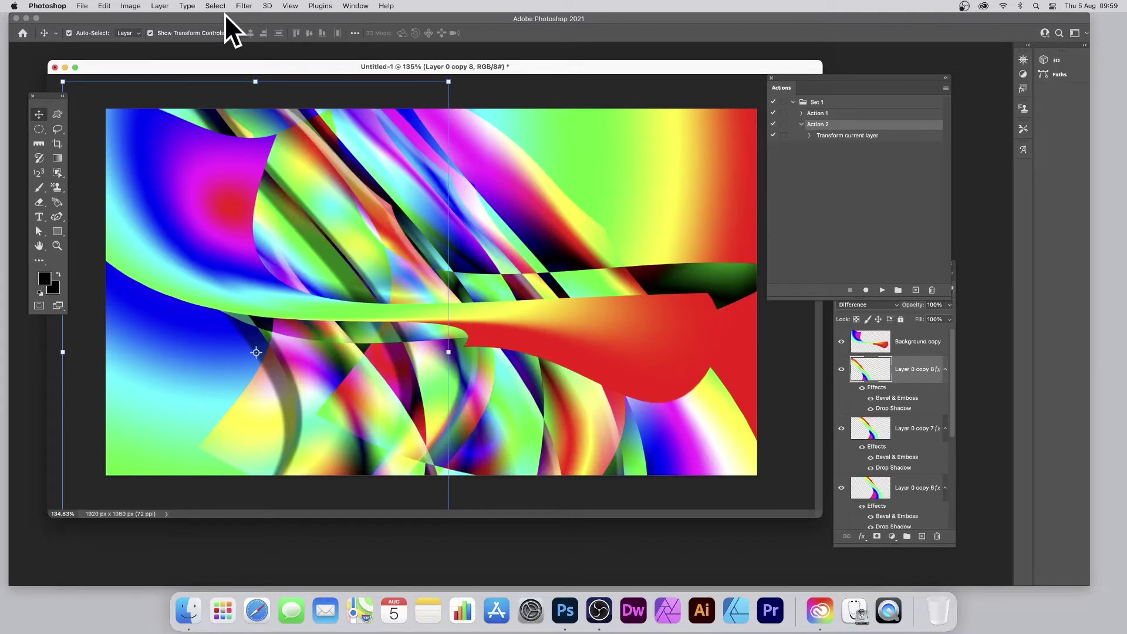
Try flattening the image into a single layer, and undo the flattening.
left_click(165, 6)
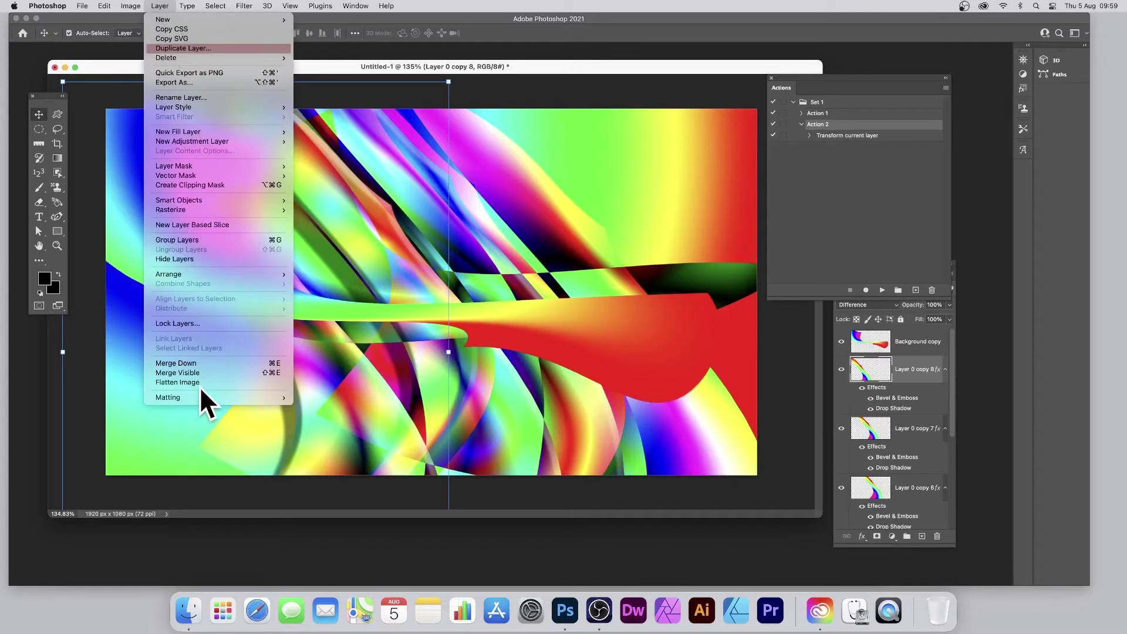
left_click(201, 383)
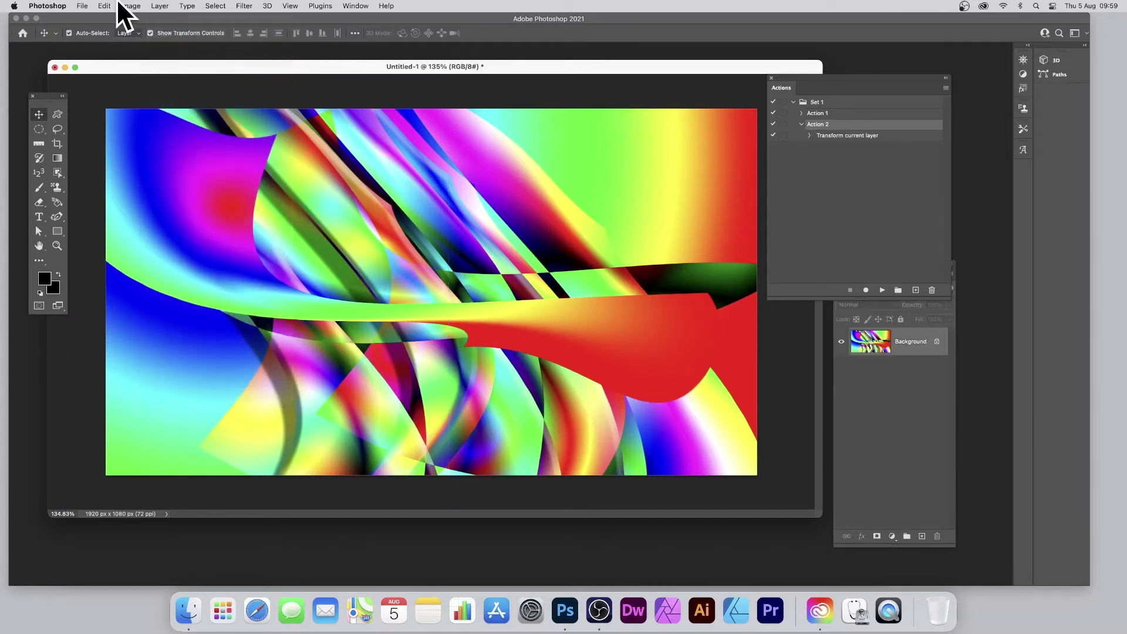
left_click(82, 6)
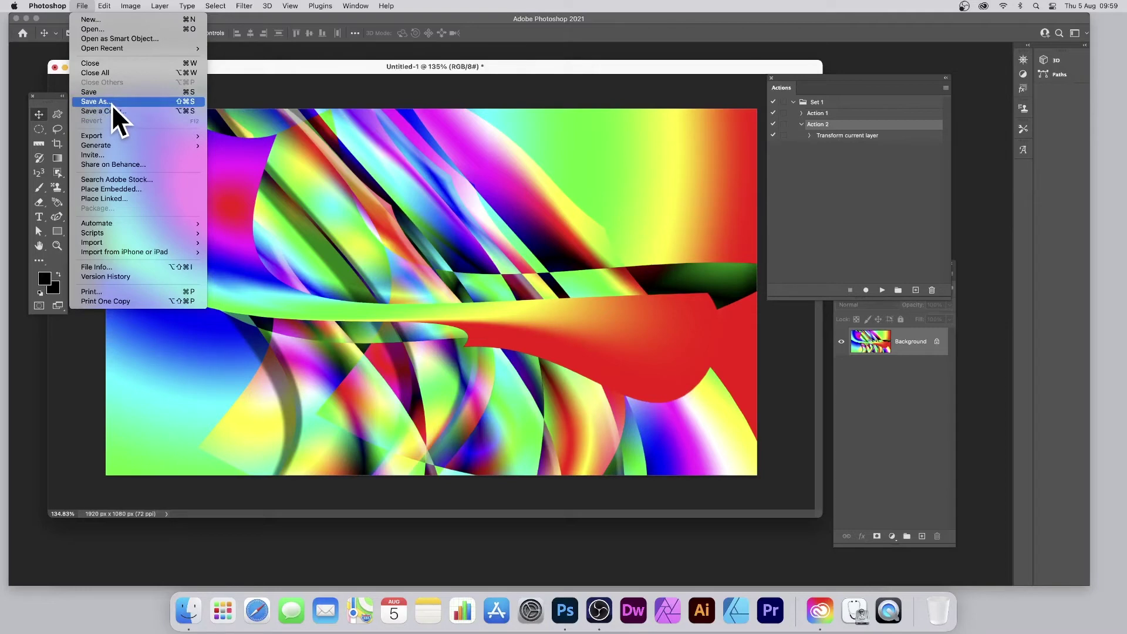
left_click(586, 254)
left_click(104, 6)
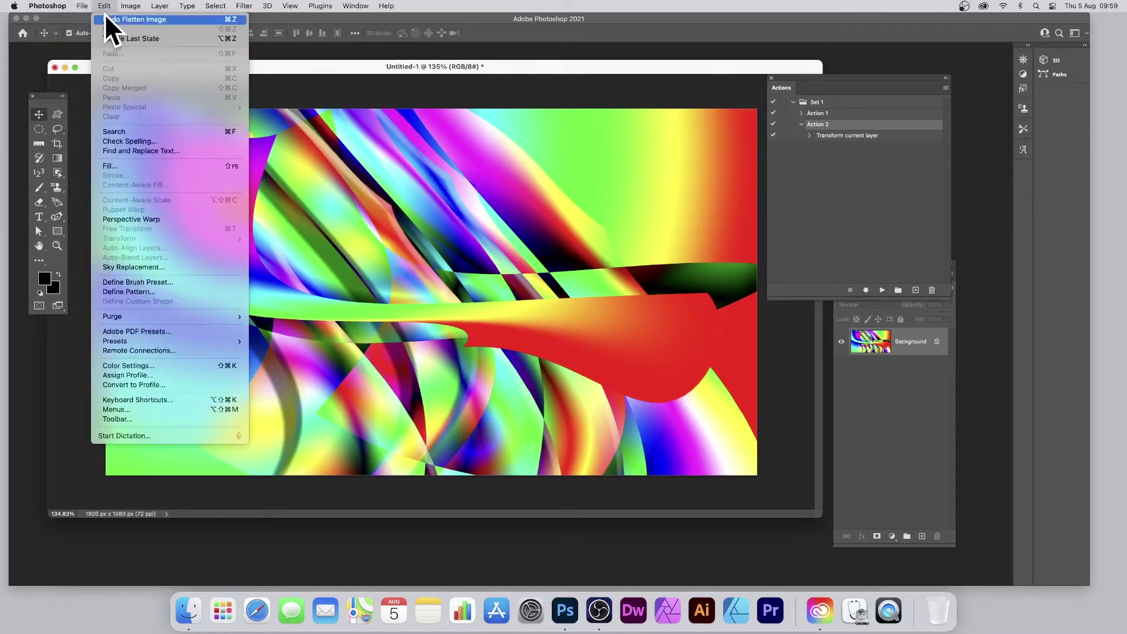
left_click(118, 20)
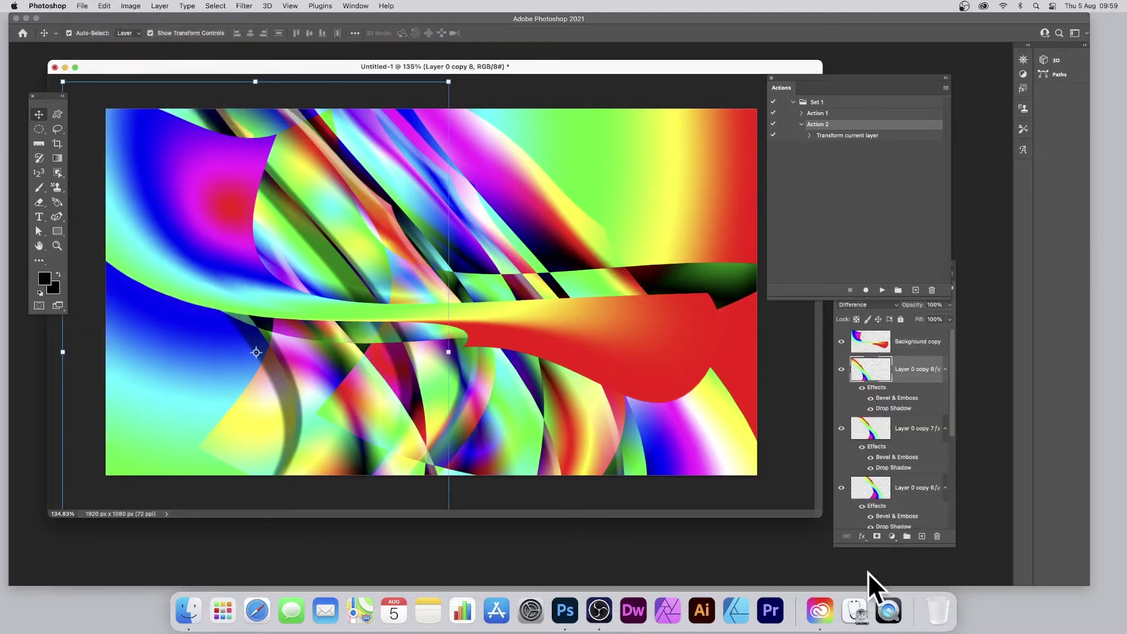
left_click(82, 5)
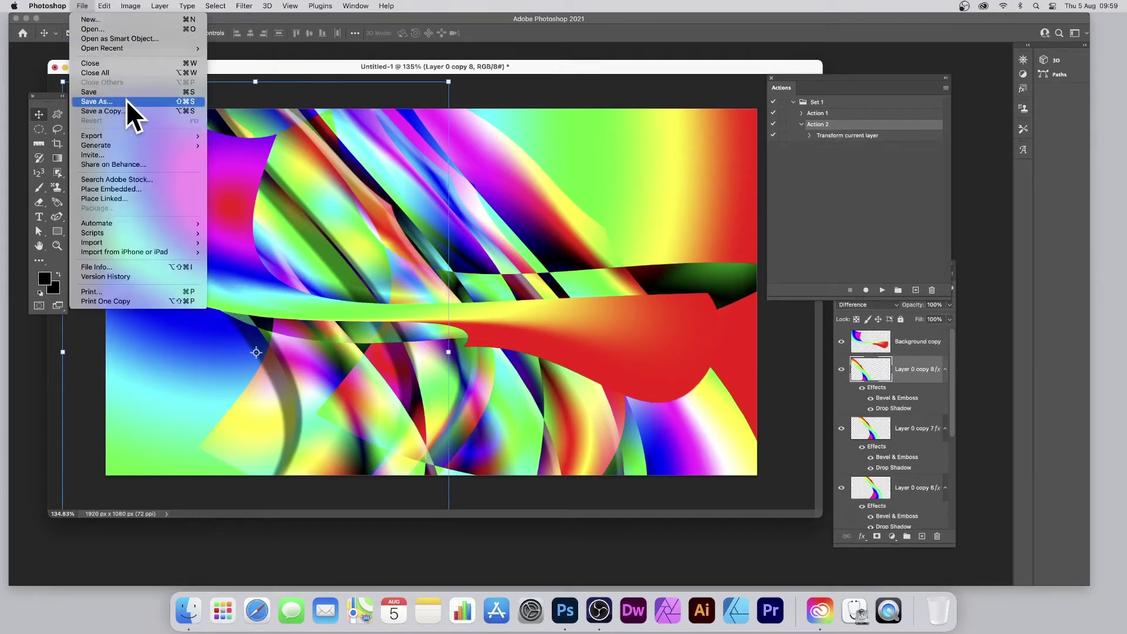
left_click(82, 6)
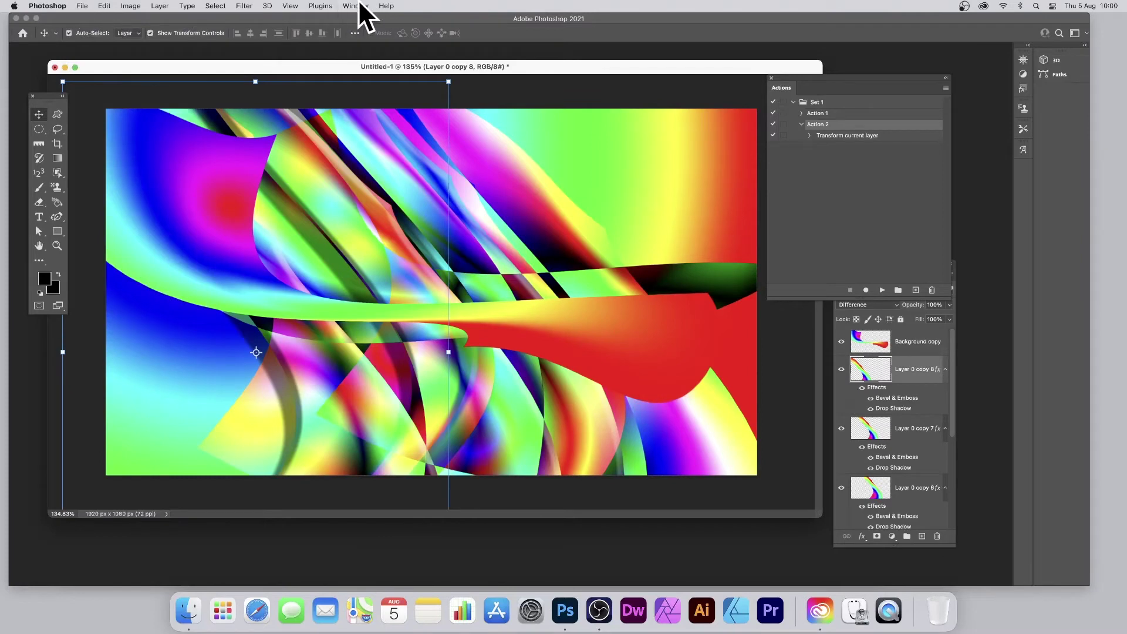
left_click(83, 6)
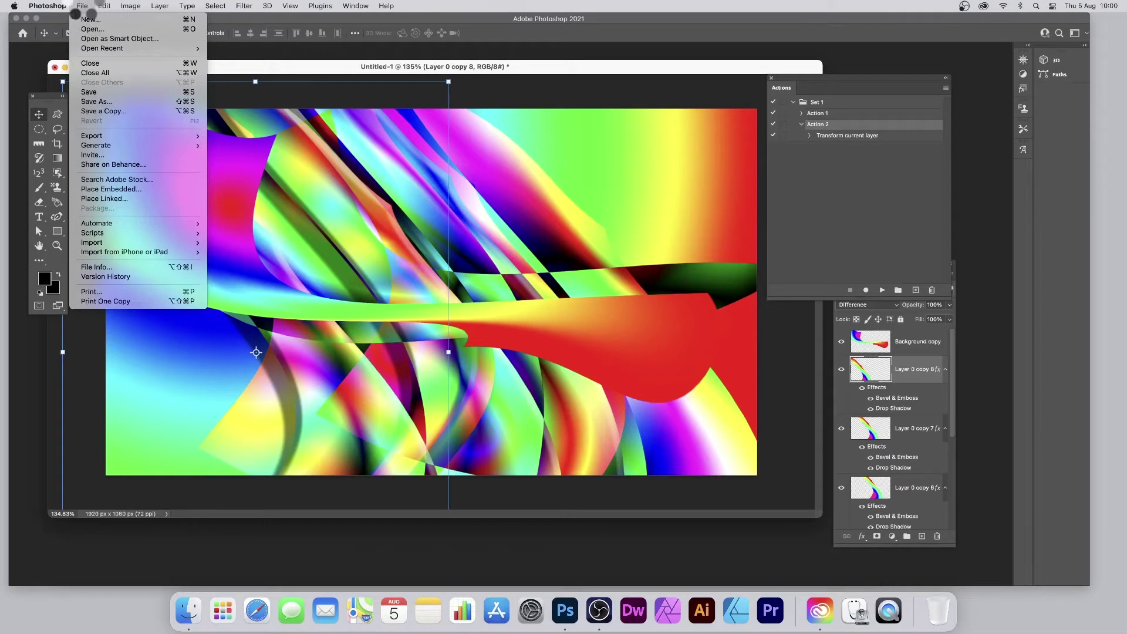
mouse_move(97, 7)
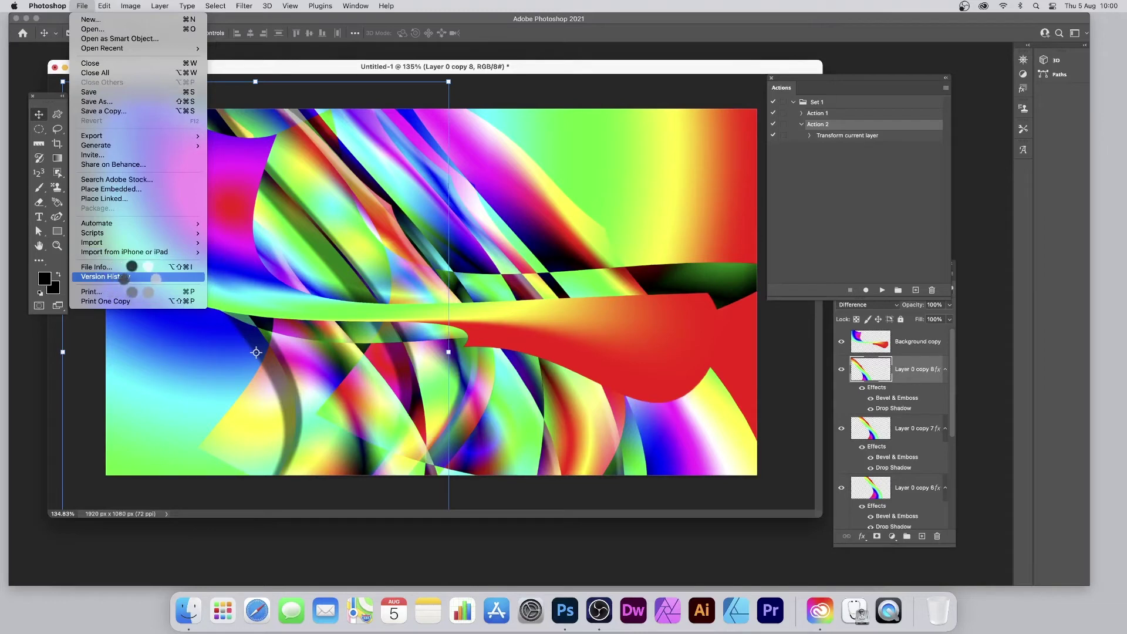
left_click(437, 35)
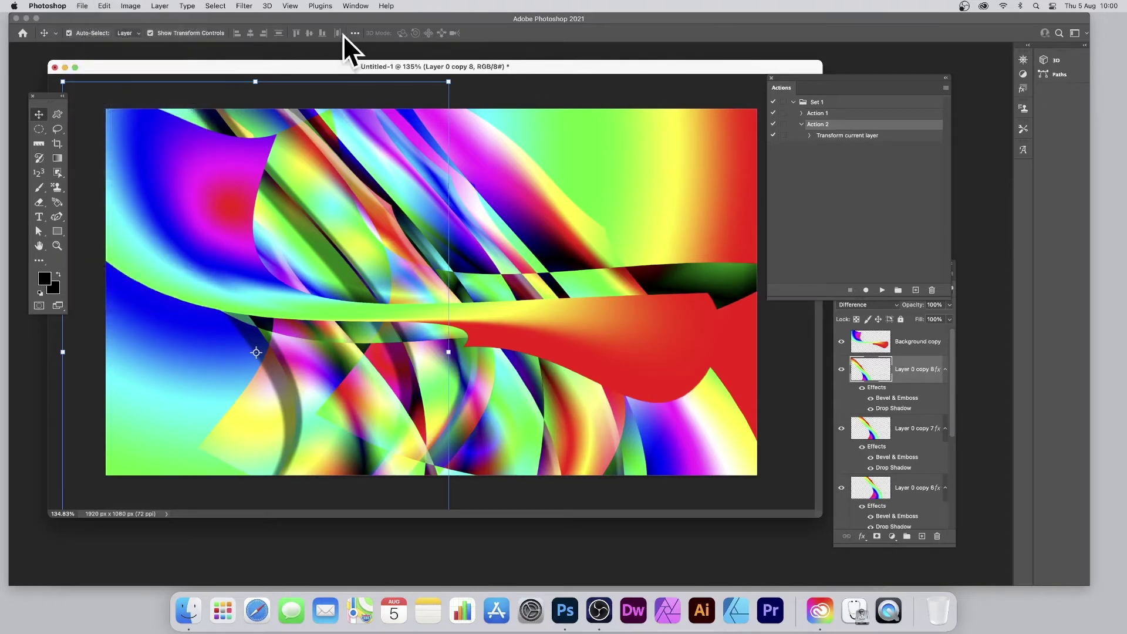
left_click(356, 6)
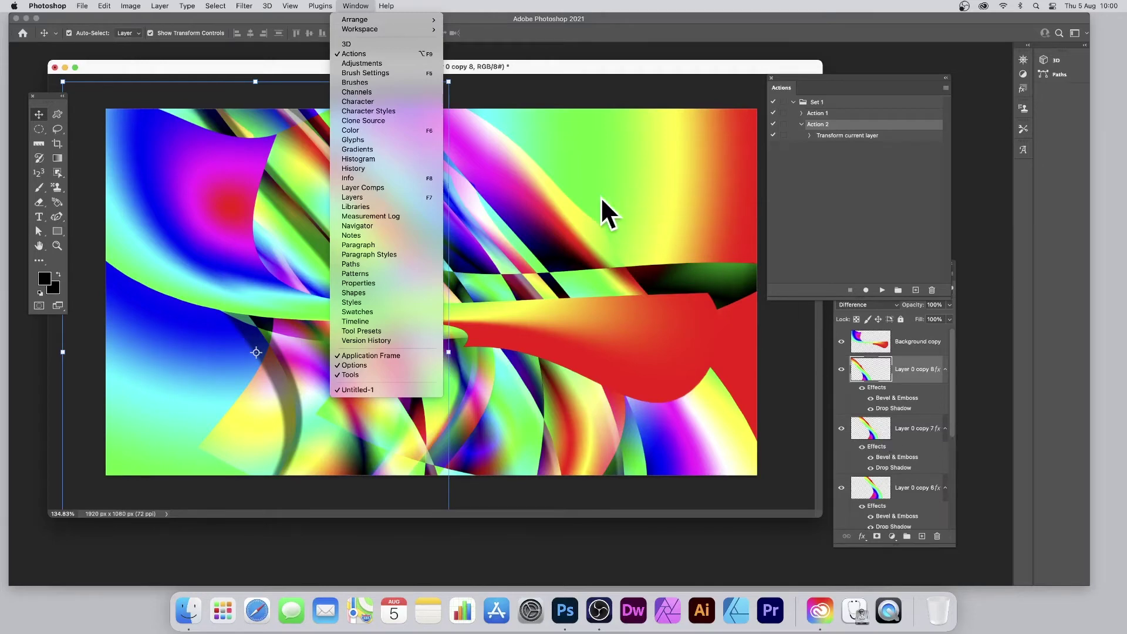
left_click(538, 66)
Move the Background copy layer down and to the right, and flatten the image.
left_click_drag(242, 191, 329, 234)
left_click(160, 6)
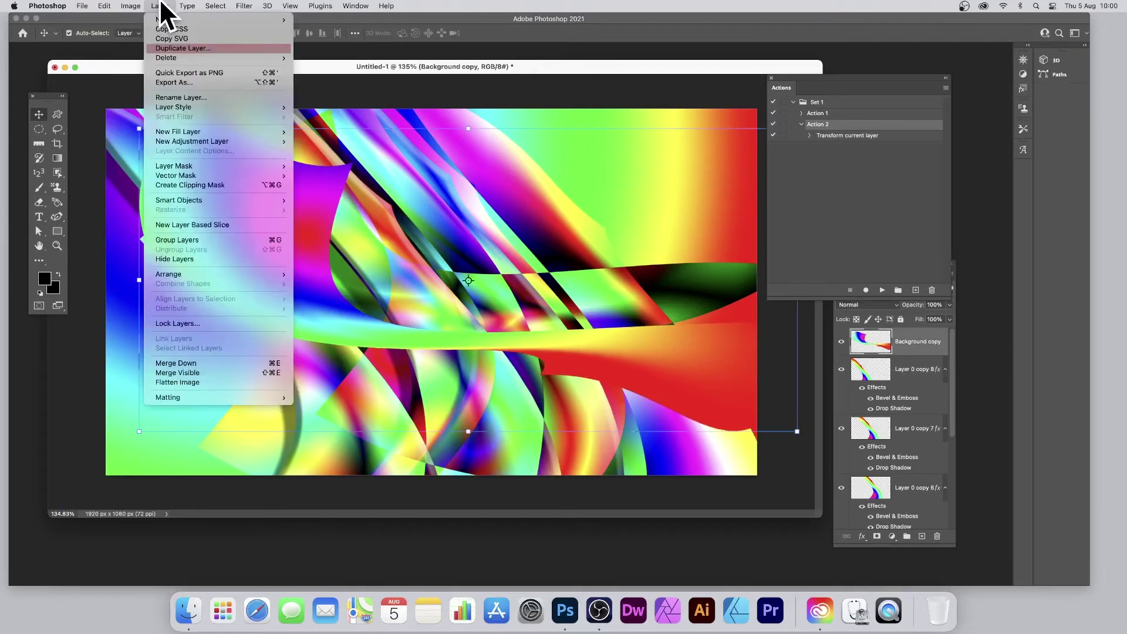
left_click(192, 383)
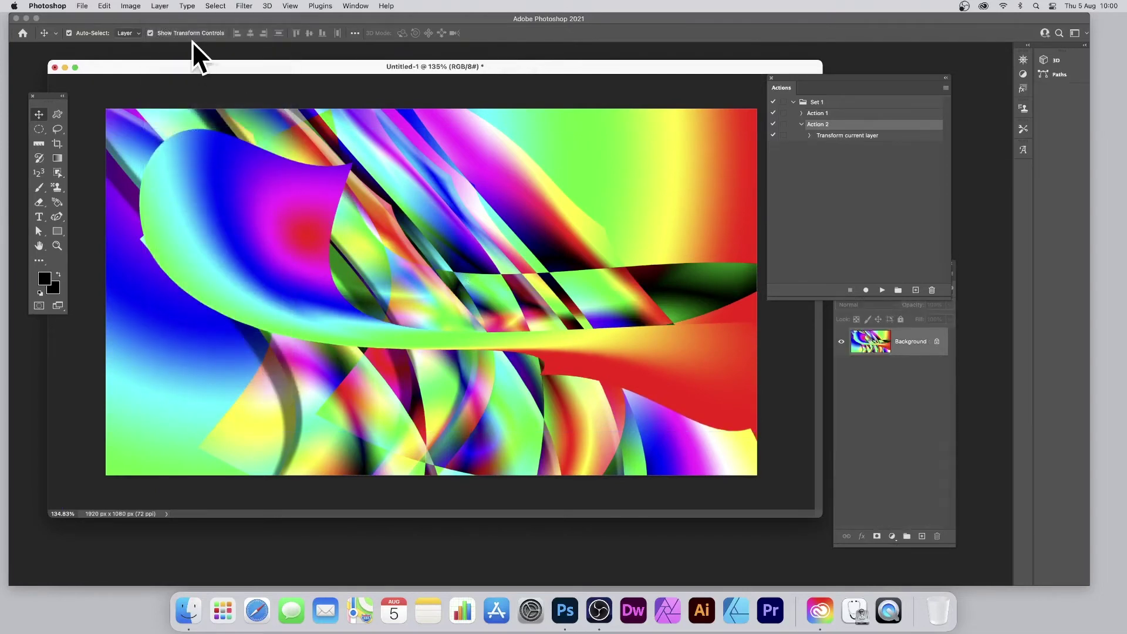
Apply a Gaussian Blur with a radius of 19.0 pixels to the flattened Background layer.
left_click(251, 7)
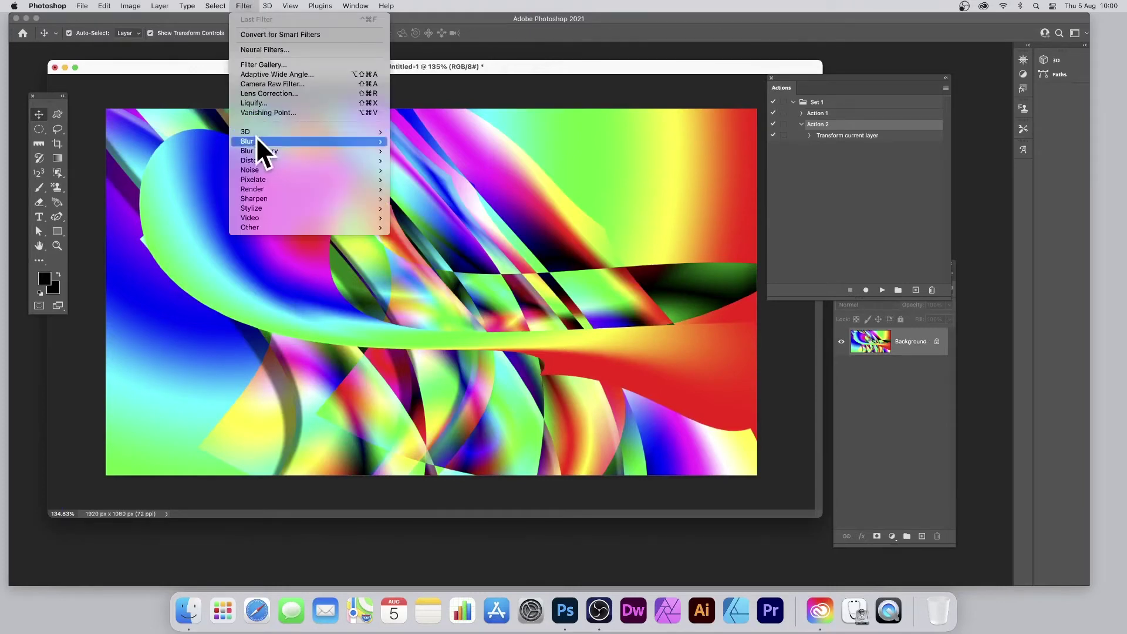
mouse_move(258, 141)
left_click(424, 179)
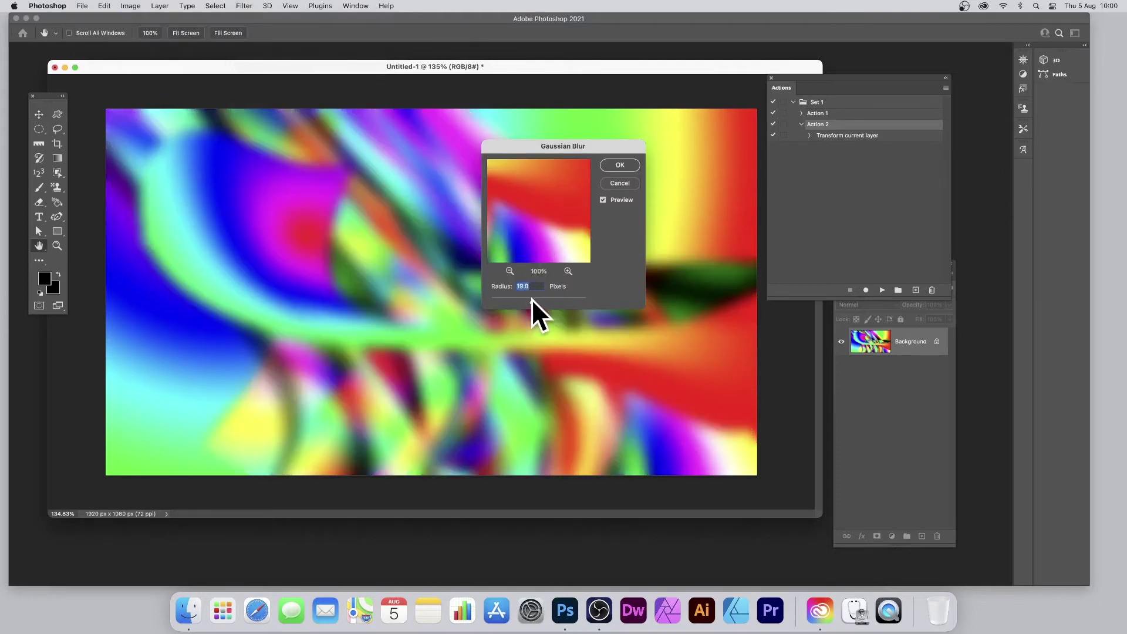
left_click(619, 164)
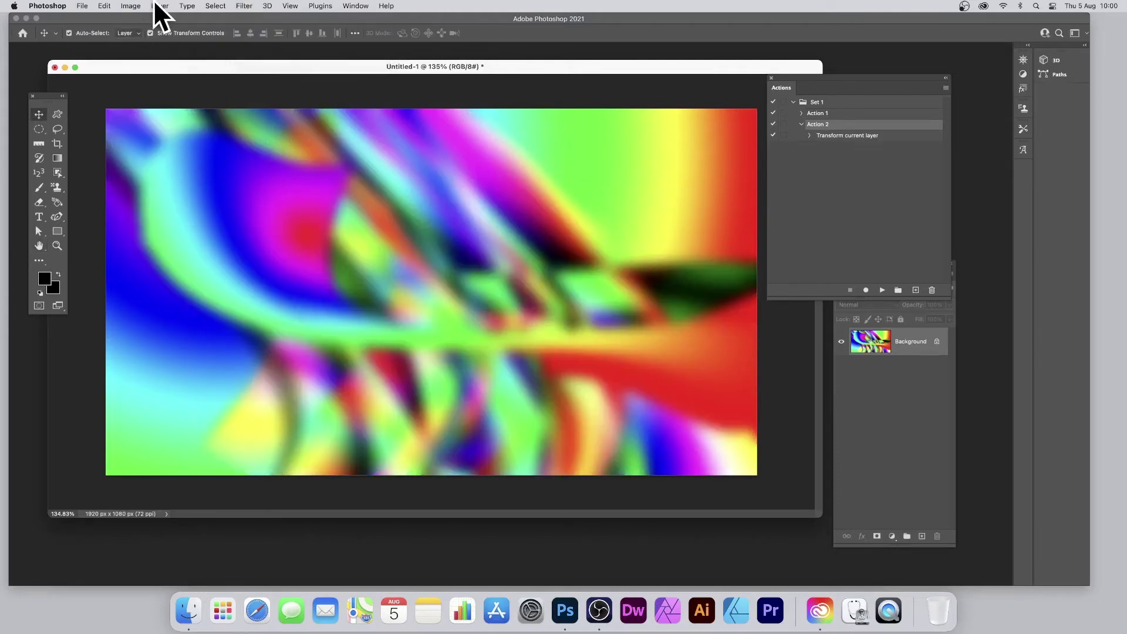
Convert the locked Background into an editable Layer 0 and duplicate it as Layer 0 copy.
left_click(933, 343)
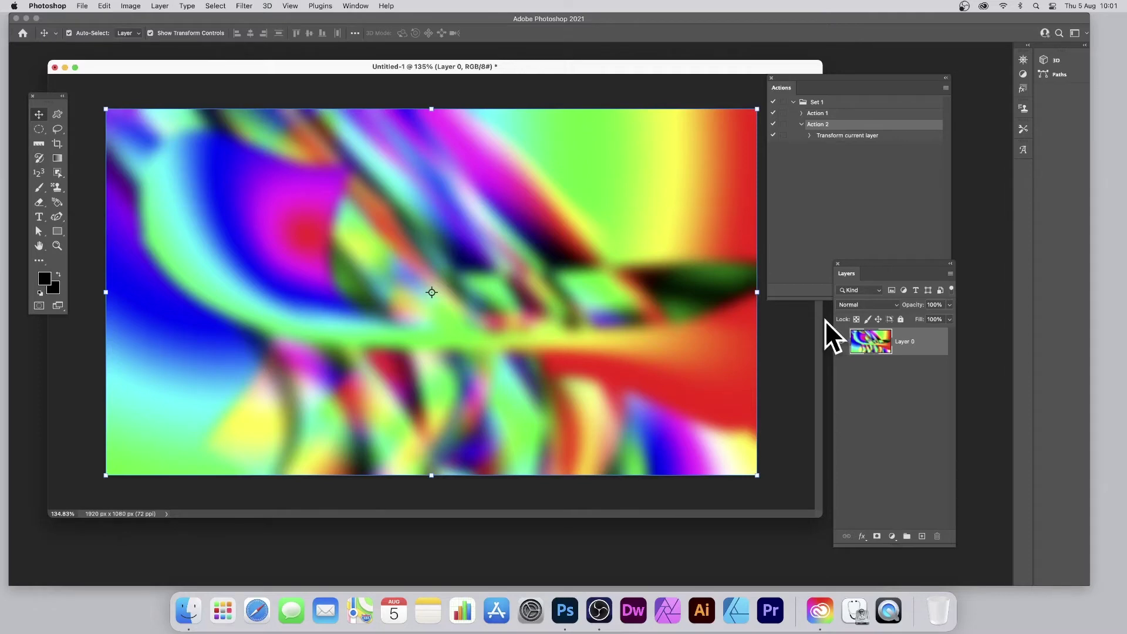
left_click(160, 6)
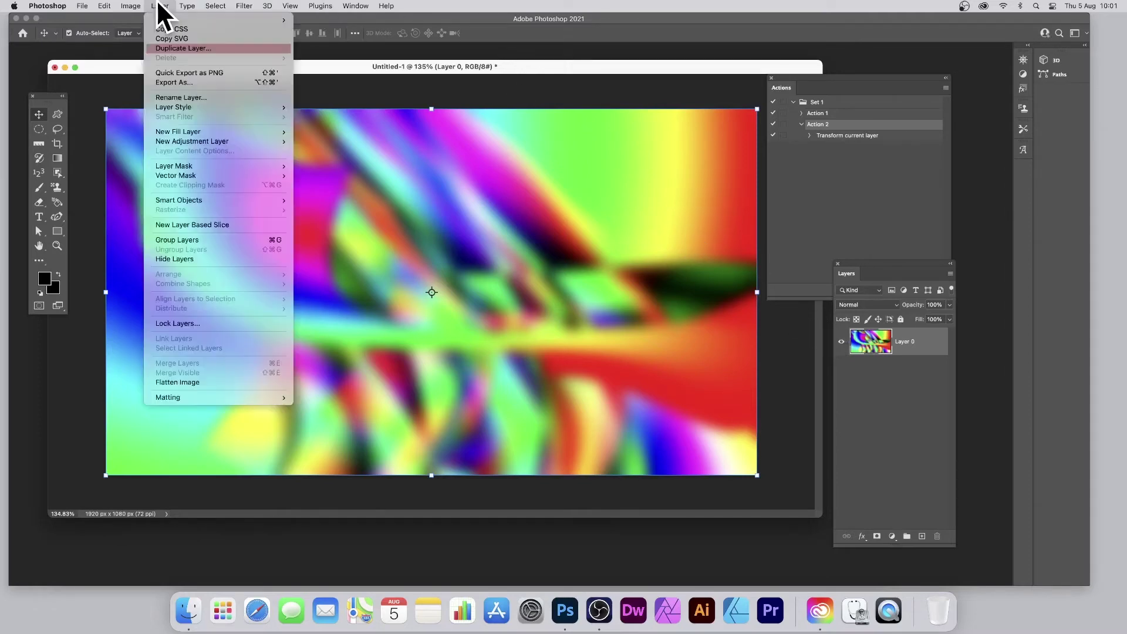
left_click(174, 49)
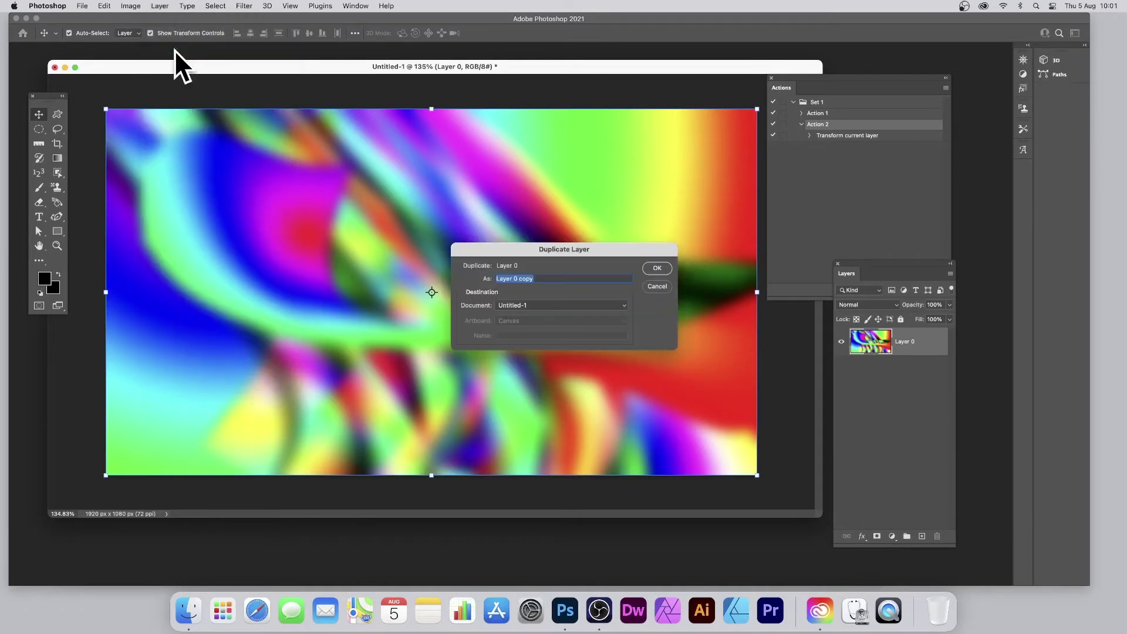
left_click(659, 269)
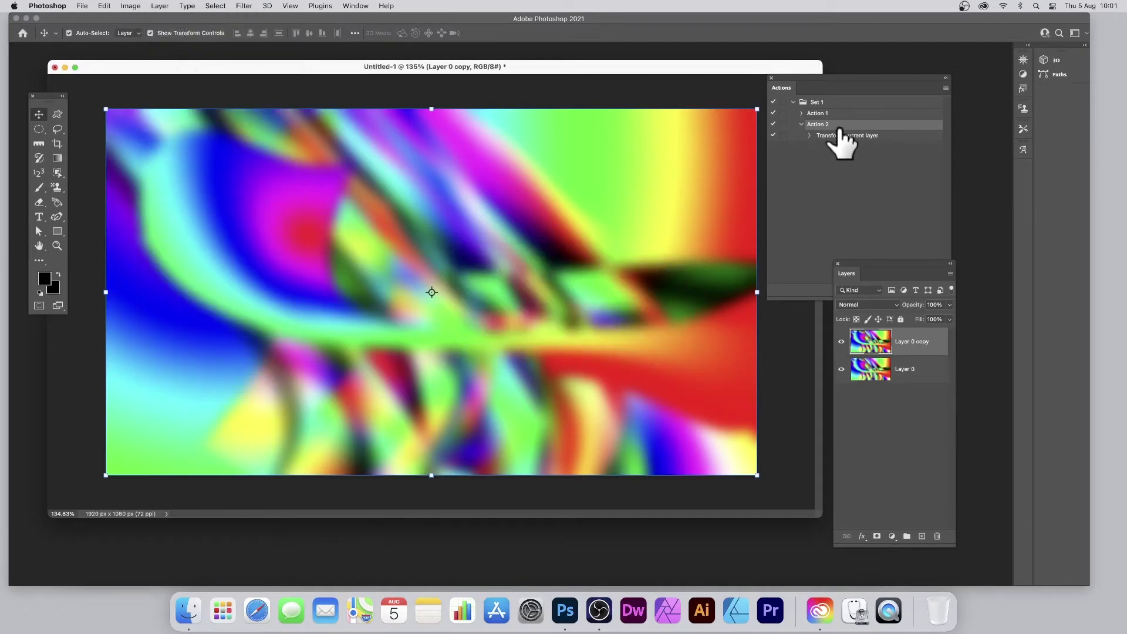
Play the recorded warp Action 1 on Layer 0 copy, repeating it until the layer shrinks to a compact curved shape.
left_click(802, 112)
left_click(821, 113)
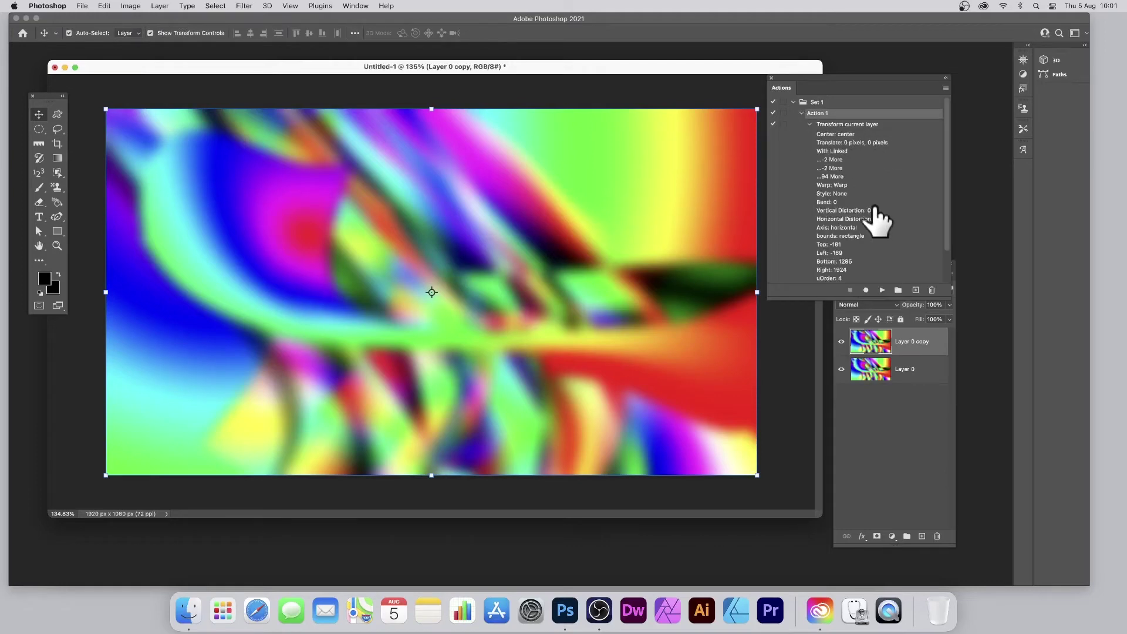
scroll(879, 220, "down", 3)
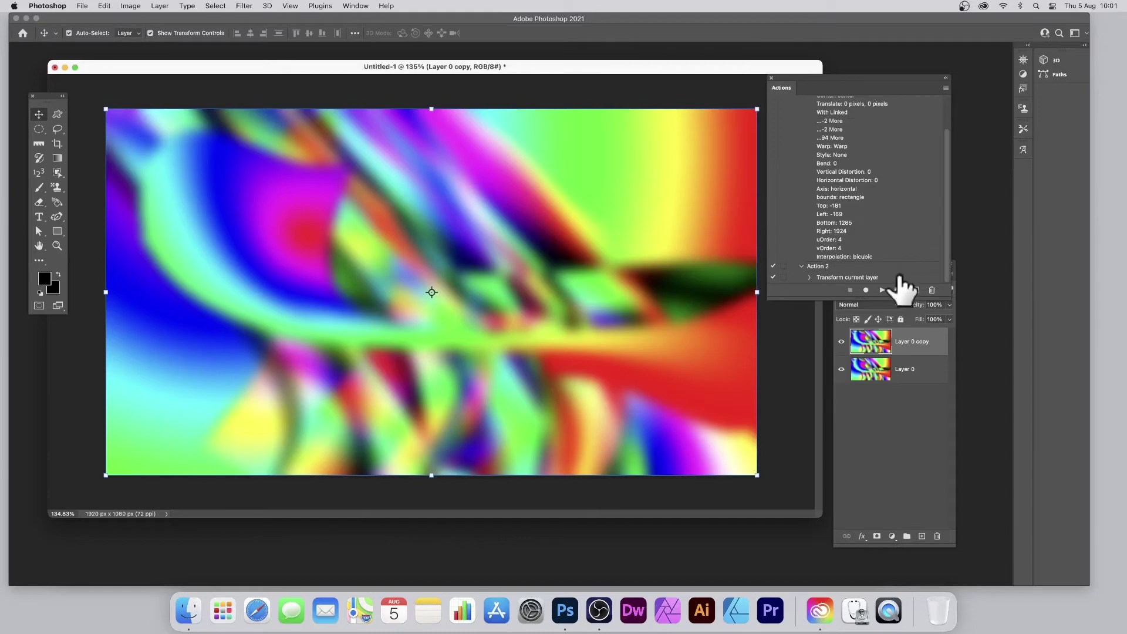
left_click(883, 290)
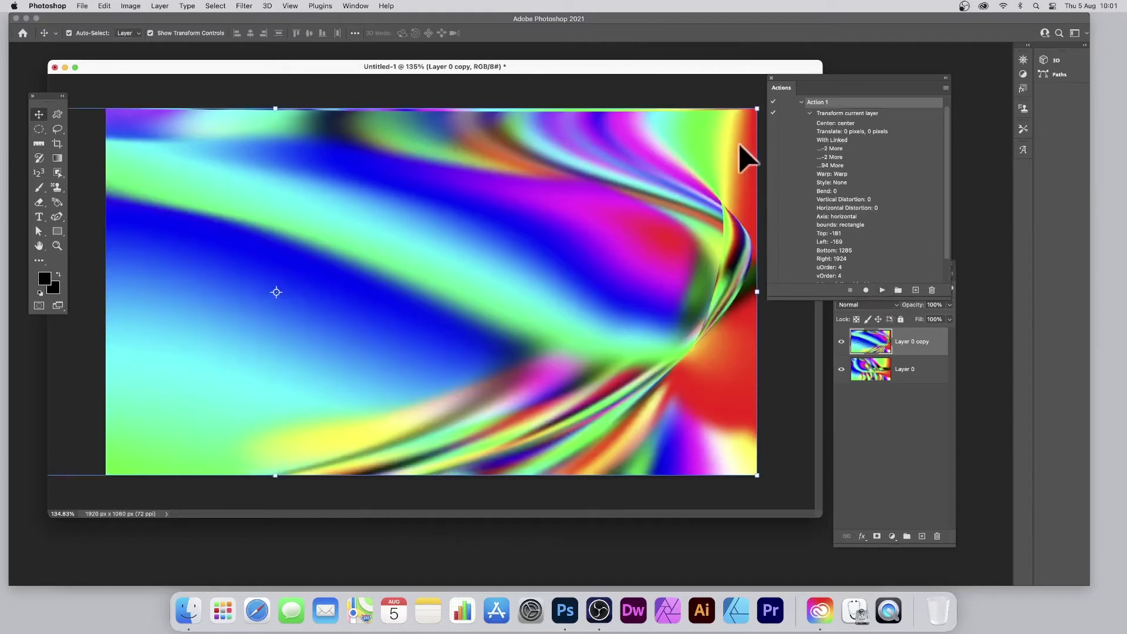
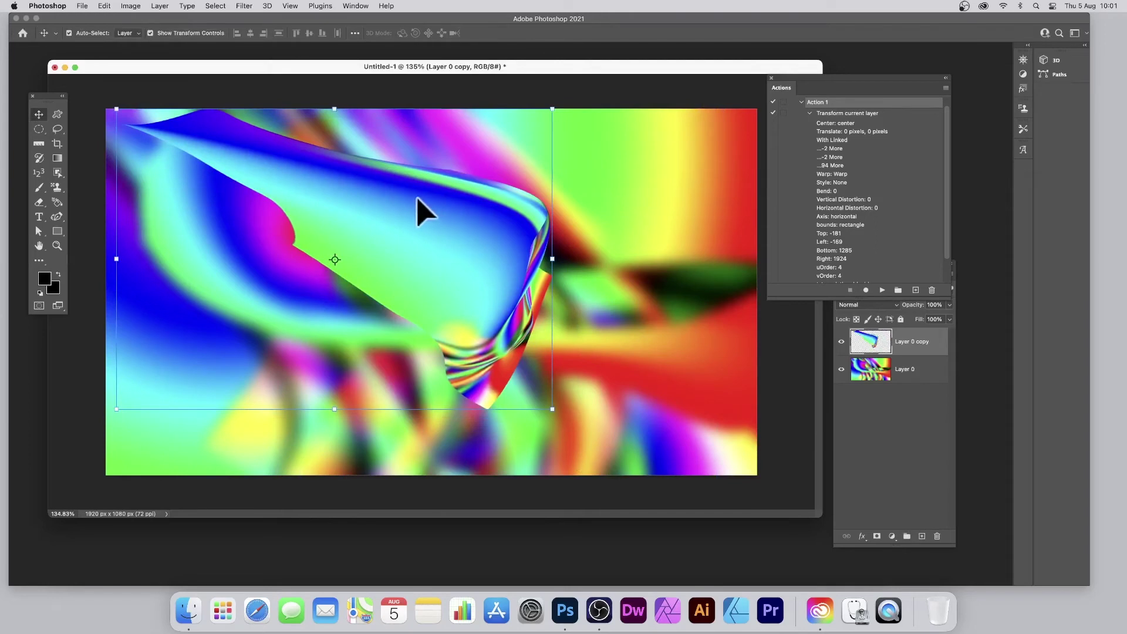
Duplicate the warped shape repeatedly across the canvas up to Layer 0 copy 7, and rotate that topmost copy to about -94°.
left_click_drag(418, 201, 295, 312)
key("ctrl+t")
left_click_drag(418, 178, 35, 108)
left_click_drag(129, 233, 289, 271)
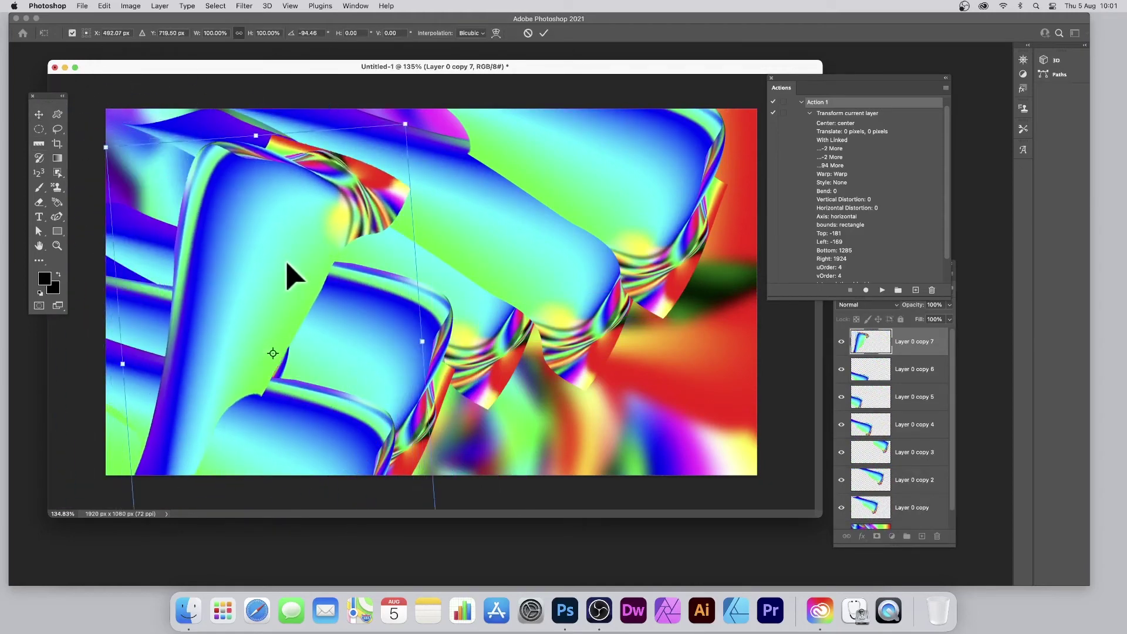
key("Return")
Convert Layer 0 copy 7 to a smart object, turn it to slant the other way, and duplicate it as Layer 0 copy 8.
left_click(162, 5)
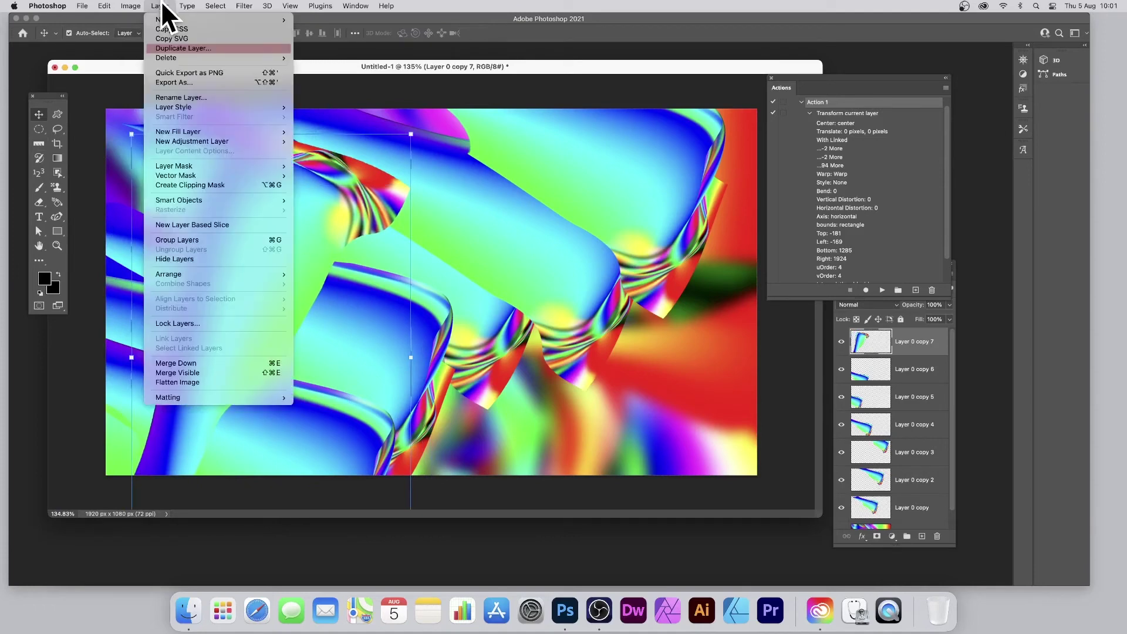
mouse_move(209, 202)
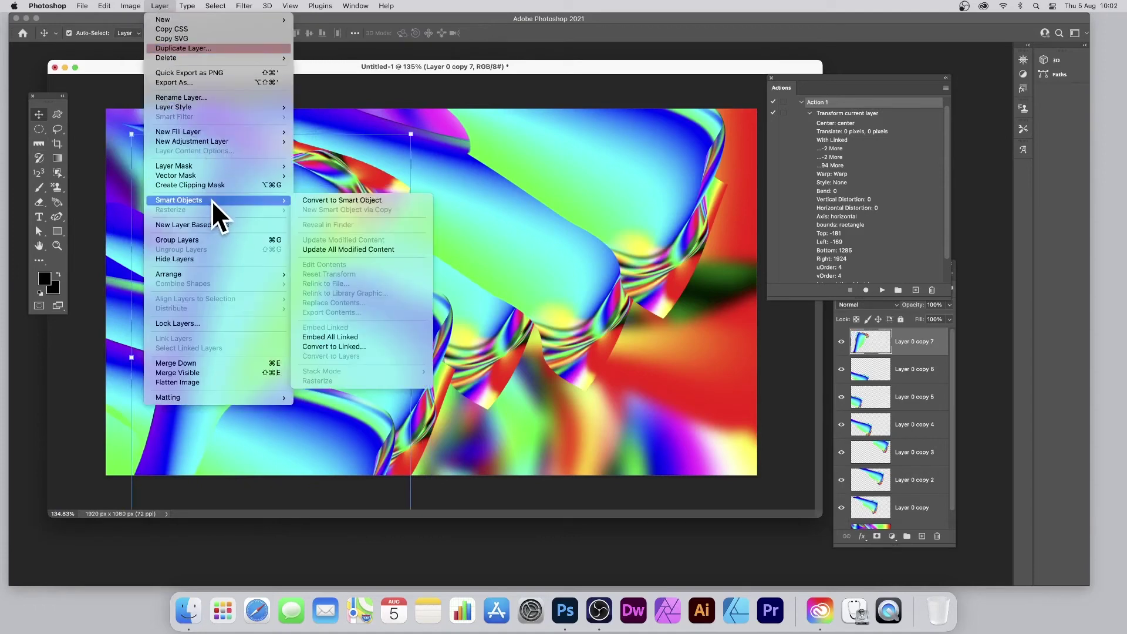
left_click(348, 200)
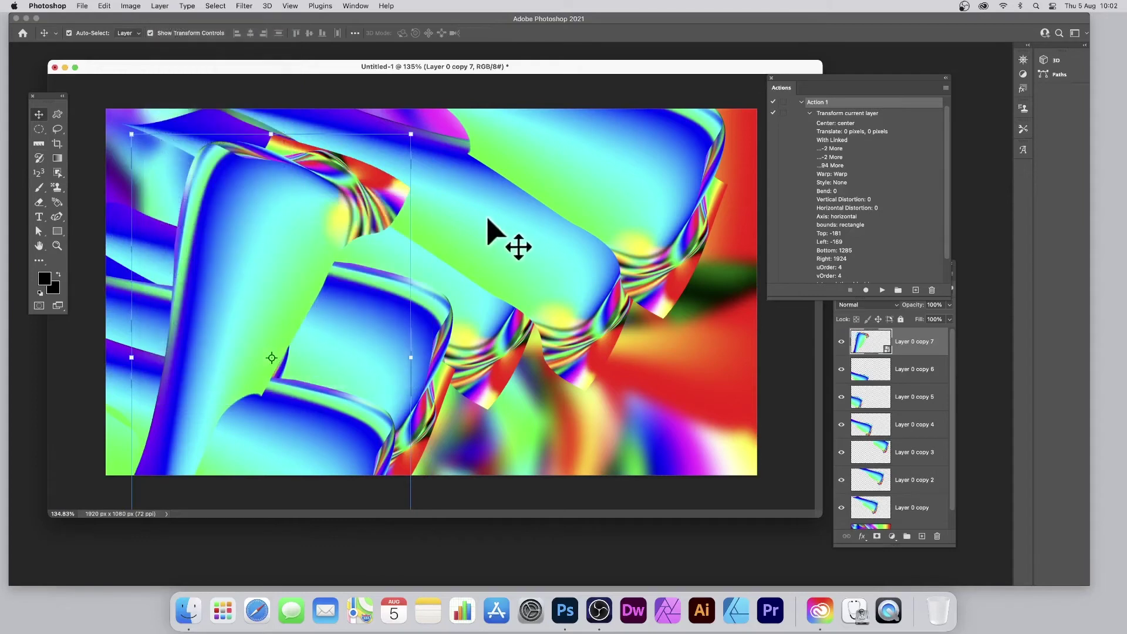
left_click_drag(417, 135, 396, 182)
key("Return")
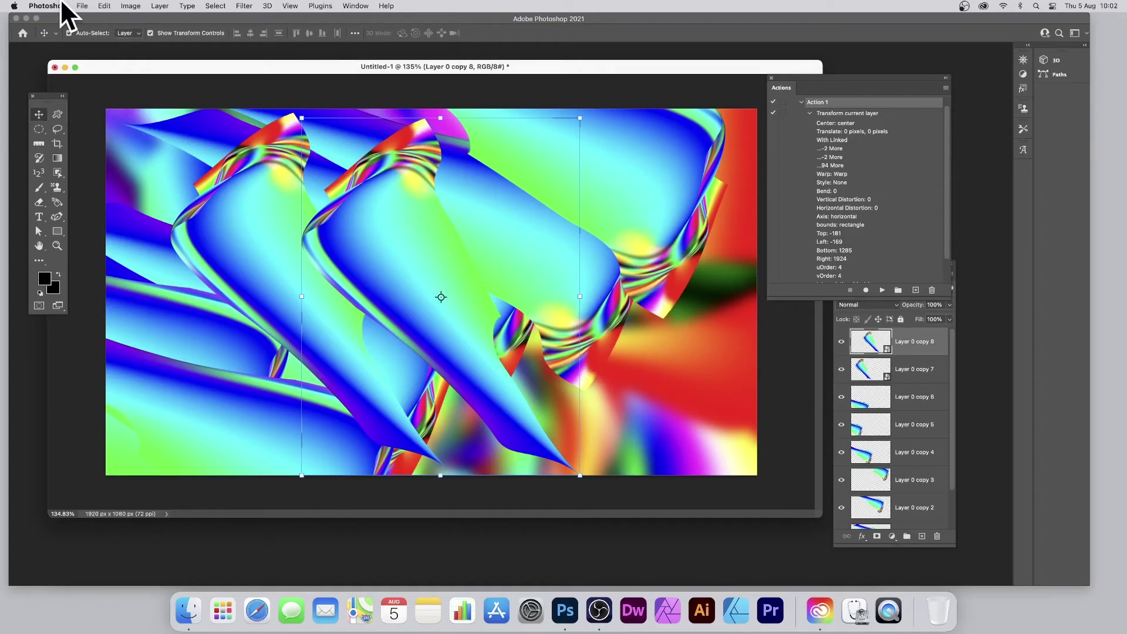
Move Layer 0 copy 8 up and to the left, closer to Layer 0 copy 7, and flatten the image.
left_click(356, 6)
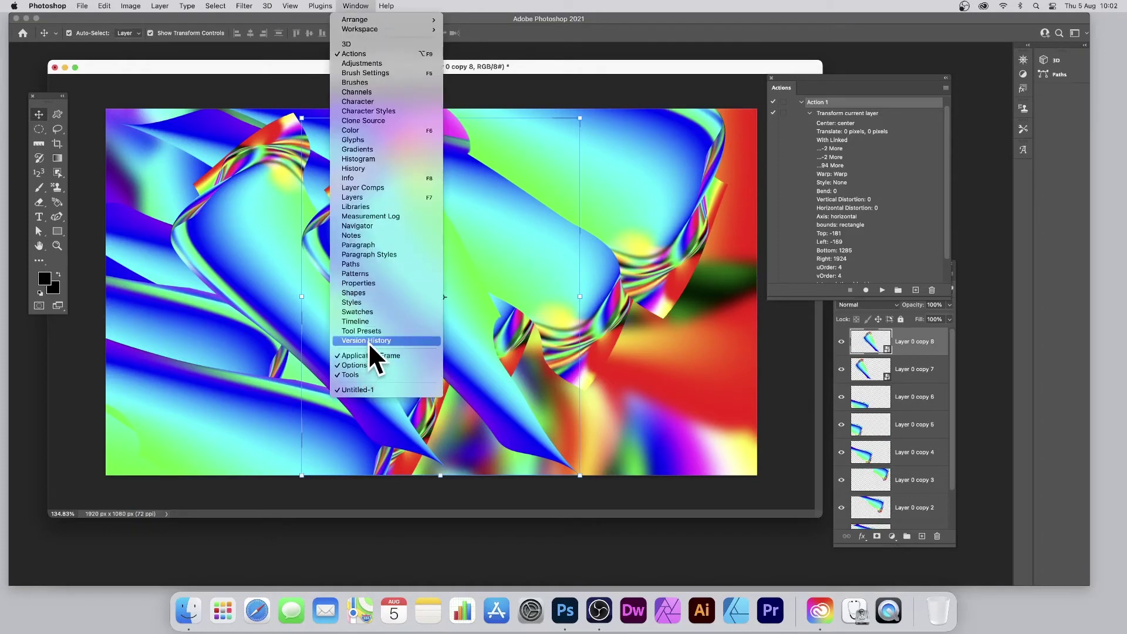
left_click(697, 293)
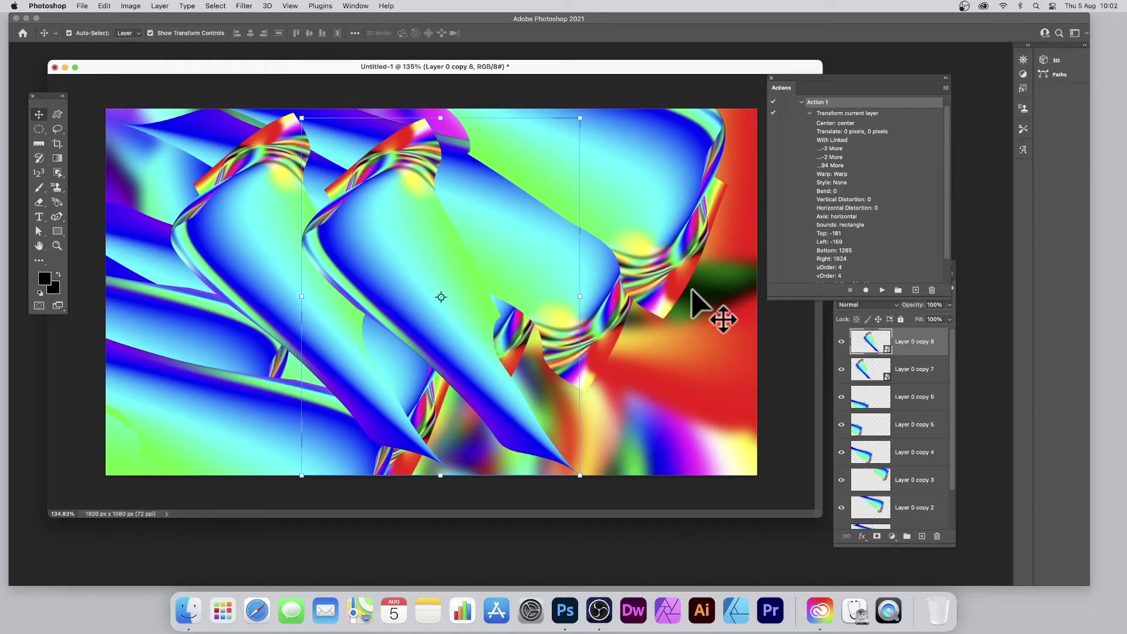
left_click_drag(458, 255, 395, 229)
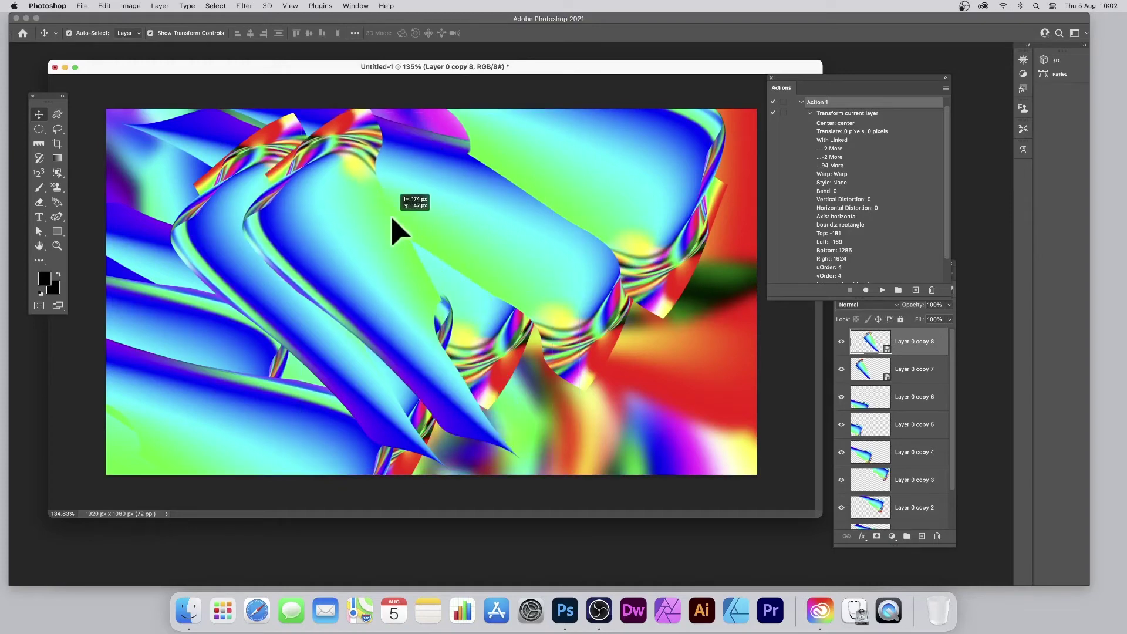
left_click(158, 7)
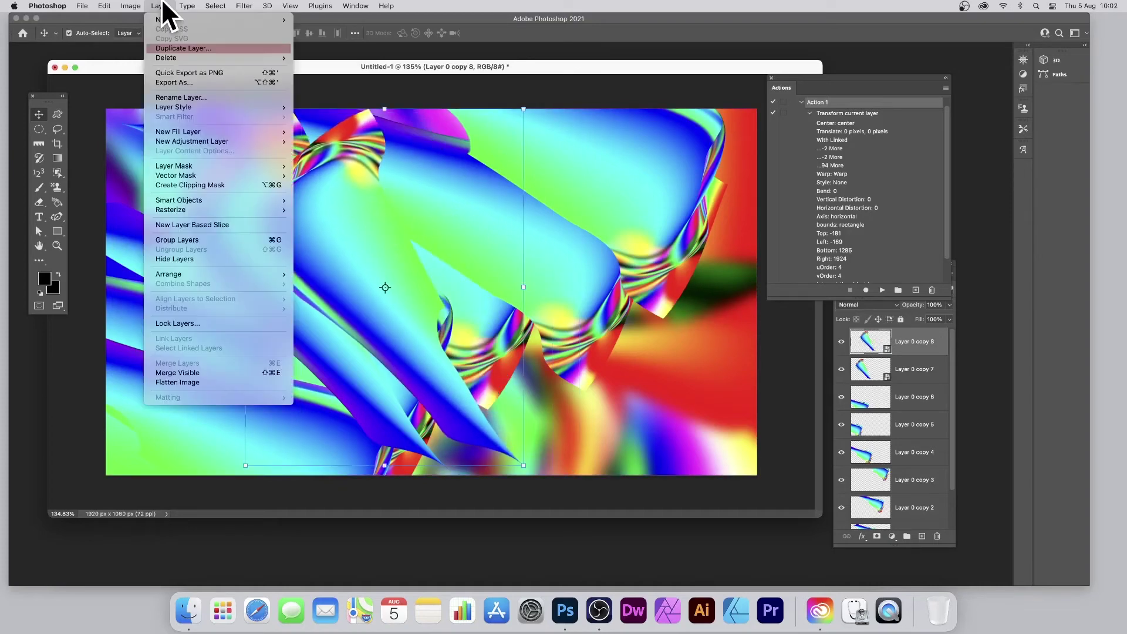
left_click(172, 383)
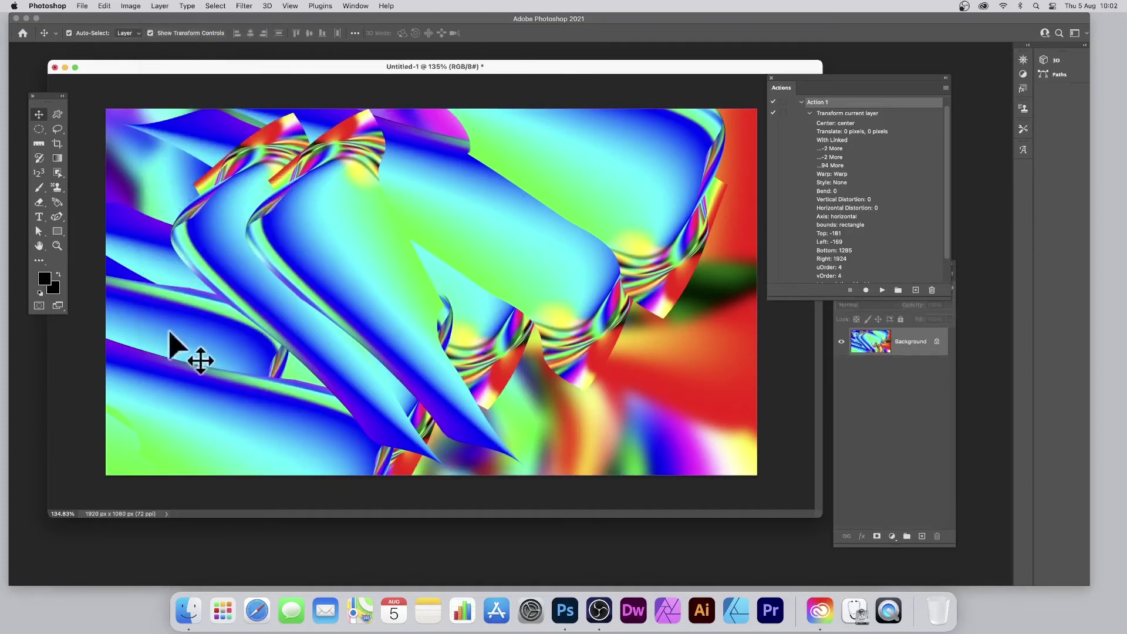
Select a circular area in the lower middle of the artwork with the Elliptical Marquee and copy it onto a new layer.
left_click(39, 129)
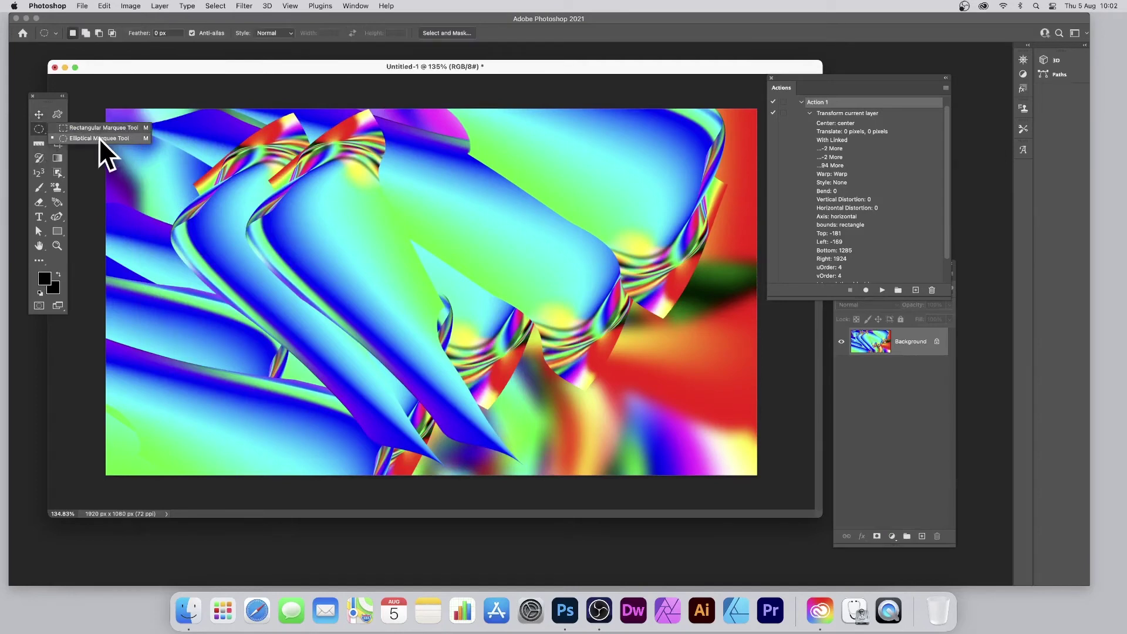
left_click(97, 139)
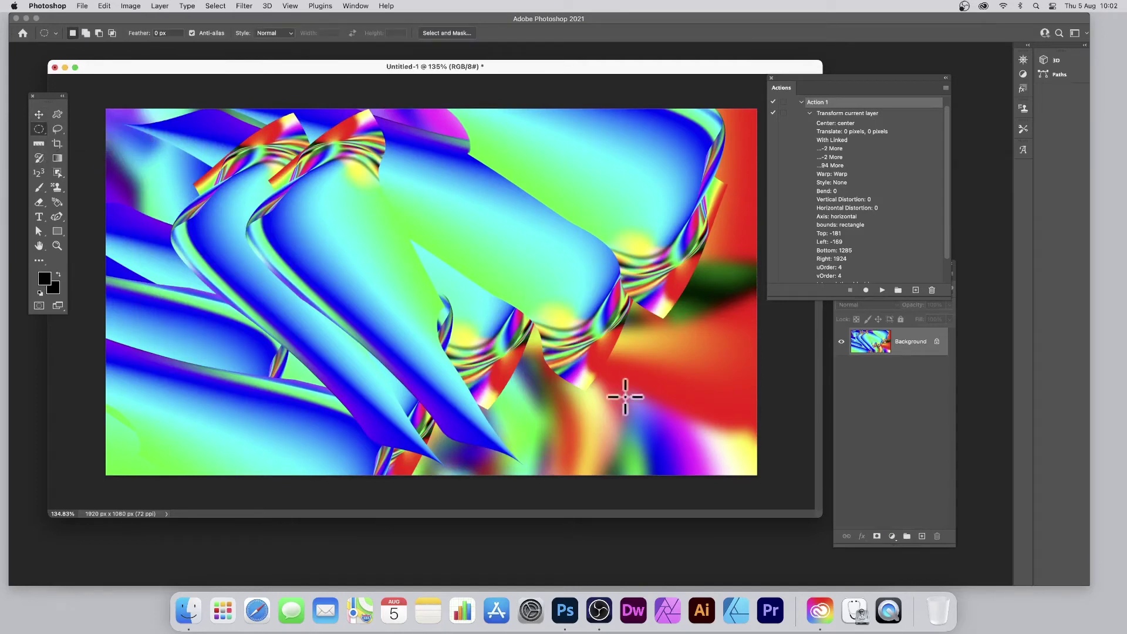
left_click_drag(463, 249, 671, 450)
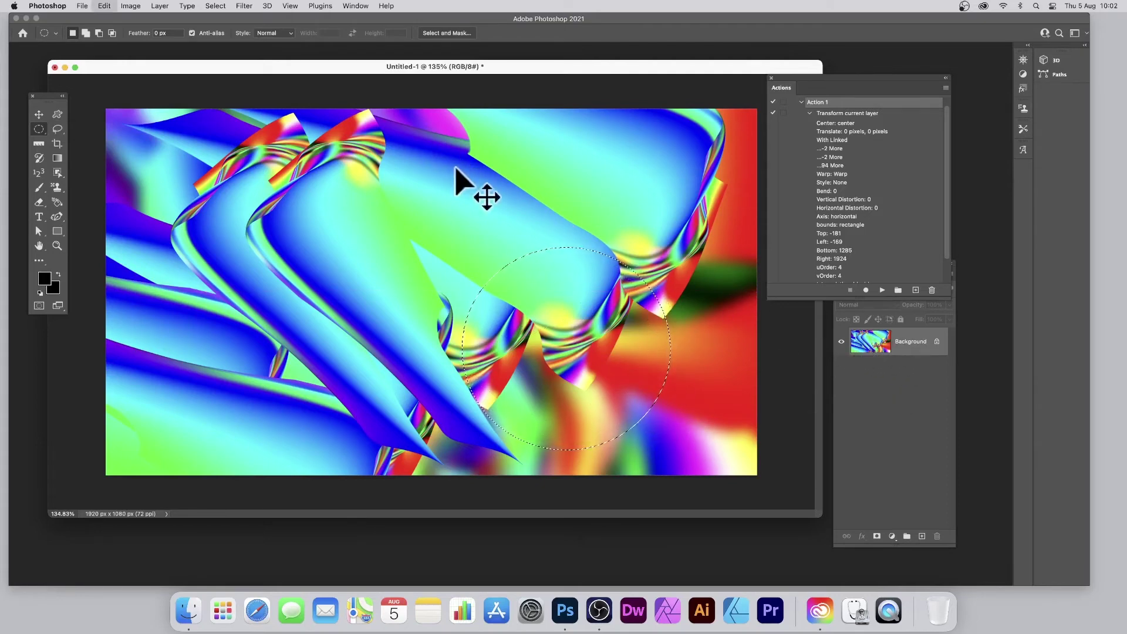
key("super+j")
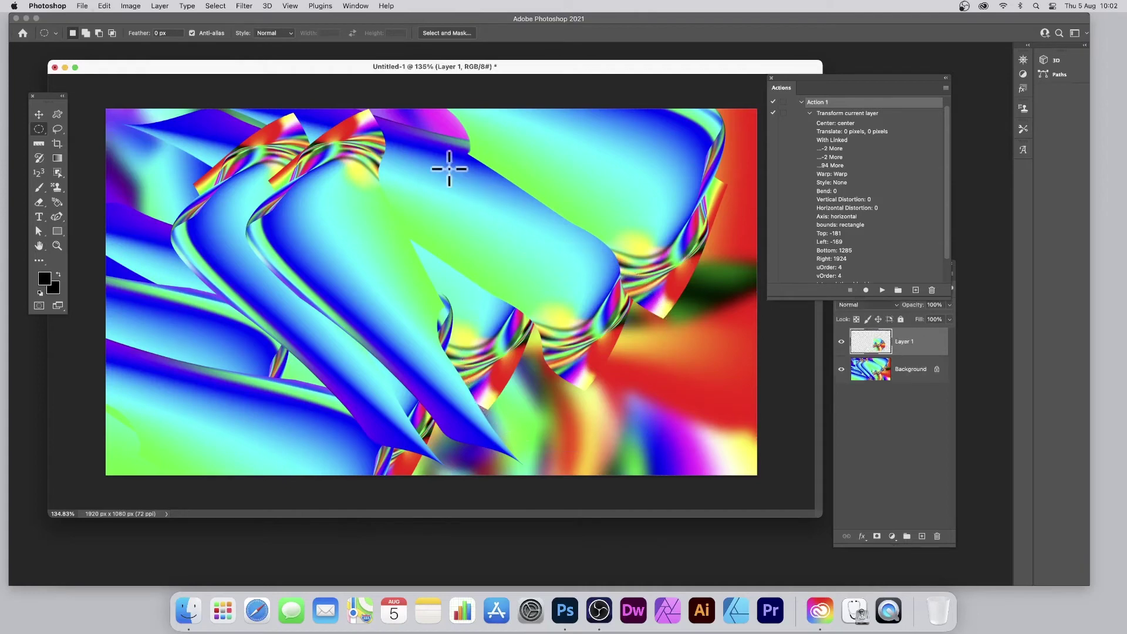
Copy the circular Layer 1 to the clipboard and move the circle up and to the left toward the canvas centre.
left_click(105, 7)
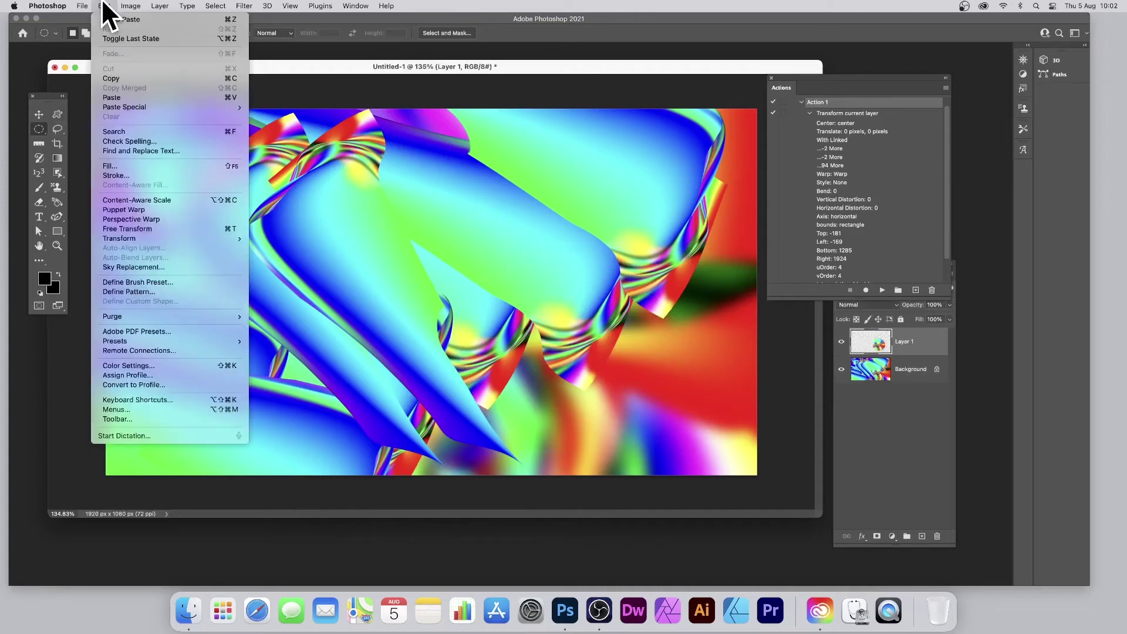
left_click(112, 78)
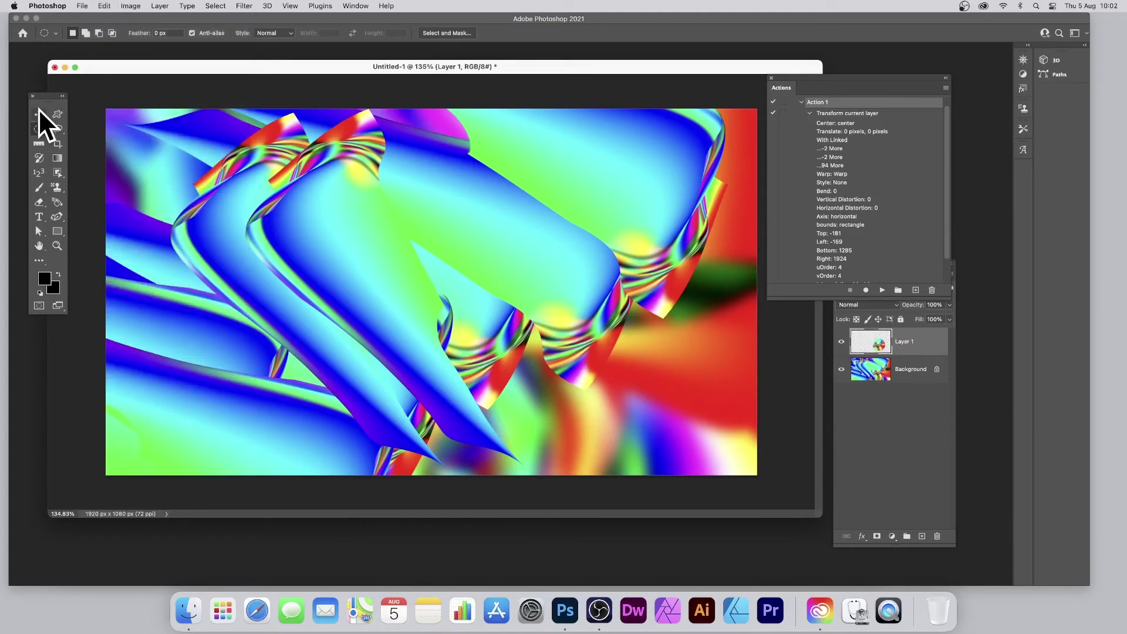
left_click(38, 115)
left_click_drag(604, 382, 452, 320)
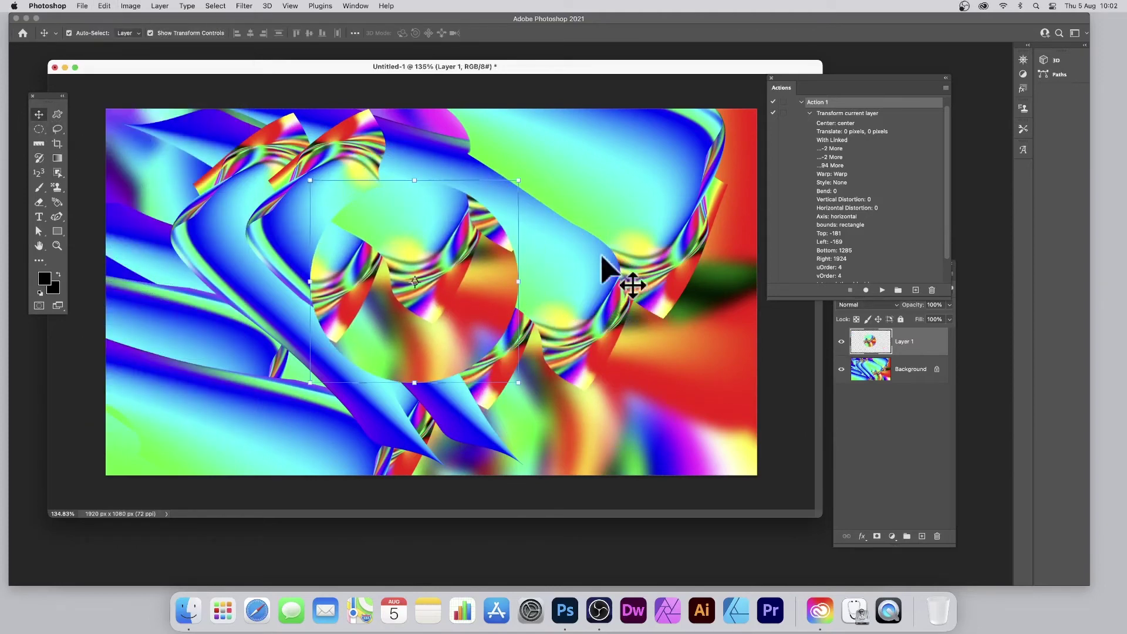
Apply a Drop Shadow layer style to the circular Layer 1, with the shadow falling down and to the right.
left_click(160, 5)
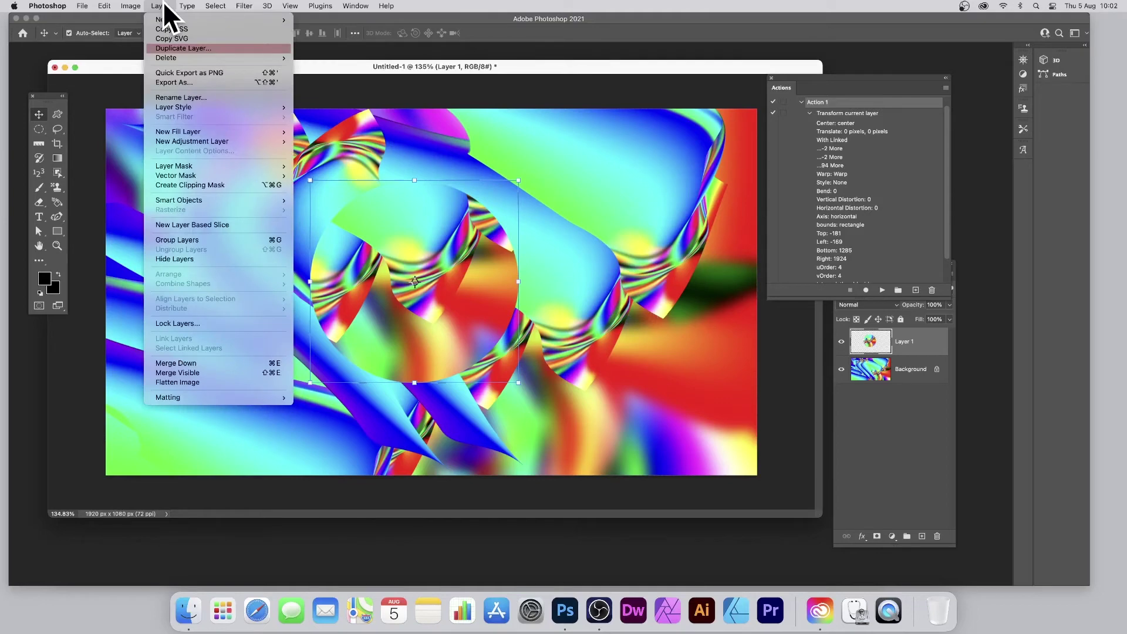
mouse_move(189, 104)
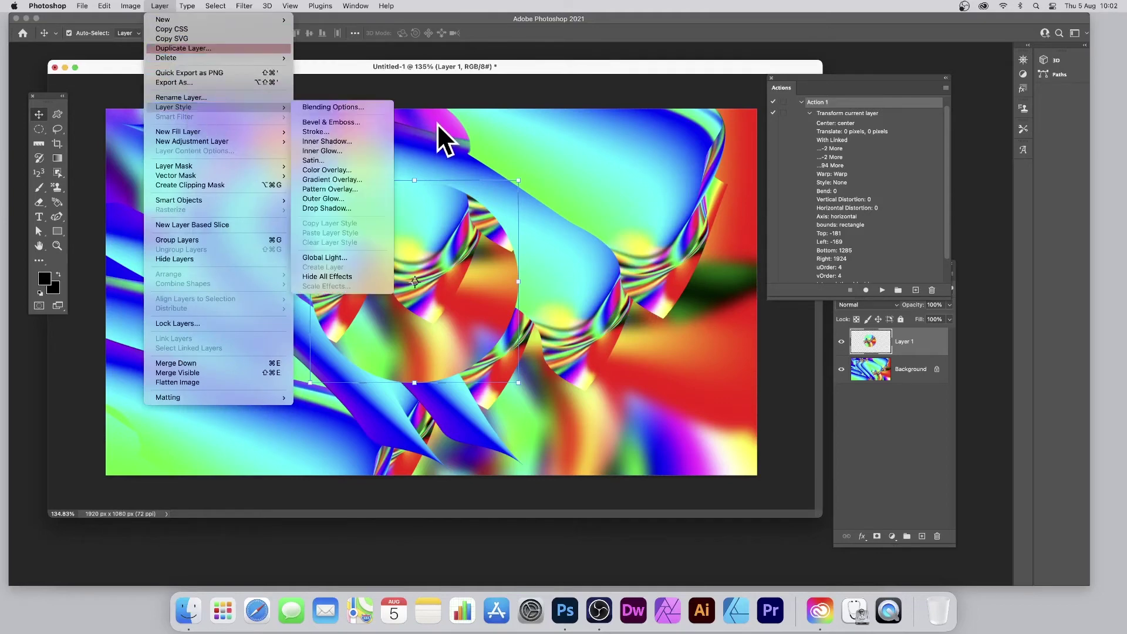
left_click(329, 208)
mouse_move(597, 370)
left_mouse_down()
mouse_move(498, 373)
mouse_move(584, 378)
left_mouse_up()
left_click(1015, 203)
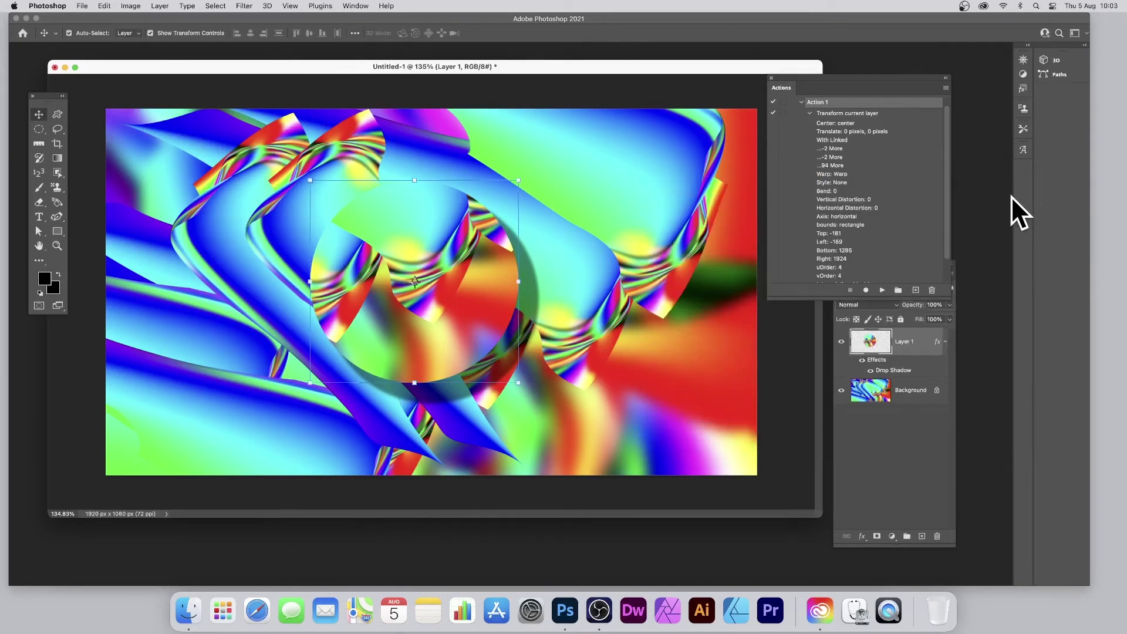
Warp the circular Layer 1 into a twisted, folded shape, commit the transform, and collapse the details of Action 1.
left_click(106, 7)
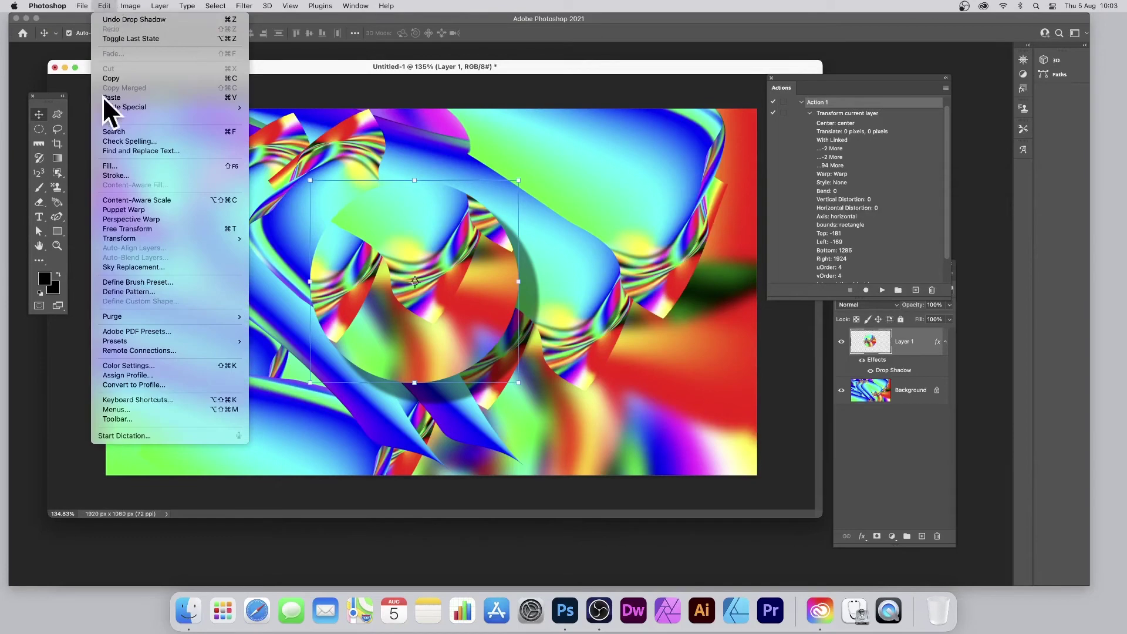
mouse_move(121, 239)
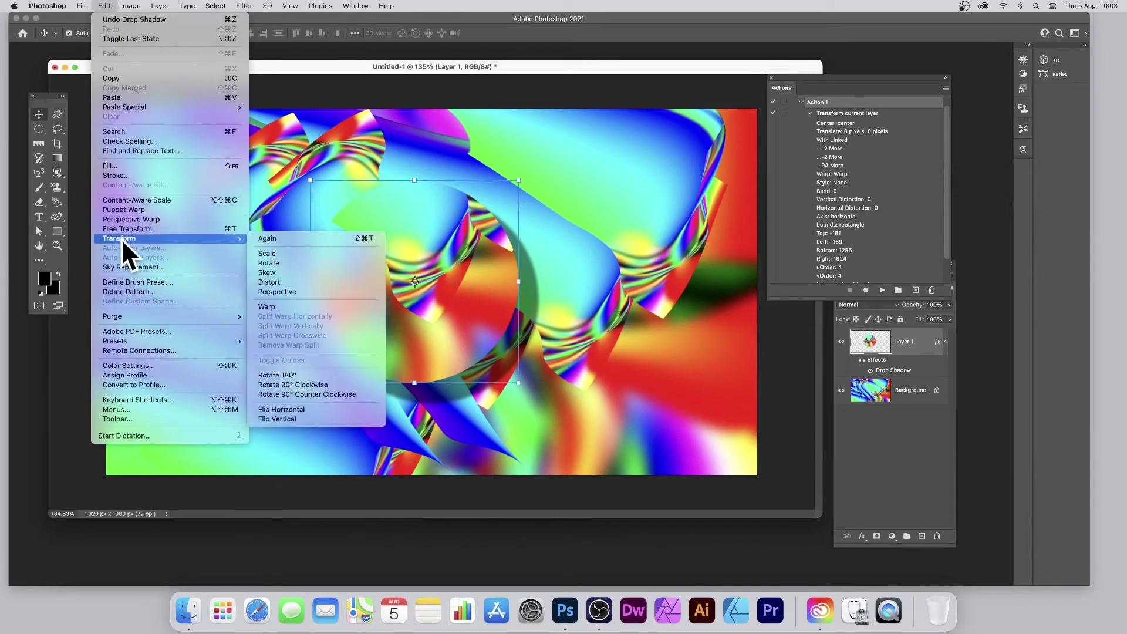
left_click(295, 306)
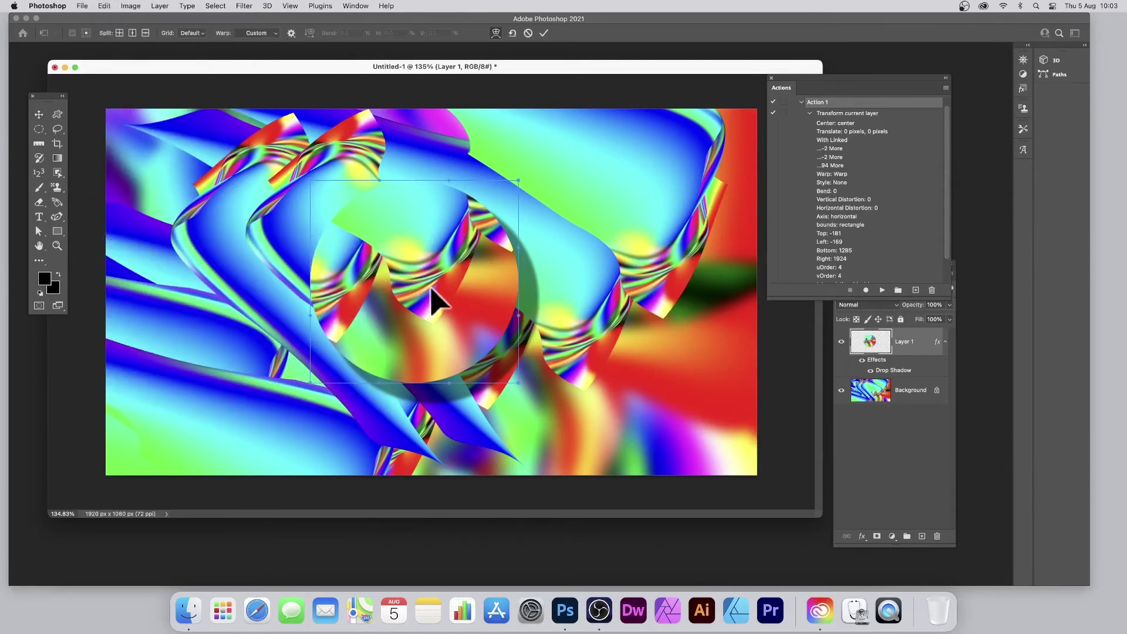
left_click_drag(403, 254, 308, 364)
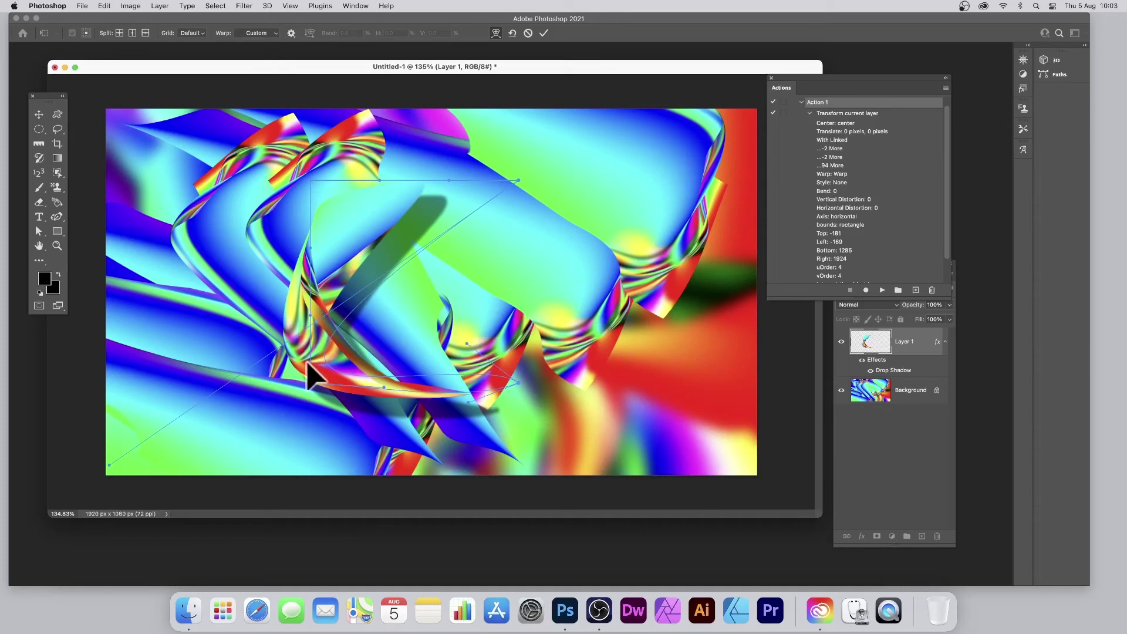
left_click_drag(329, 370, 562, 194)
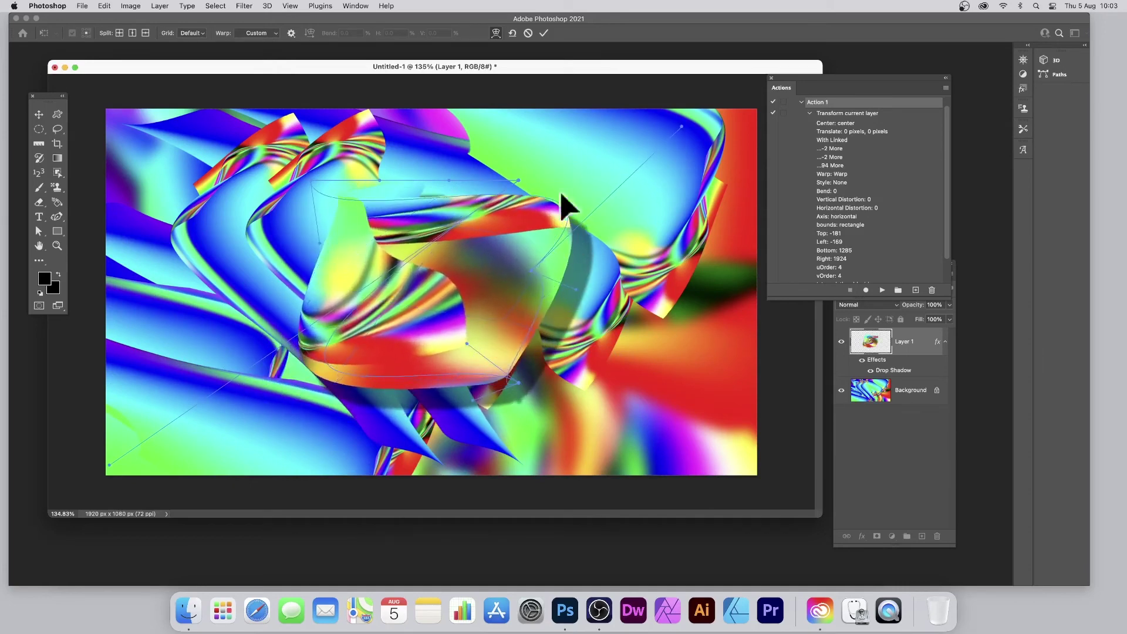
left_click(542, 33)
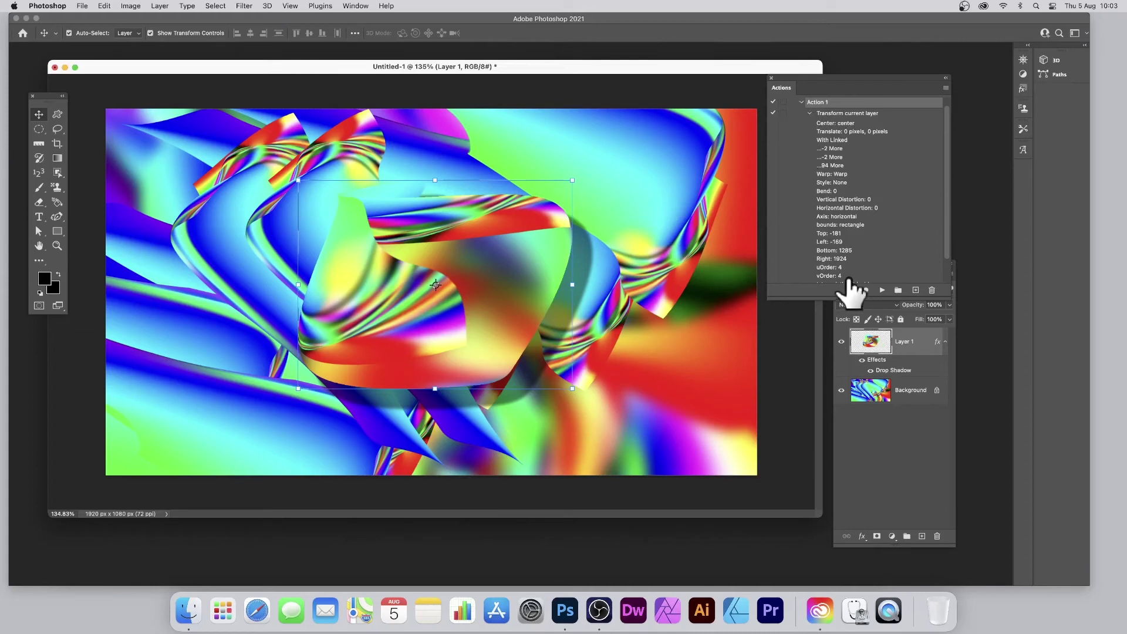
left_click(808, 112)
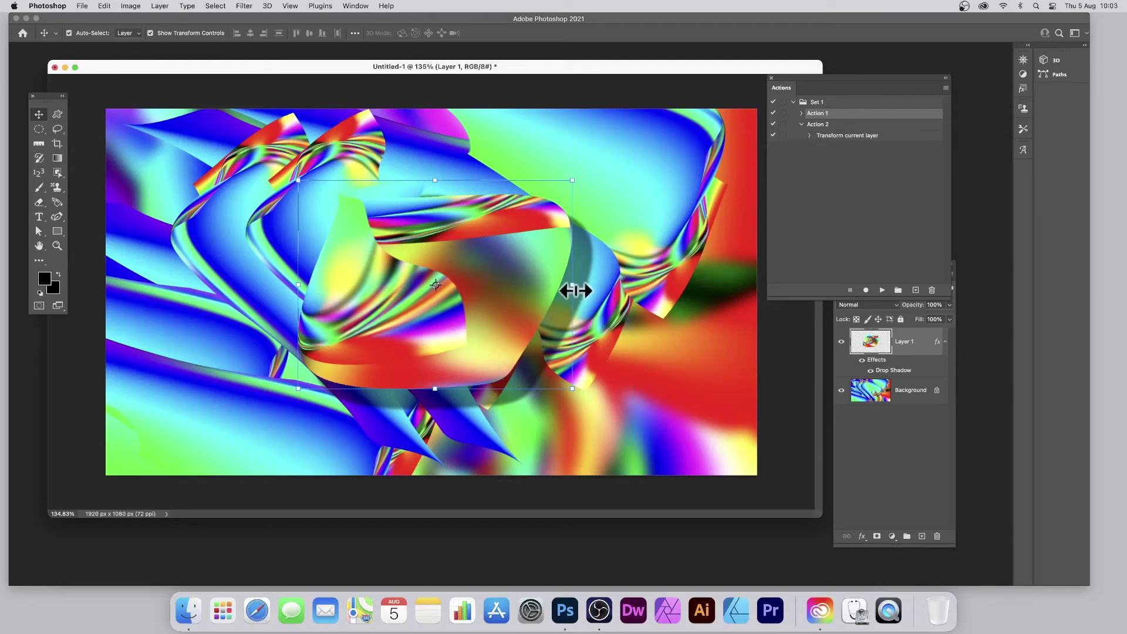
Duplicate the warped Layer 1 slightly down and to the right, try Action 2 on the copy, and undo the action.
left_click_drag(509, 281, 523, 302)
left_click(818, 125)
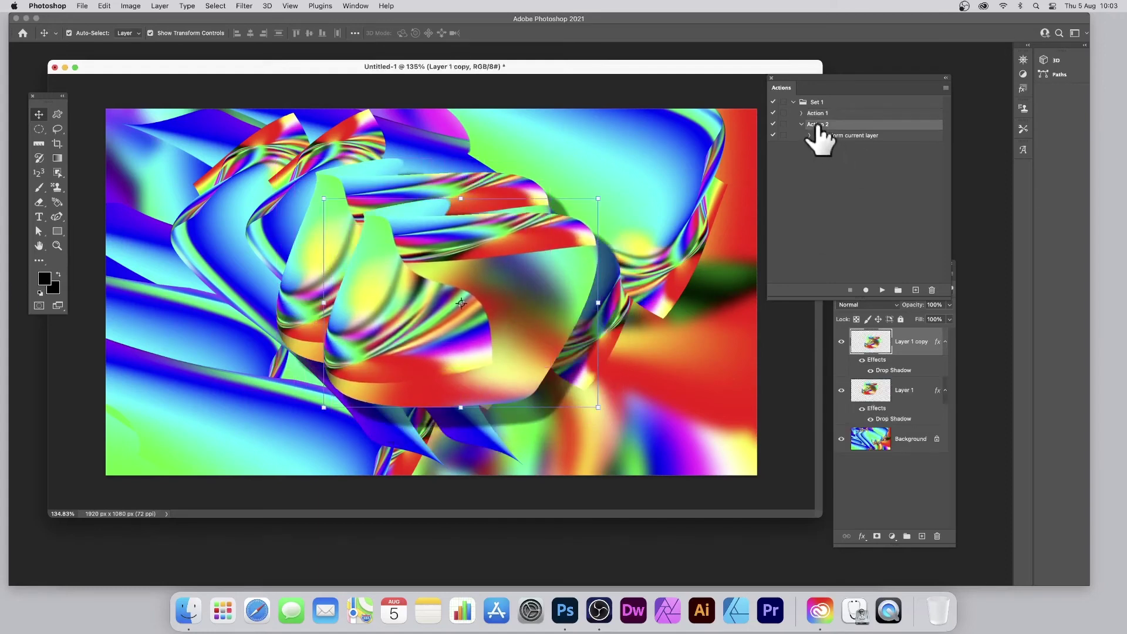
left_click(883, 290)
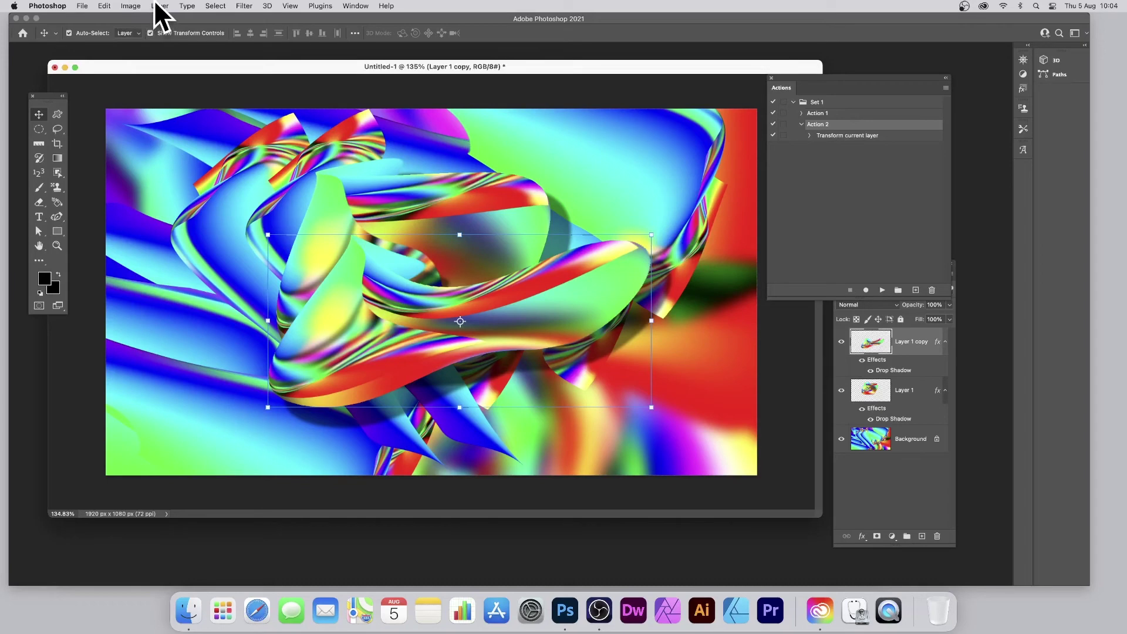
key("super+shift+t")
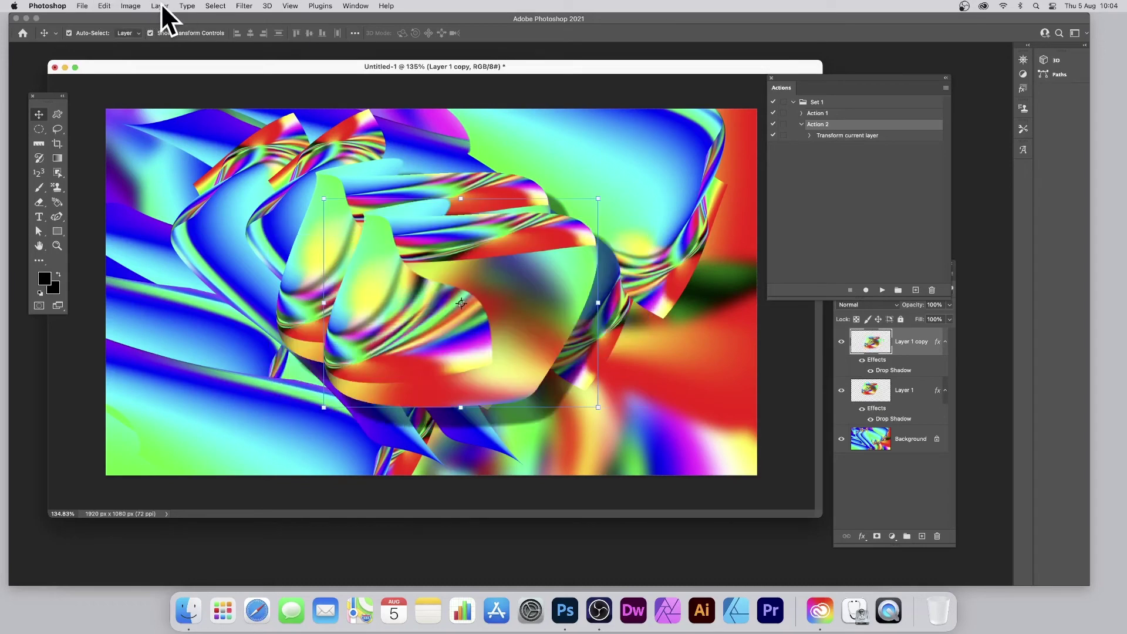
Convert Layer 1 copy to a smart object and rotate it counter-clockwise so the folded shape stands upright.
left_click(161, 6)
mouse_move(212, 199)
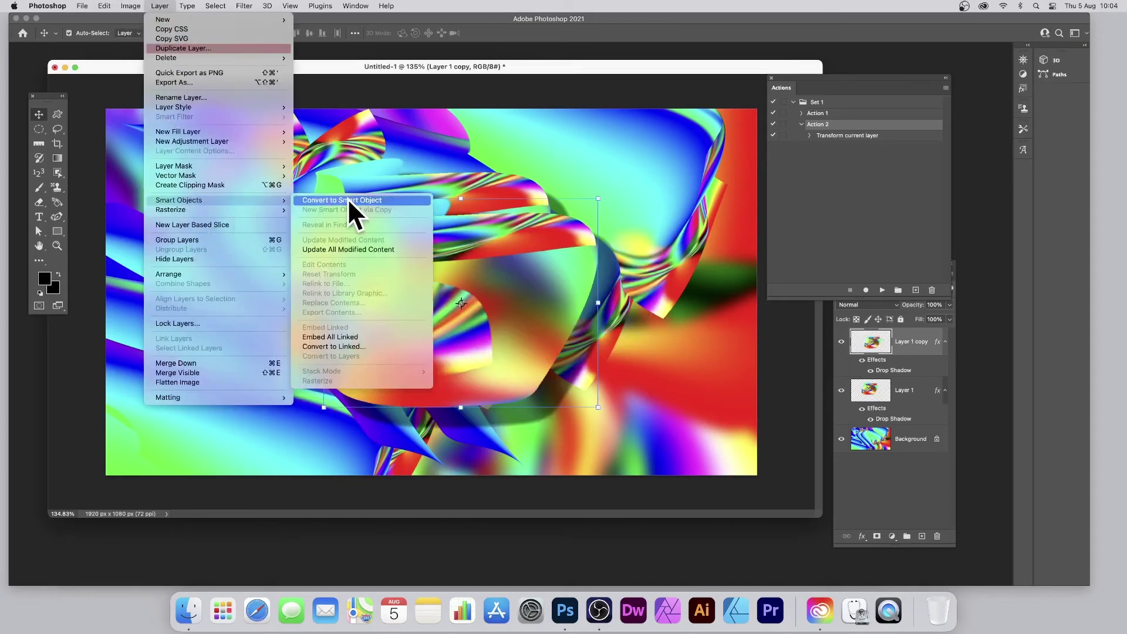
left_click(348, 199)
left_click_drag(629, 188, 457, 172)
key("Return")
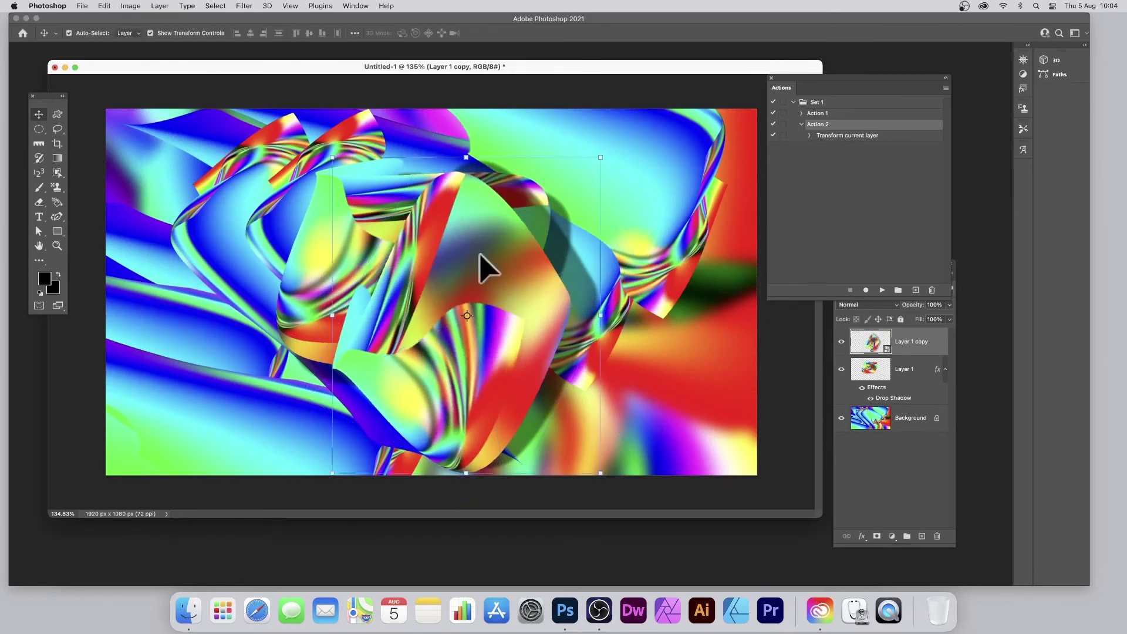
Move Layer 1 copy up and to the left and warp it by playing Action 2.
left_click_drag(478, 258, 402, 208)
double_click(809, 135)
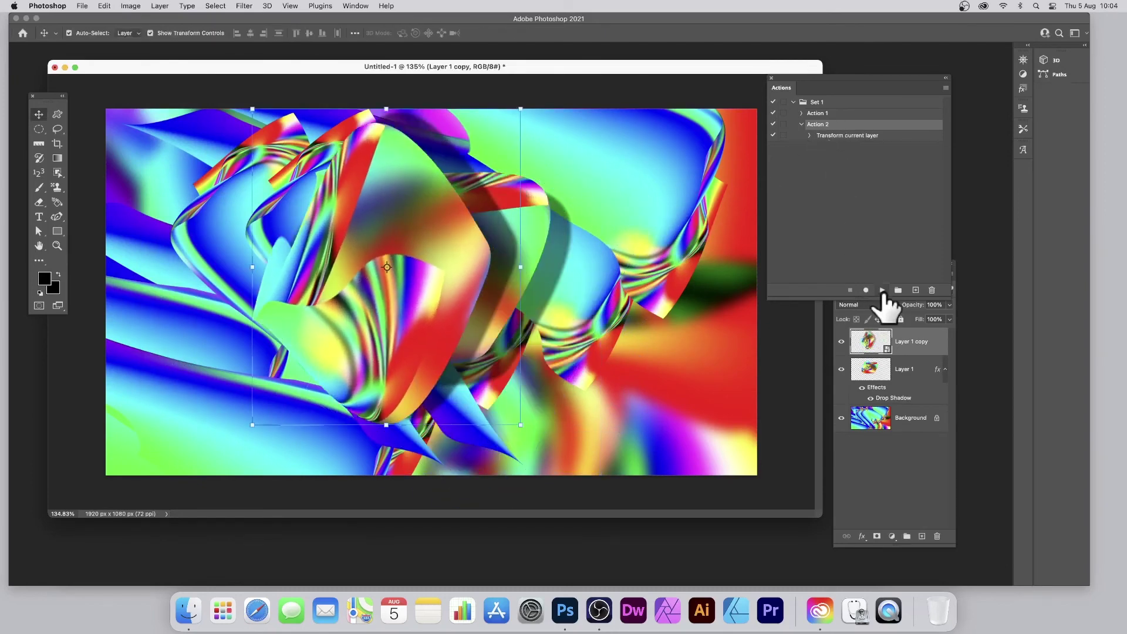
left_click(883, 290)
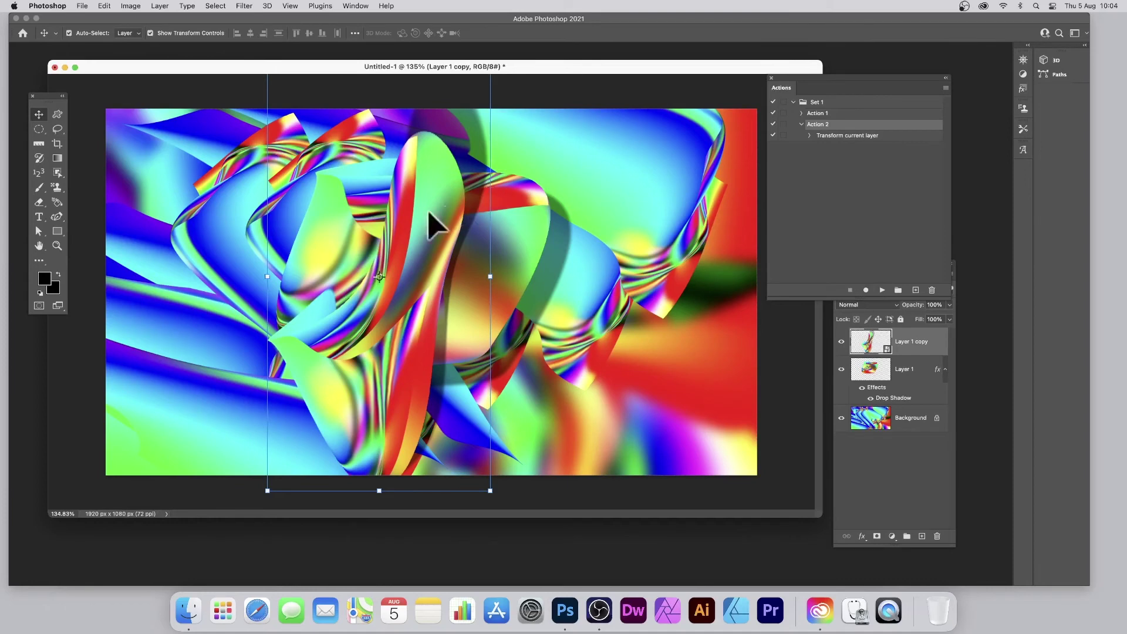
Shift Layer 1 to the left beneath the copy and convert it to a smart object.
left_click_drag(405, 188, 313, 189)
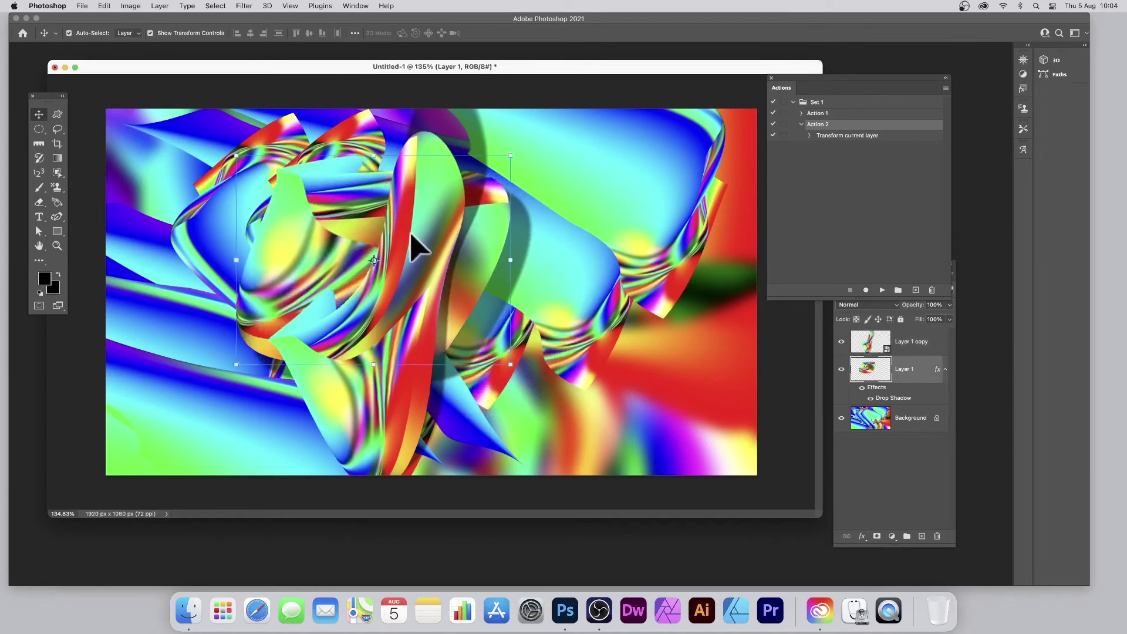
left_click(863, 371)
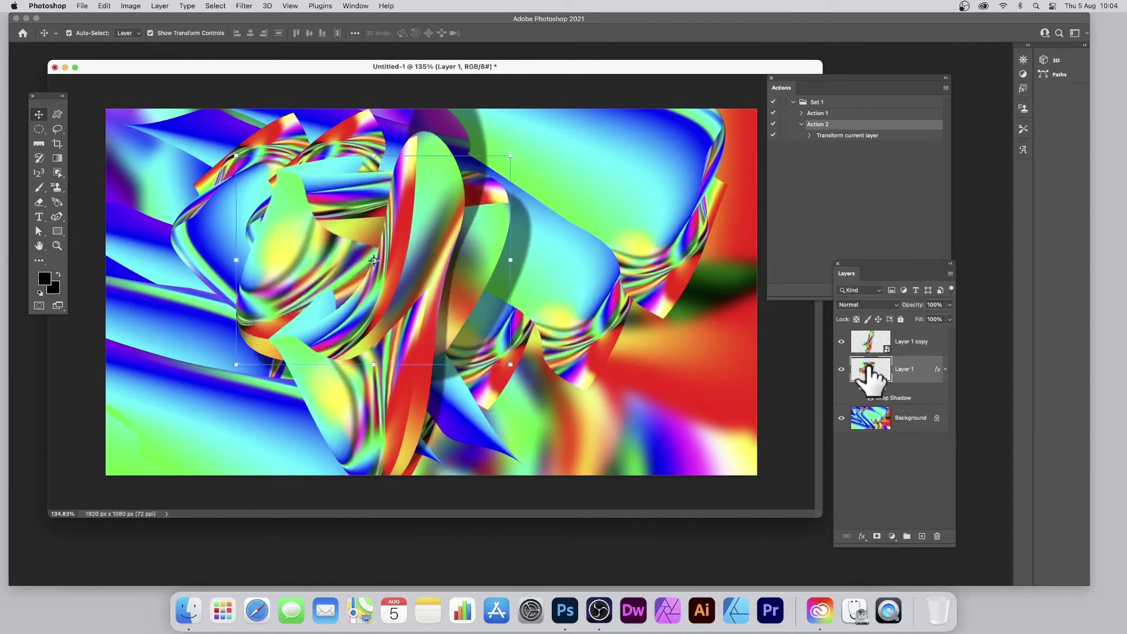
left_click(160, 7)
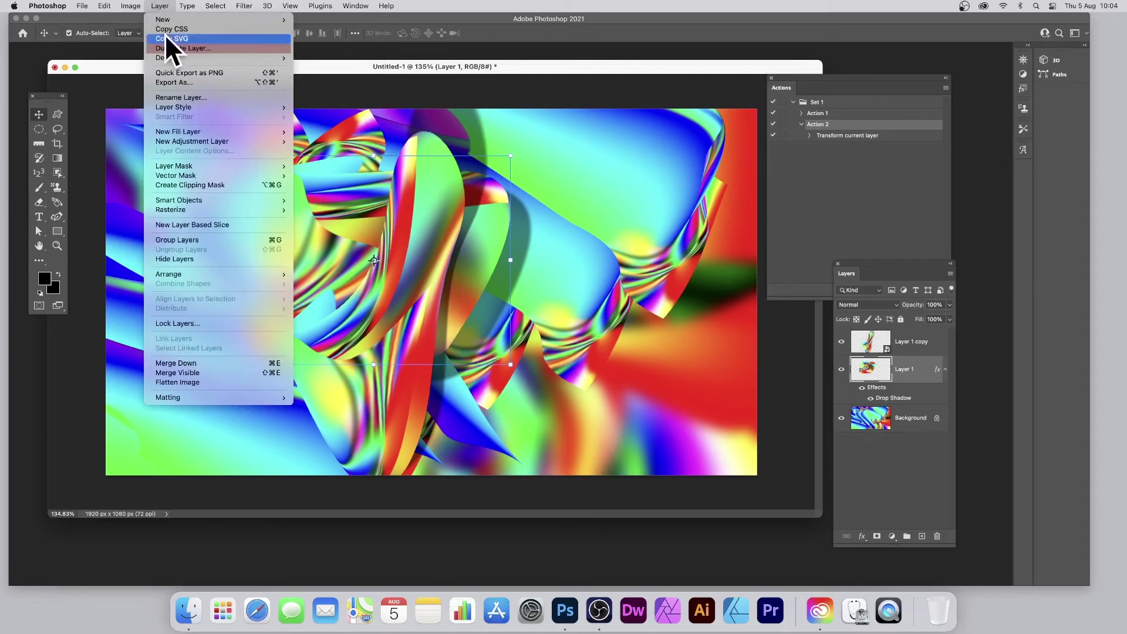
mouse_move(185, 201)
left_click(339, 199)
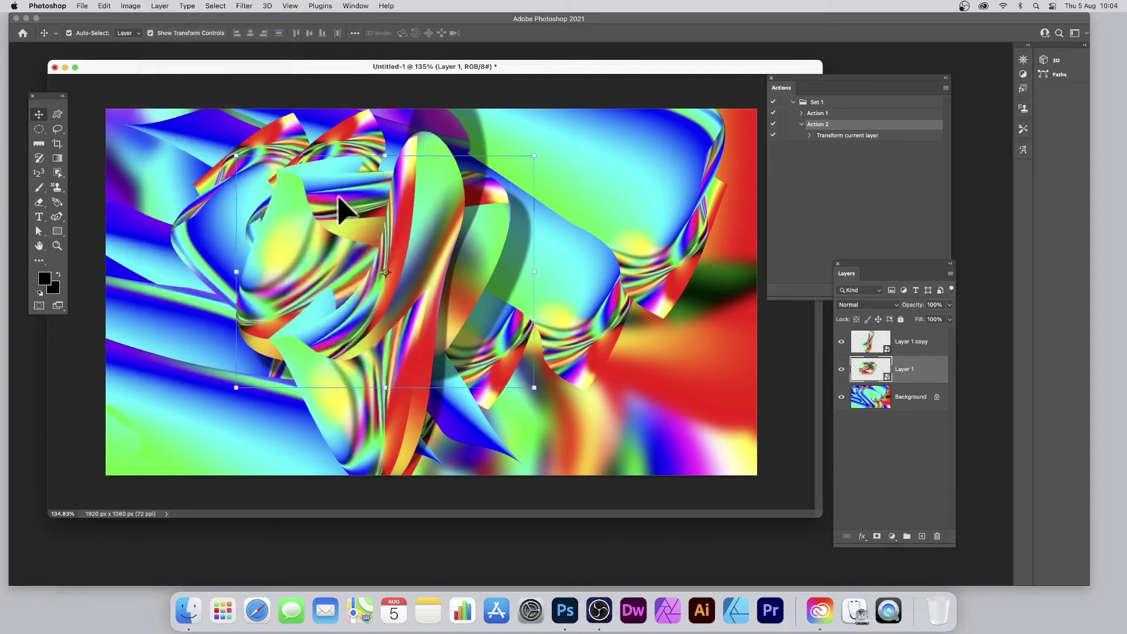
Play Action 2 on Layer 1 and move the stretched shape up and to the left.
left_click(802, 292)
left_click(882, 292)
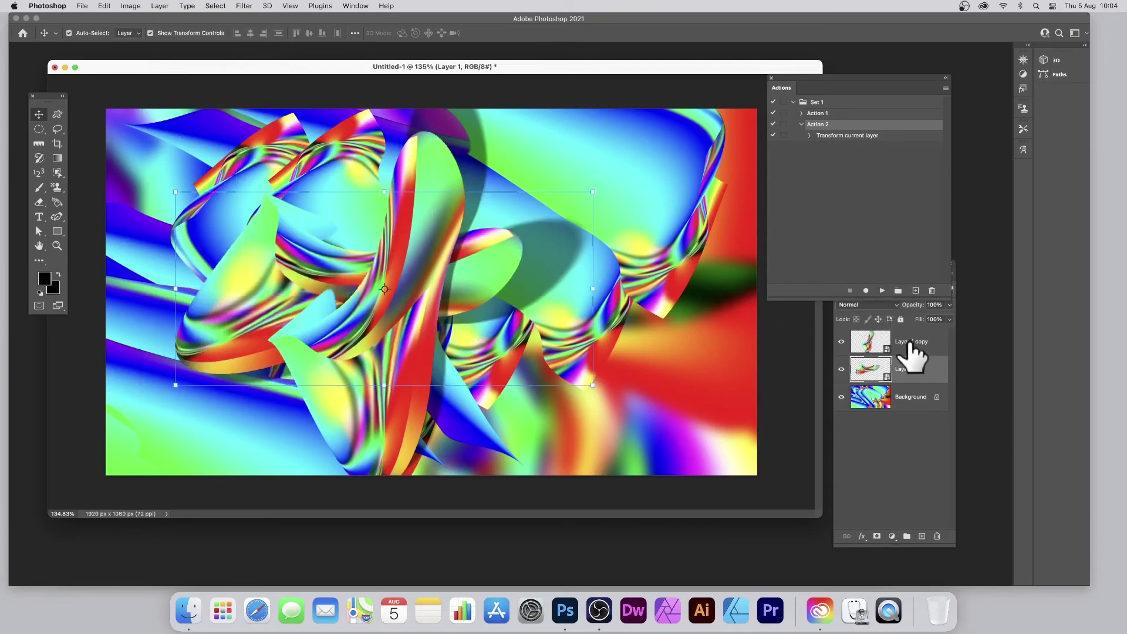
left_click_drag(269, 261, 252, 206)
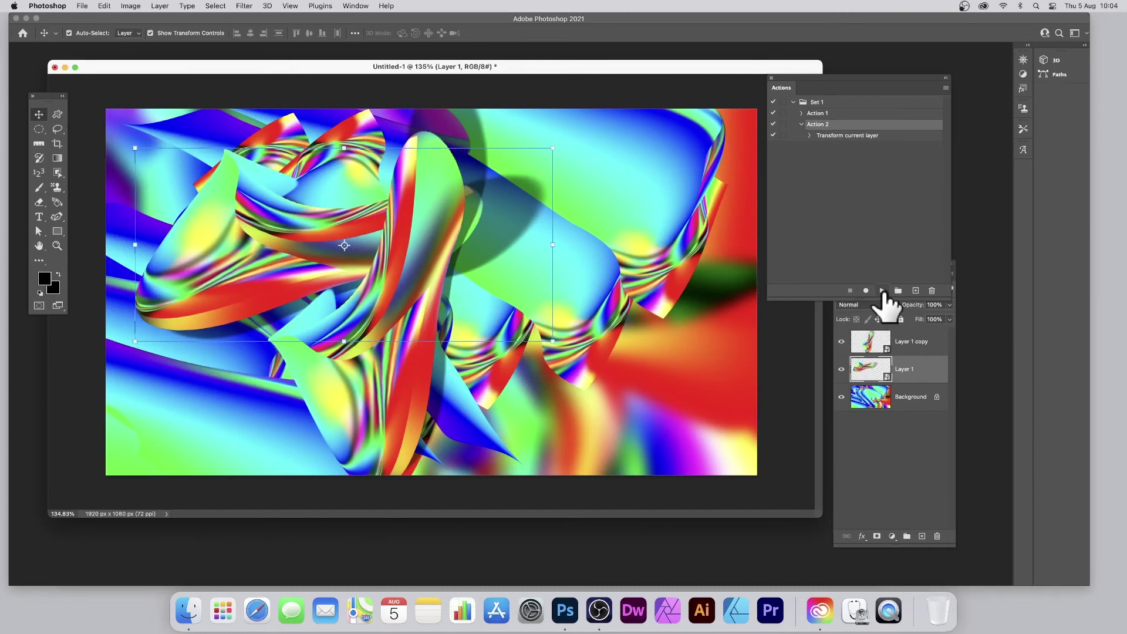
Convert Layer 1 to a smart object again and play Action 2 to stretch the shape further.
left_click(160, 6)
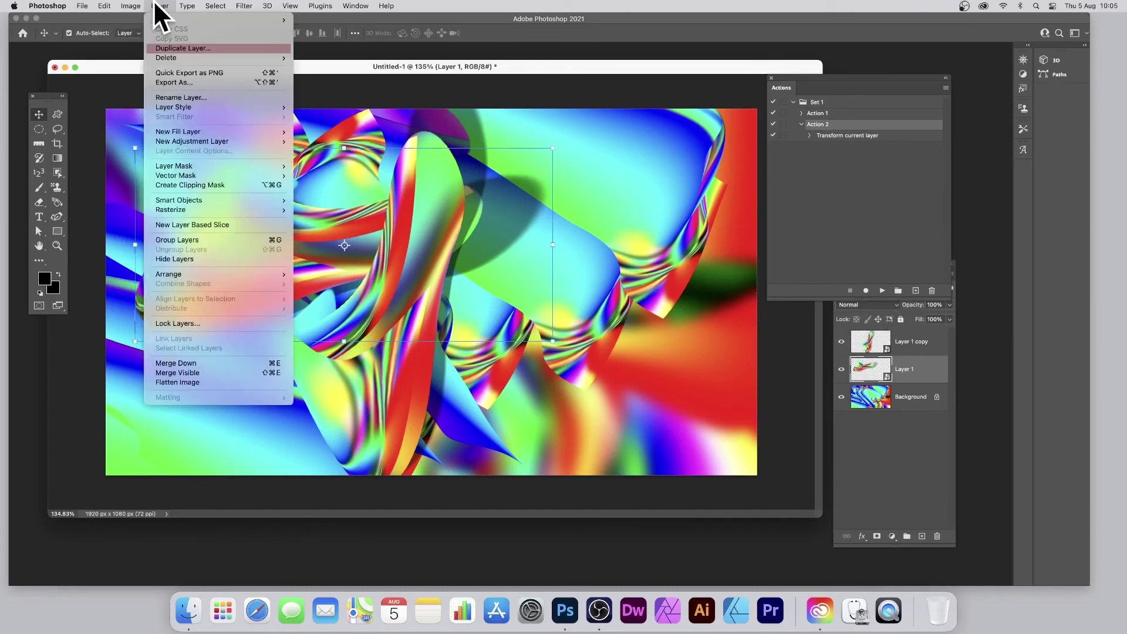
mouse_move(197, 143)
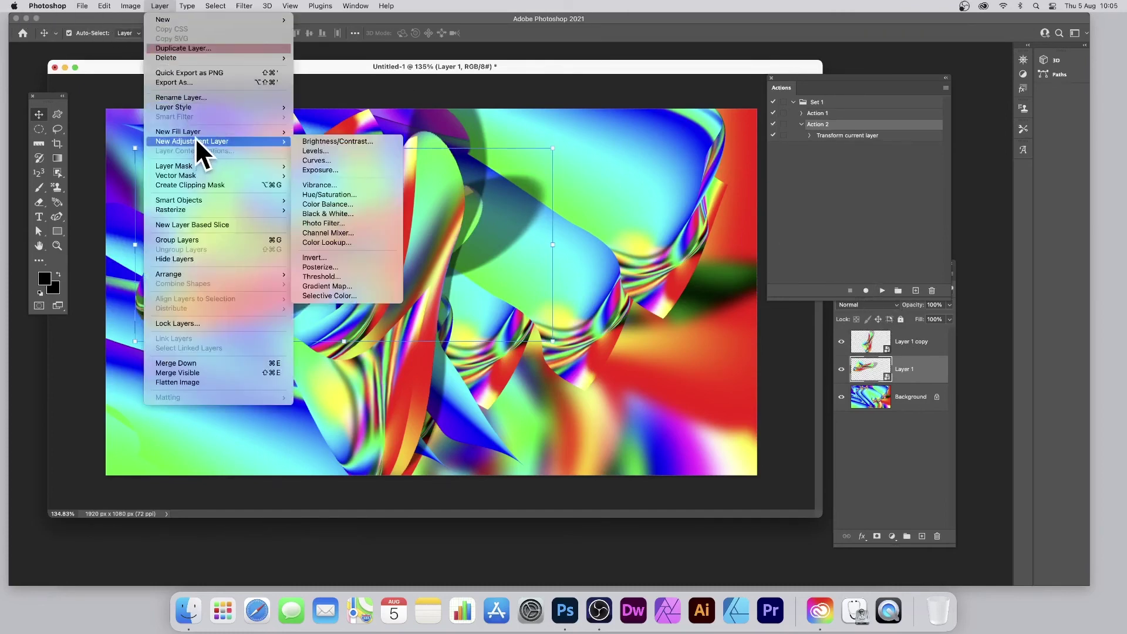
mouse_move(197, 106)
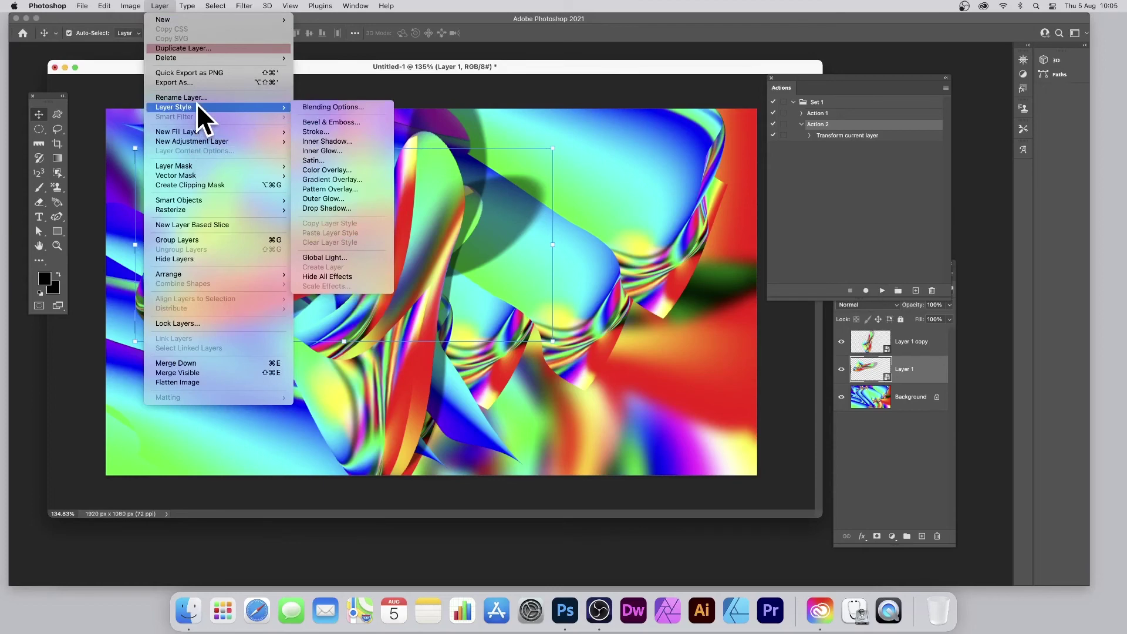
mouse_move(192, 200)
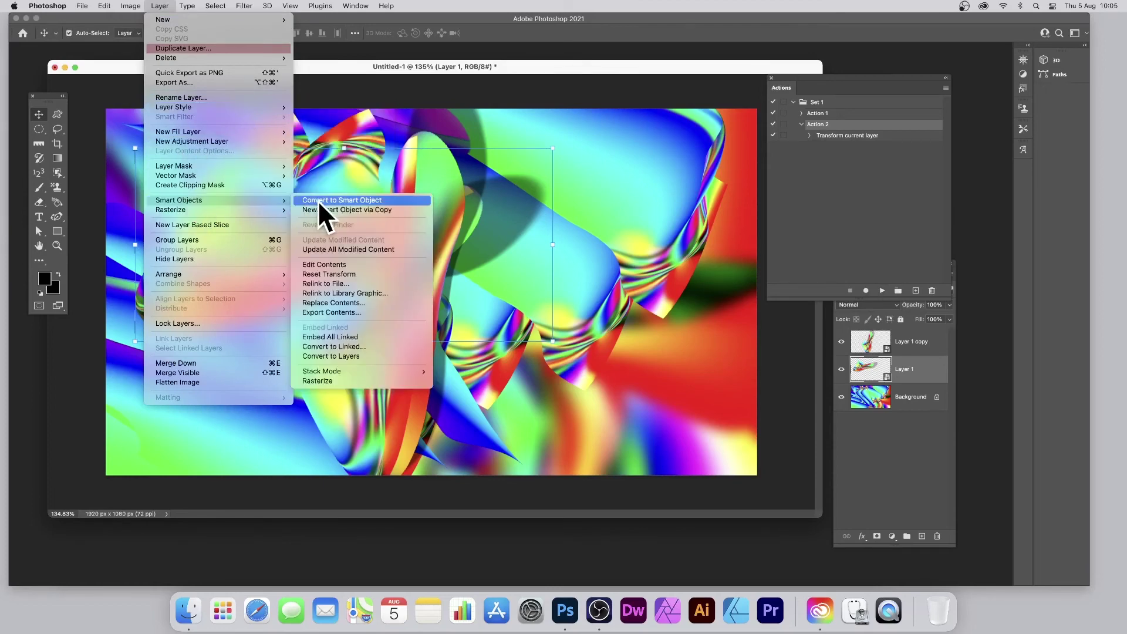
left_click(318, 199)
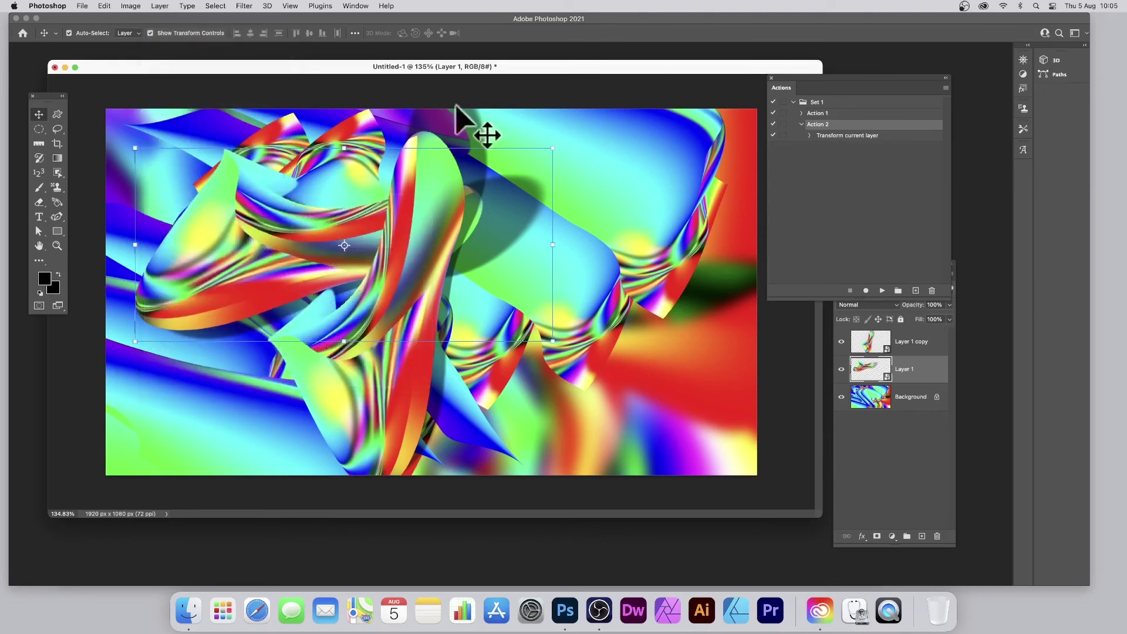
left_click(883, 290)
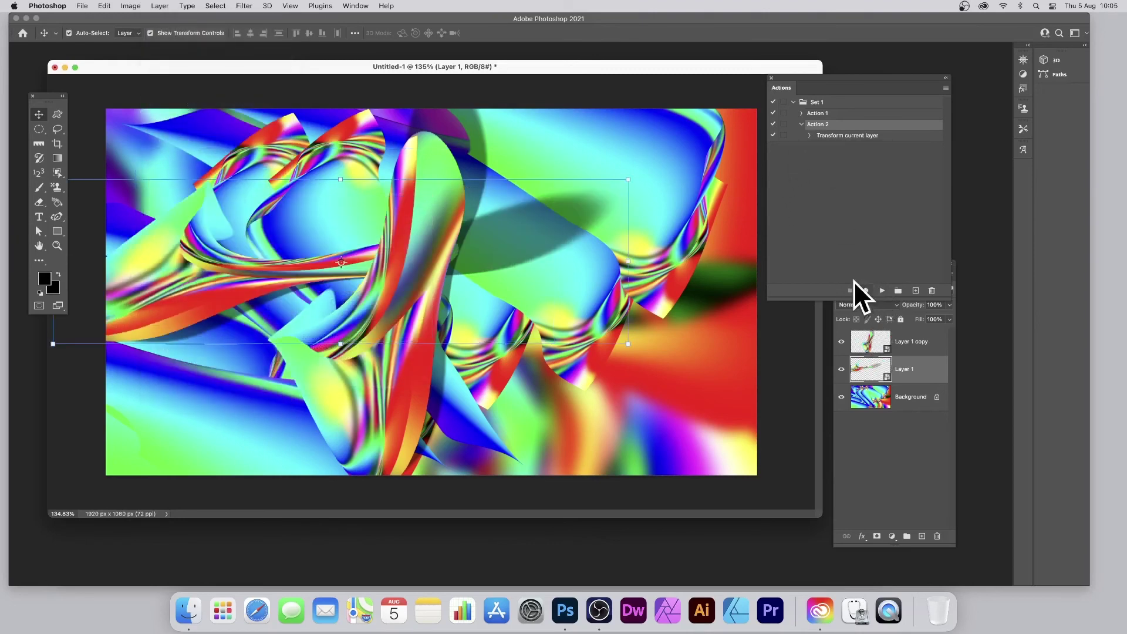
Fill the canvas with duplicates of the upright warped shape, placing narrower and wider copies side by side up to Layer 1 copy 11.
left_click_drag(176, 311, 282, 288)
left_click_drag(731, 173, 599, 231)
left_click_drag(659, 171, 214, 56)
left_click_drag(290, 226, 446, 445)
key("Return")
left_click_drag(452, 440, 587, 411)
left_click_drag(587, 411, 284, 370)
key("super+j")
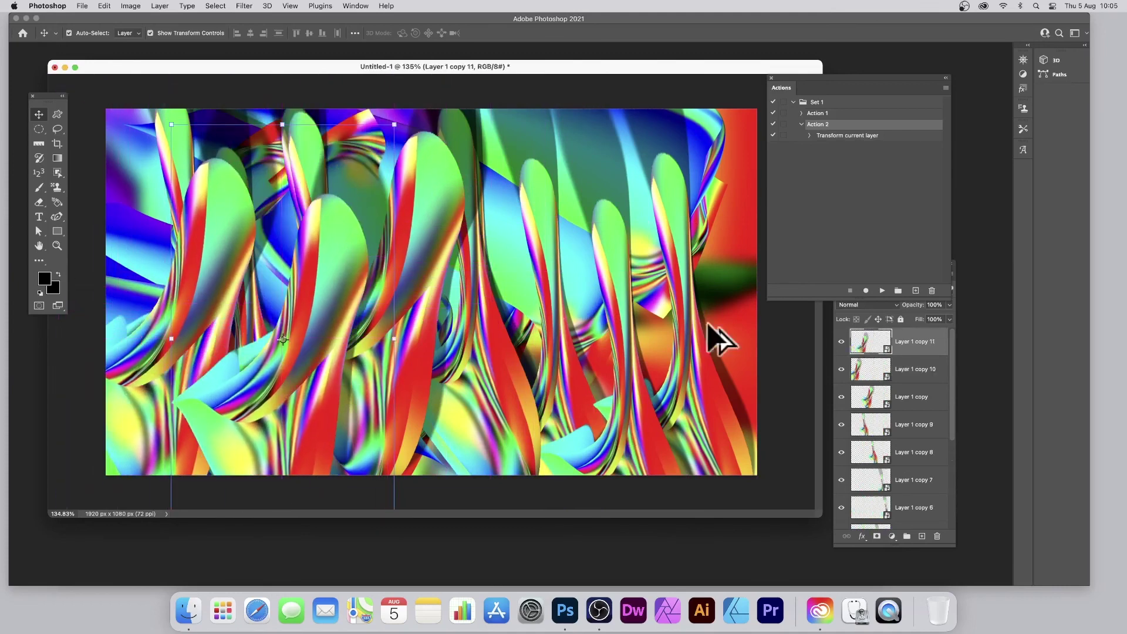
Combine the top four layers, from Layer 1 copy 11 to Layer 1 copy 9, into one smart object and play Action 2 on it.
left_click(876, 426, "shift")
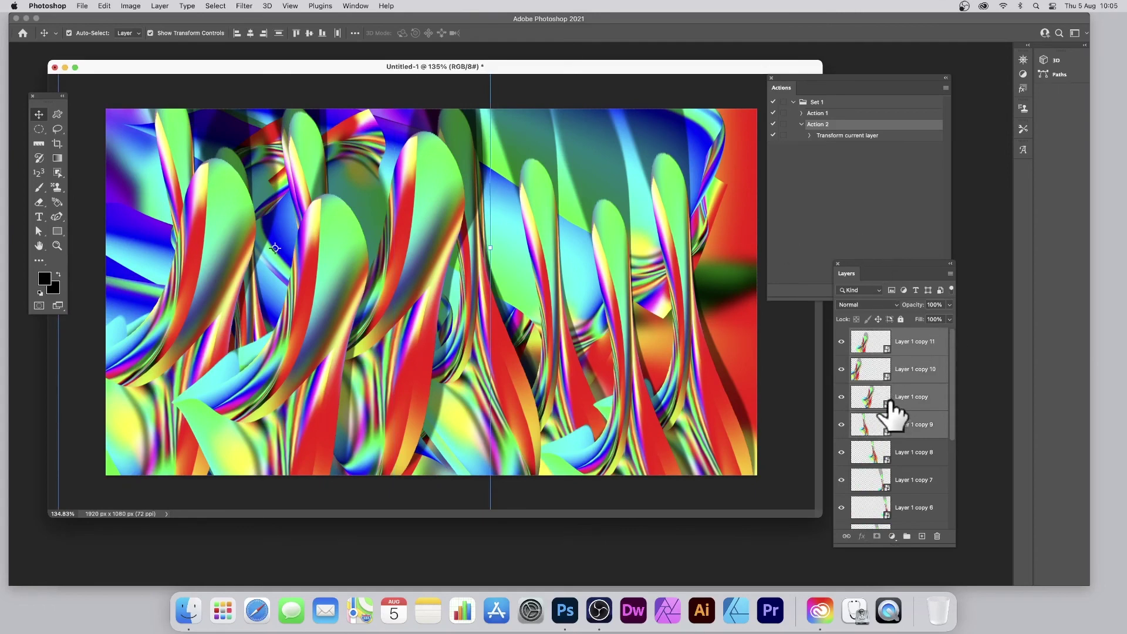
left_click(160, 5)
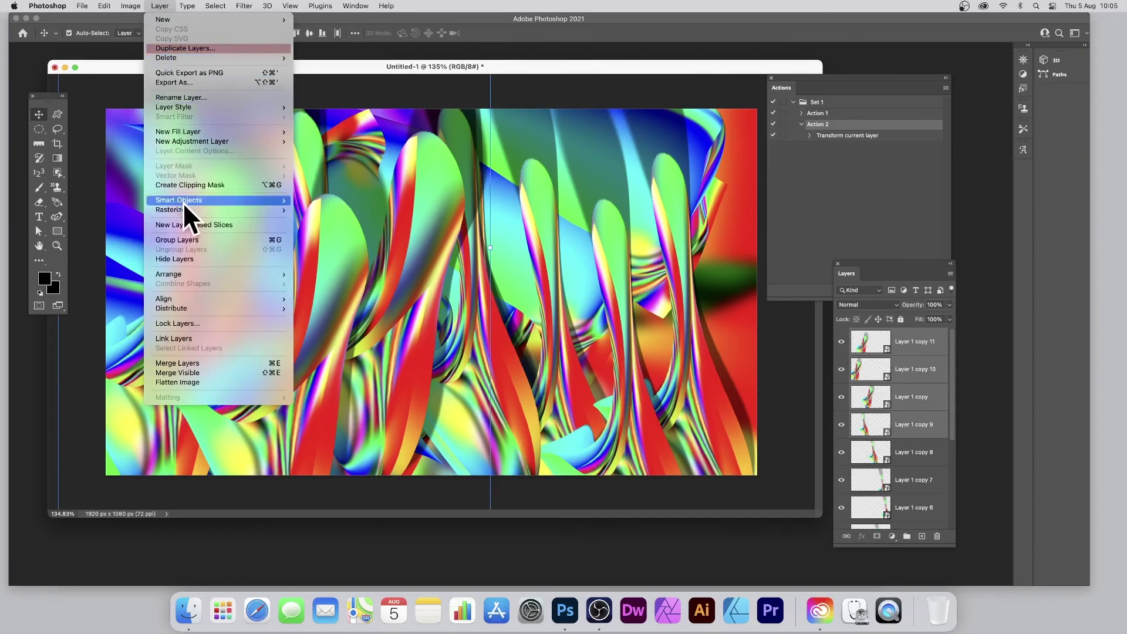
mouse_move(198, 201)
left_click(375, 202)
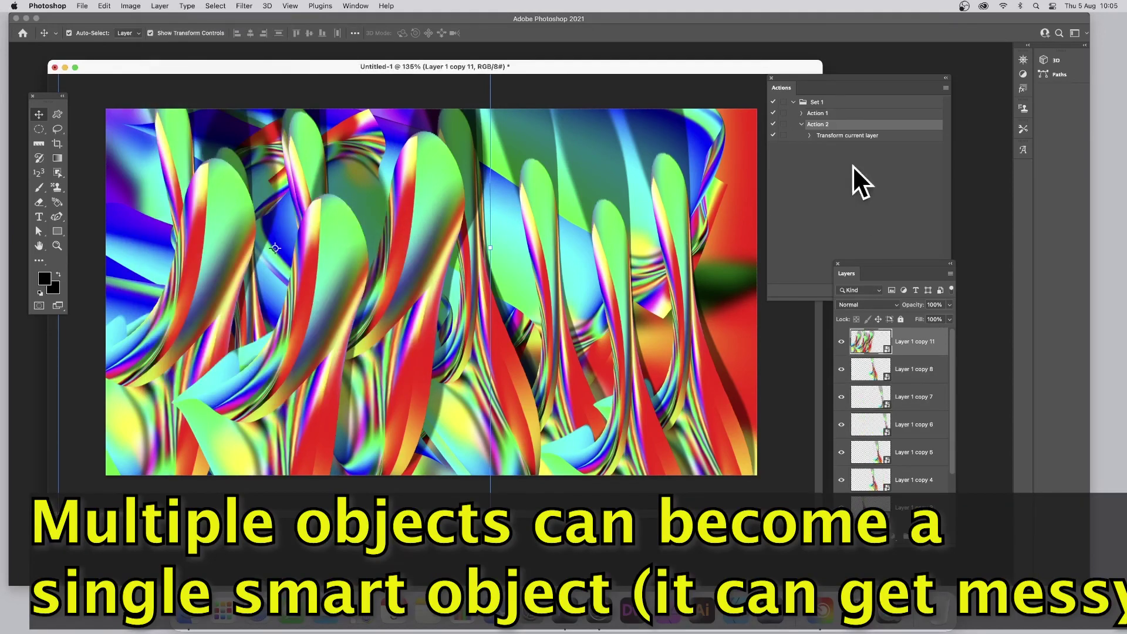
left_click(828, 126)
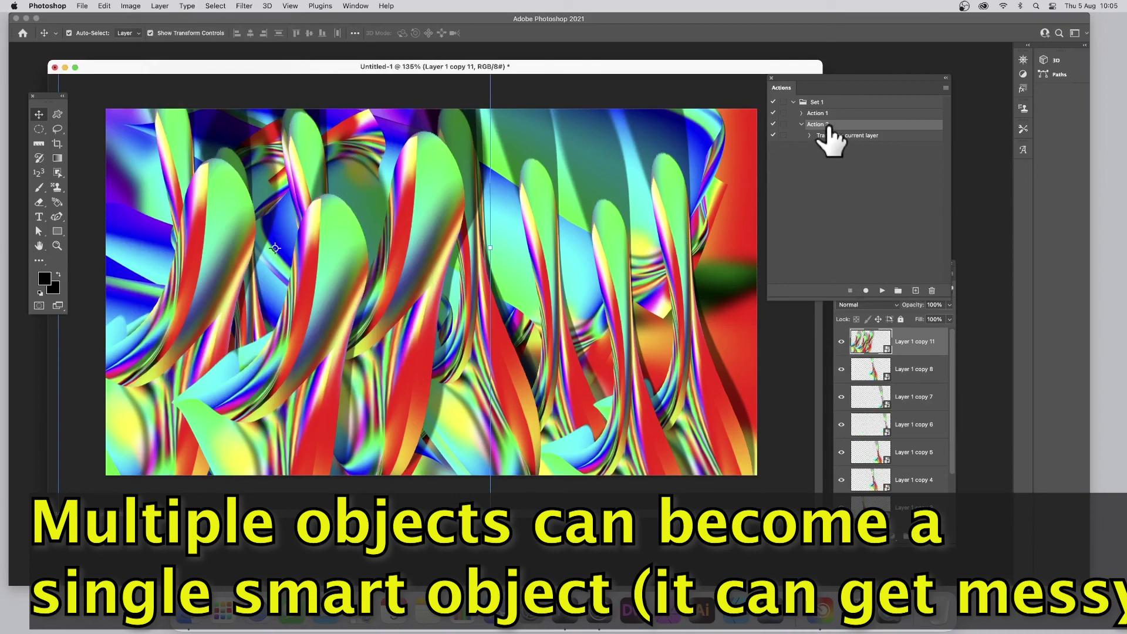
left_click(884, 290)
Spread duplicates of the combined warped smart object over the whole canvas, up to Layer 1 copy 18, and flatten the image.
left_click_drag(426, 310, 552, 254)
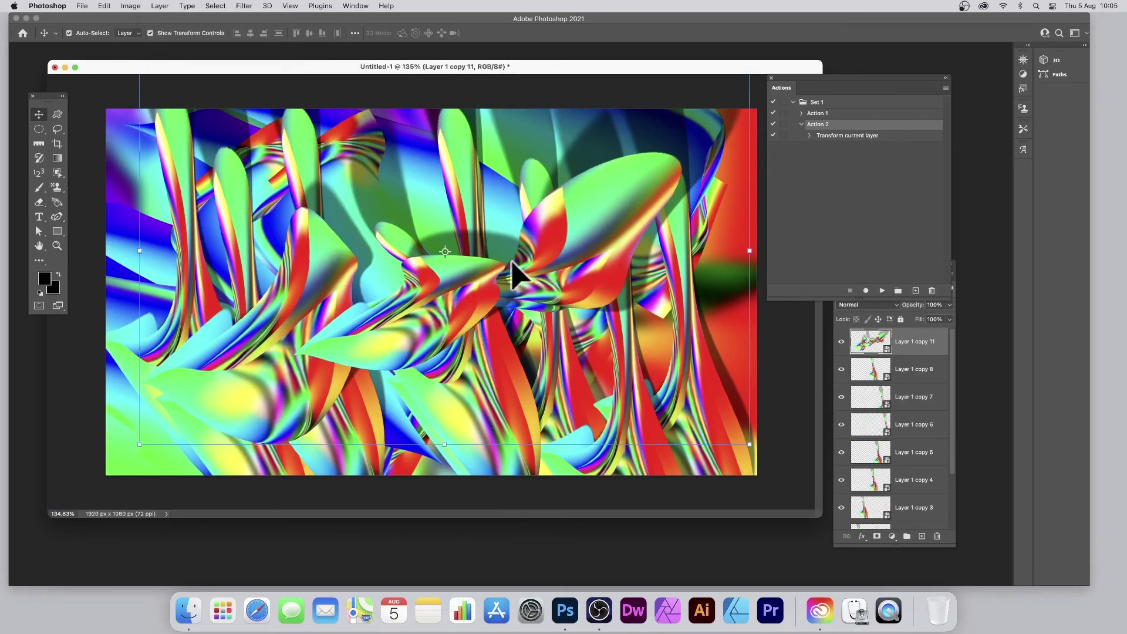
left_click_drag(445, 288, 405, 171)
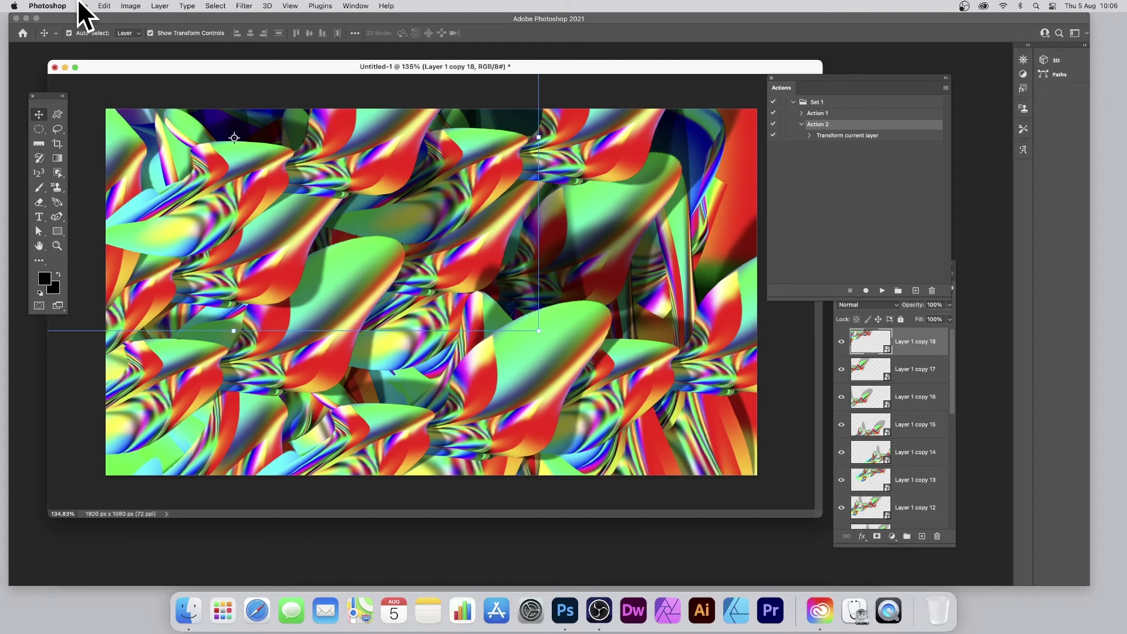
left_click(160, 5)
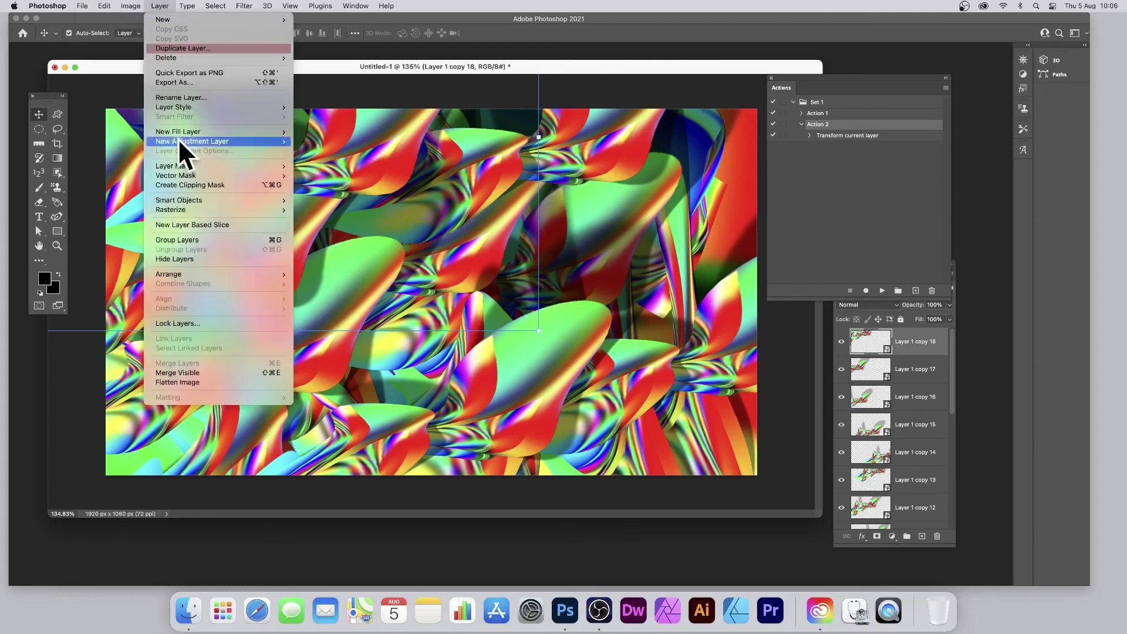
left_click(215, 383)
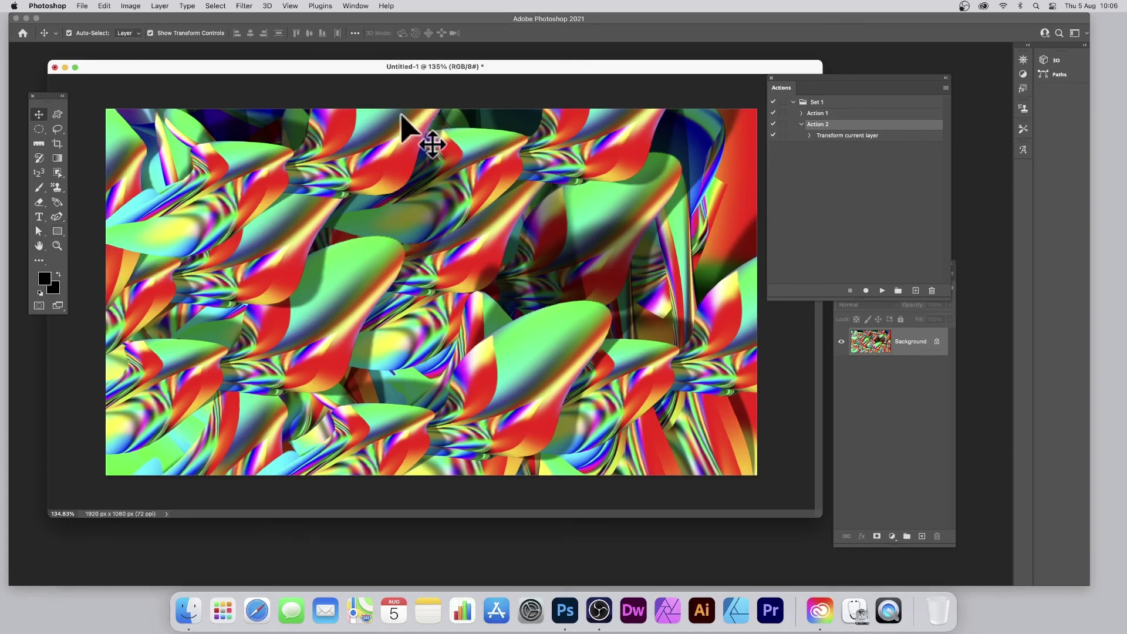
Apply the Oil Paint filter twice with Stylization 9.1, Cleanliness 9.8, Scale 5.4, Bristle Detail 10.0 and Lighting off.
left_click(244, 6)
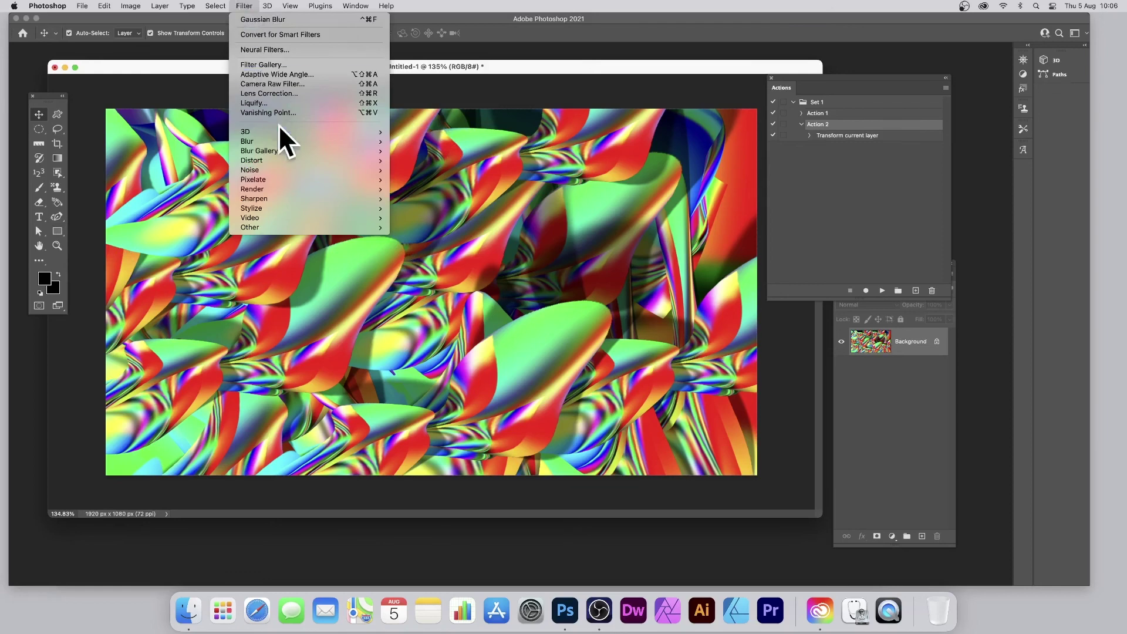
mouse_move(276, 160)
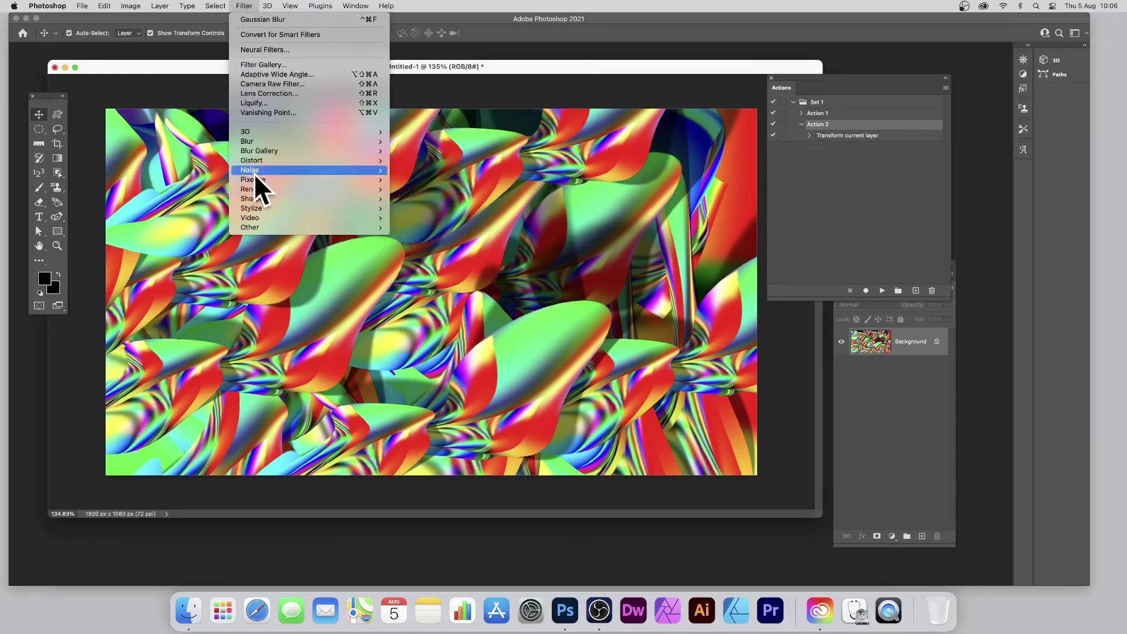
mouse_move(274, 208)
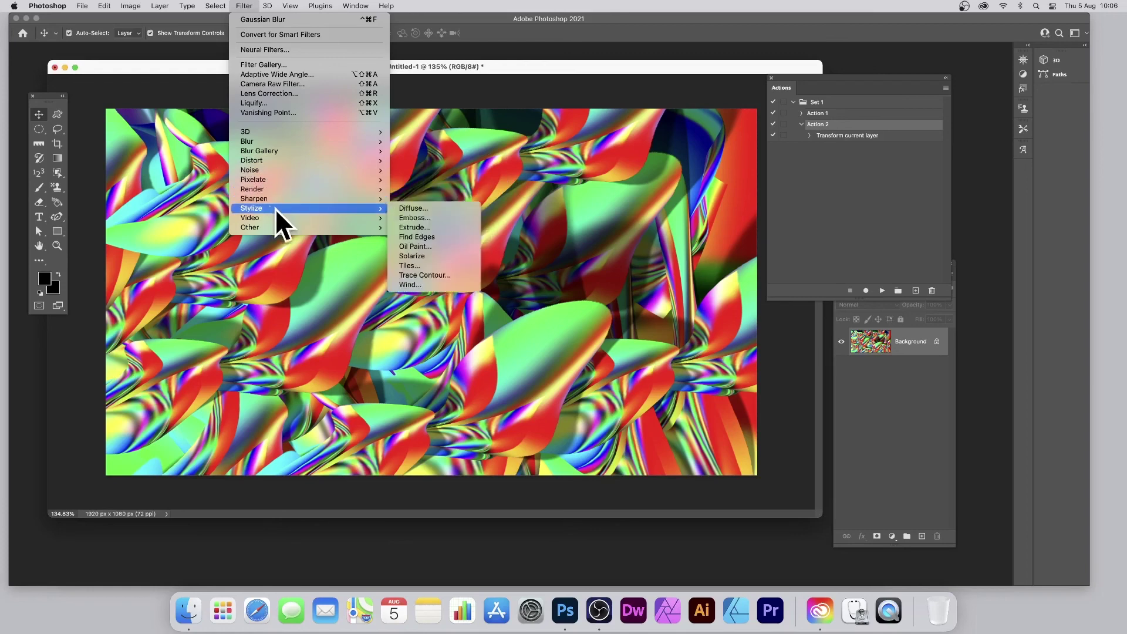
left_click(437, 246)
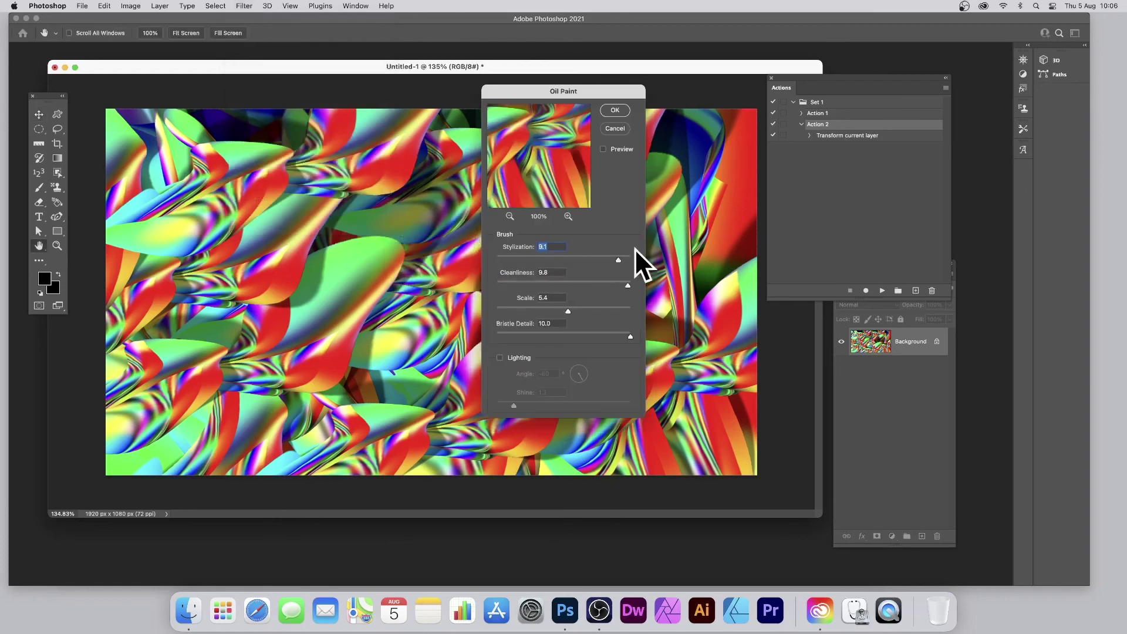
left_click(615, 108)
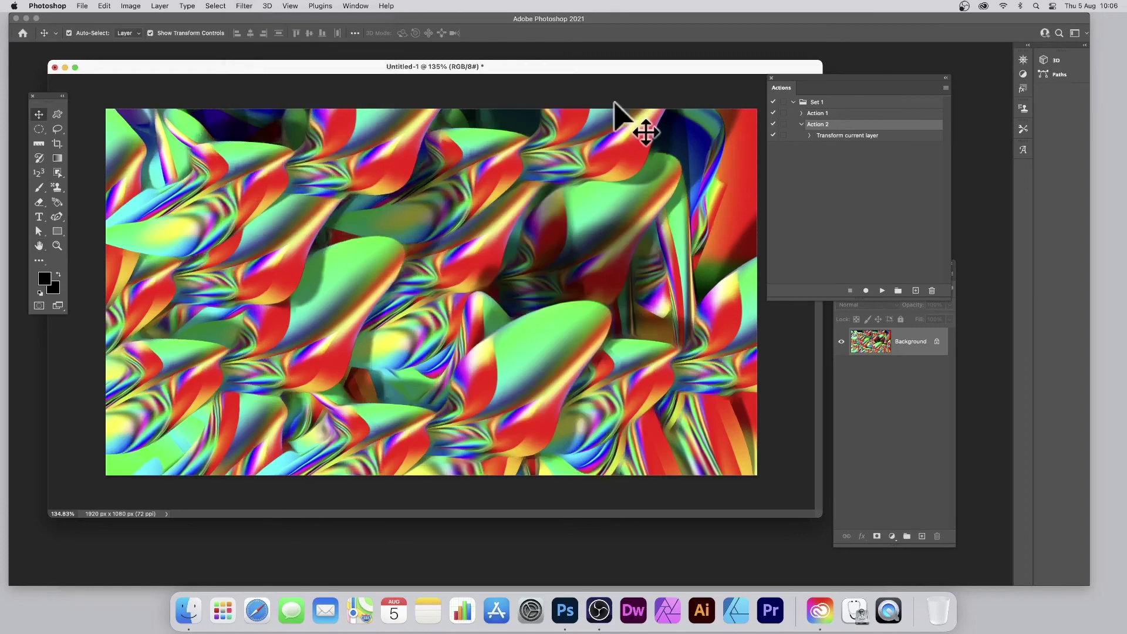
left_click(245, 7)
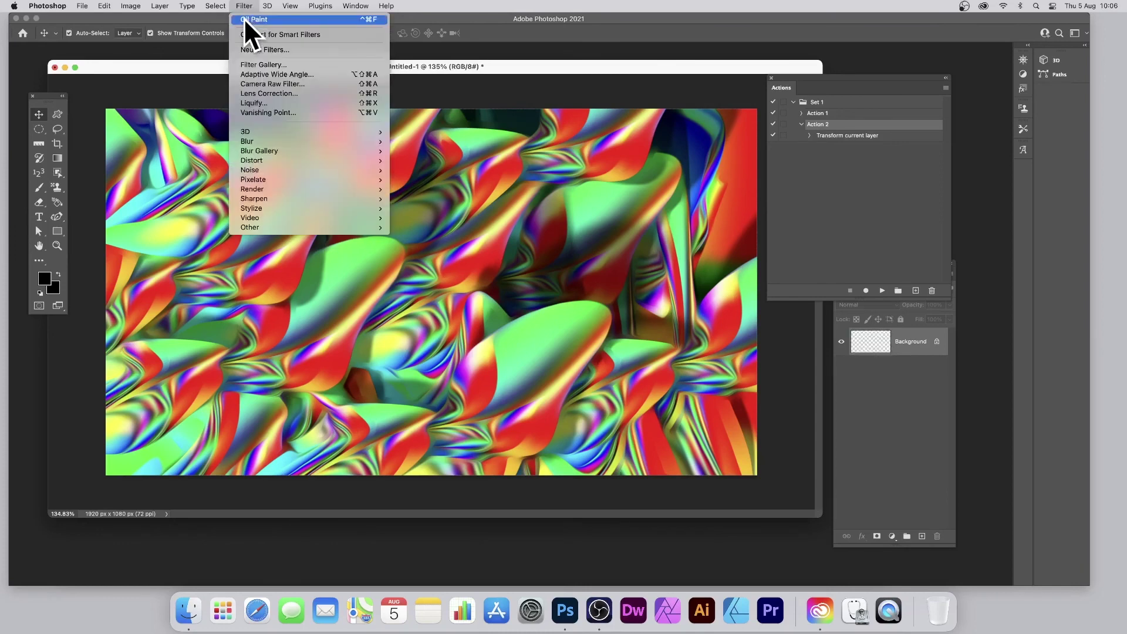
left_click(245, 20)
Apply a Curves adjustment to the flattened, oil-painted artwork.
left_click(132, 6)
mouse_move(137, 35)
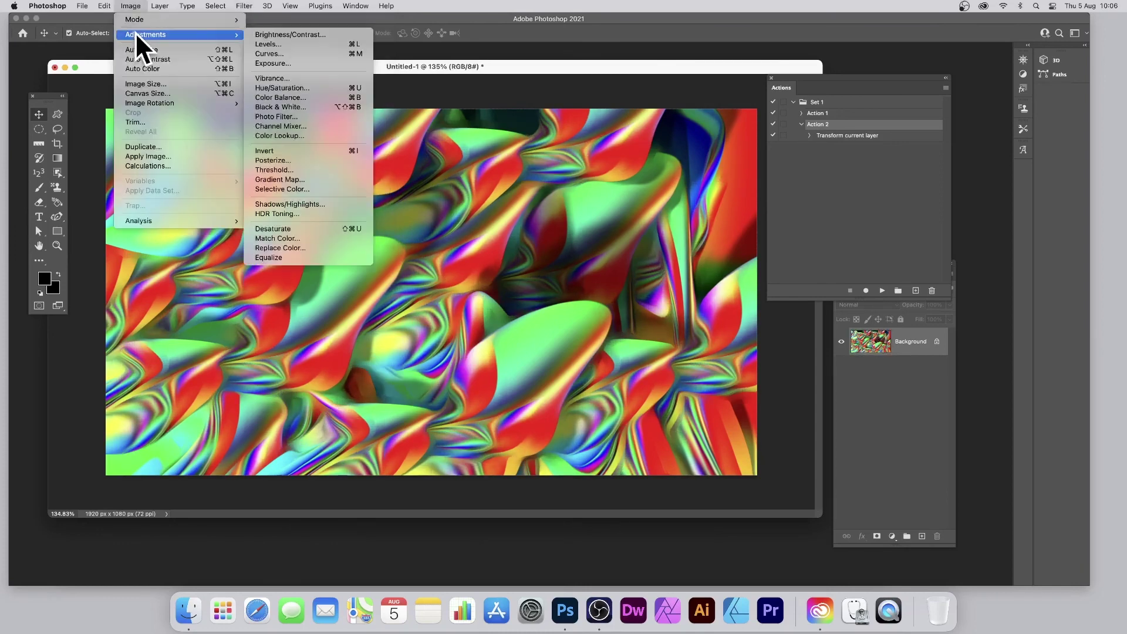
left_click(301, 52)
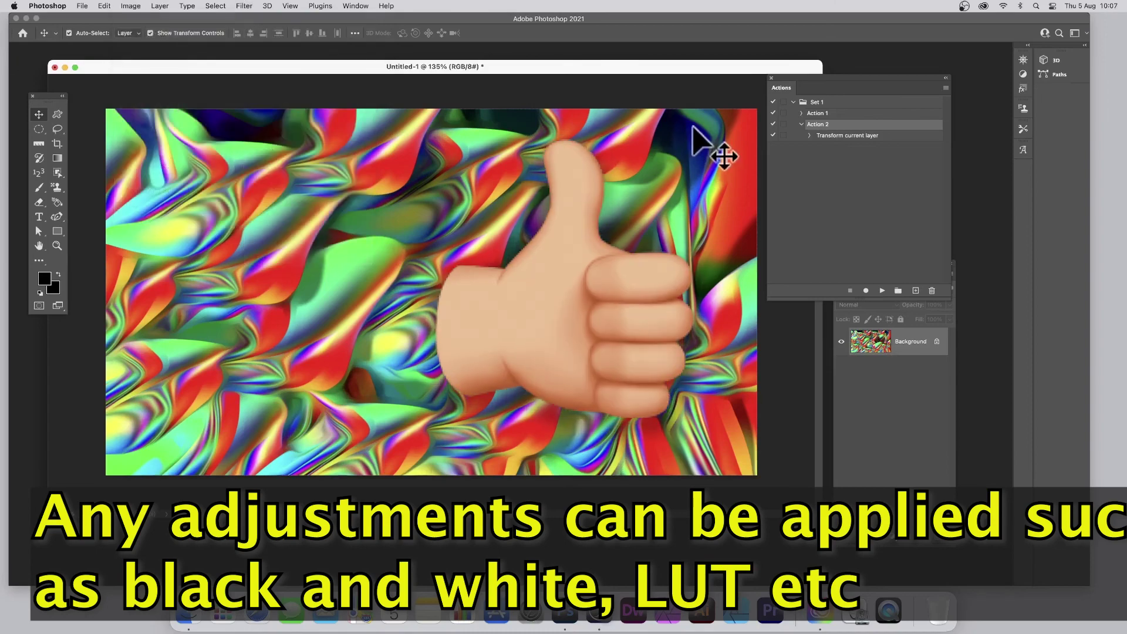